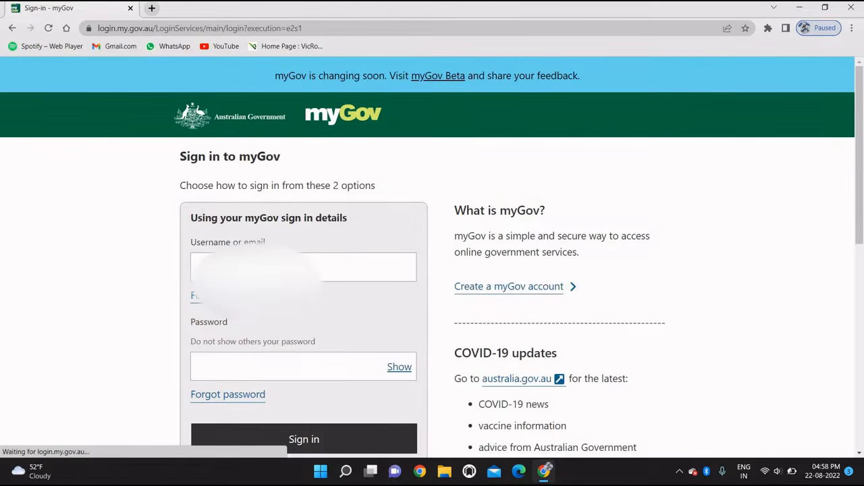
# Step: Sign in to myGov with the saved email address and the account password
pyautogui.click(270, 268)
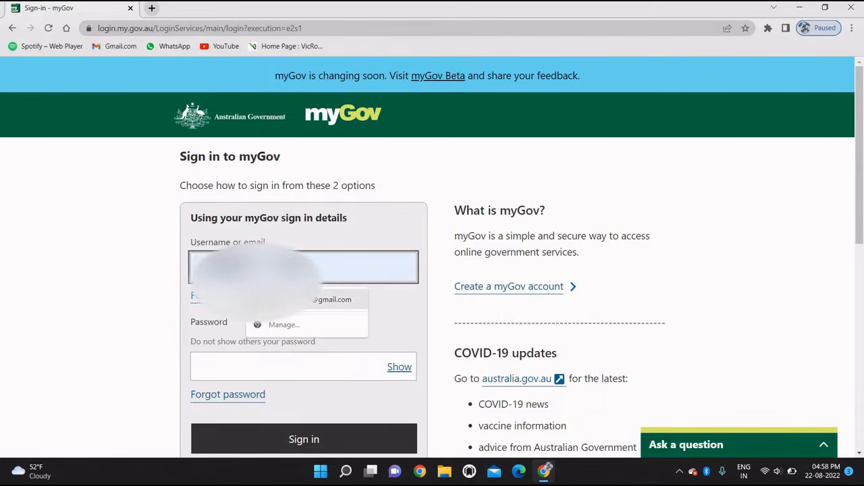
pyautogui.click(283, 299)
pyautogui.click(226, 357)
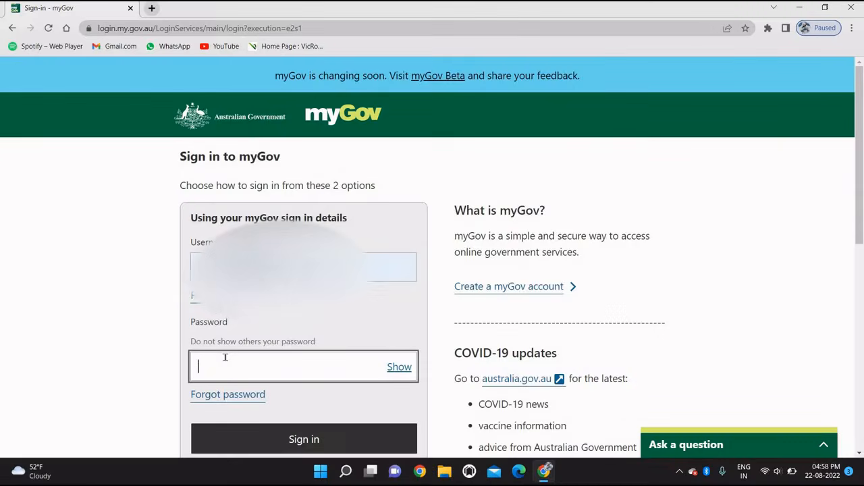
pyautogui.write('•')
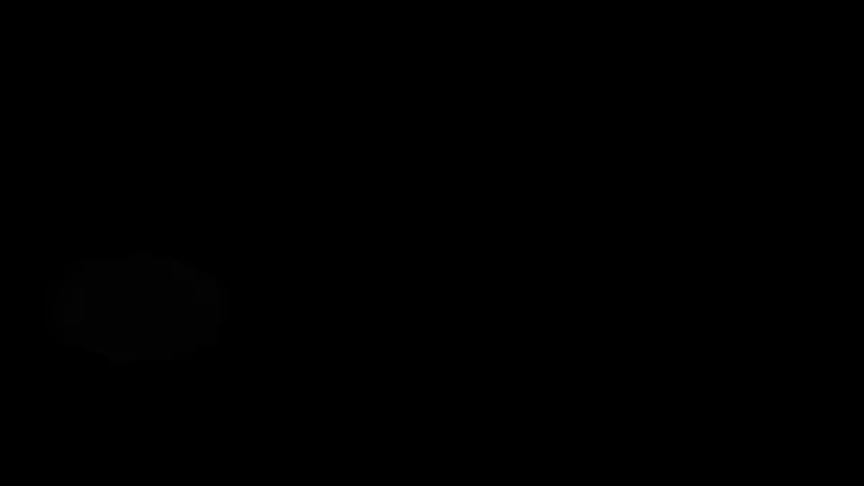
# Step: Submit the SMS security code, then enter a fresh code after the first is rejected
pyautogui.click(202, 207)
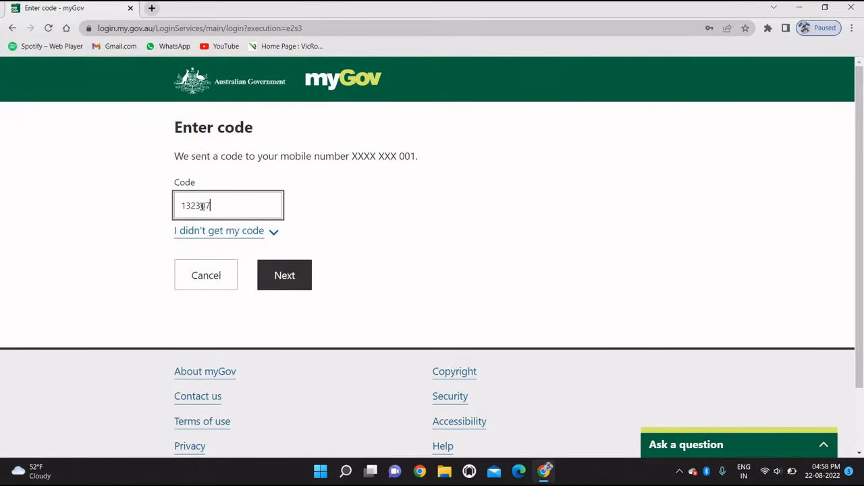
pyautogui.click(279, 279)
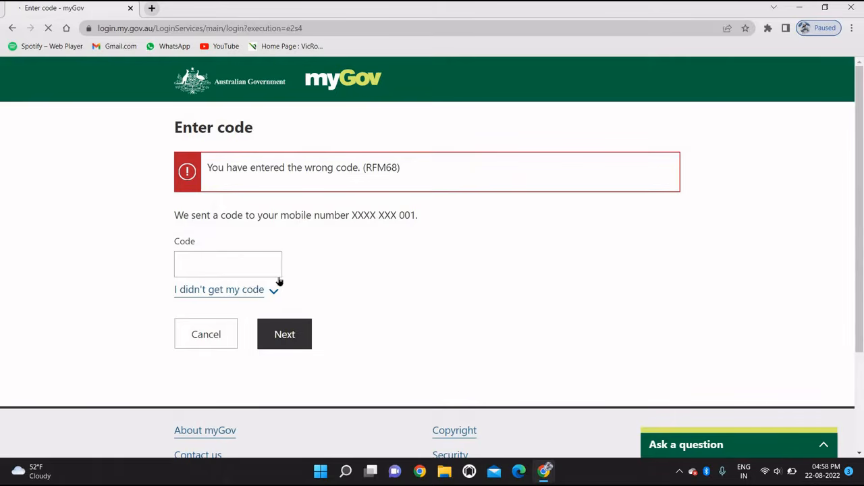
pyautogui.click(232, 273)
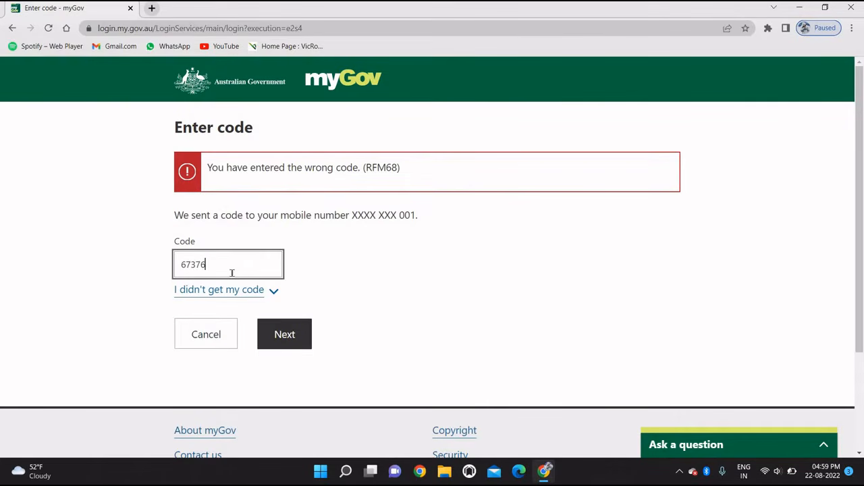
pyautogui.click(282, 334)
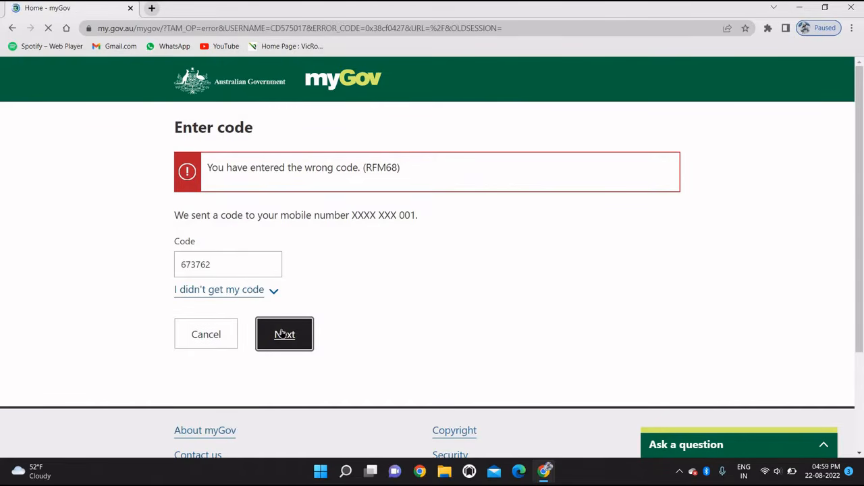
# Step: Open the Australian Taxation Office 'Welcome to ATO using the Inbox' message and read it through
pyautogui.scroll(-3, 282, 333)
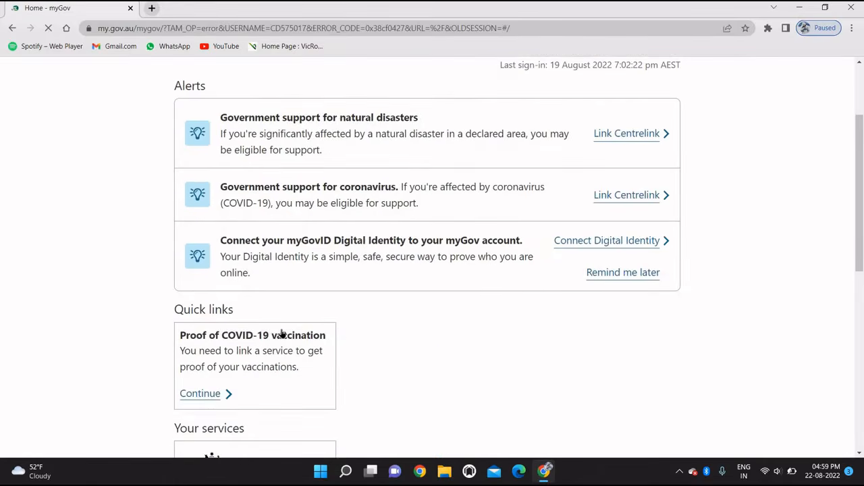
pyautogui.scroll(-3, 283, 333)
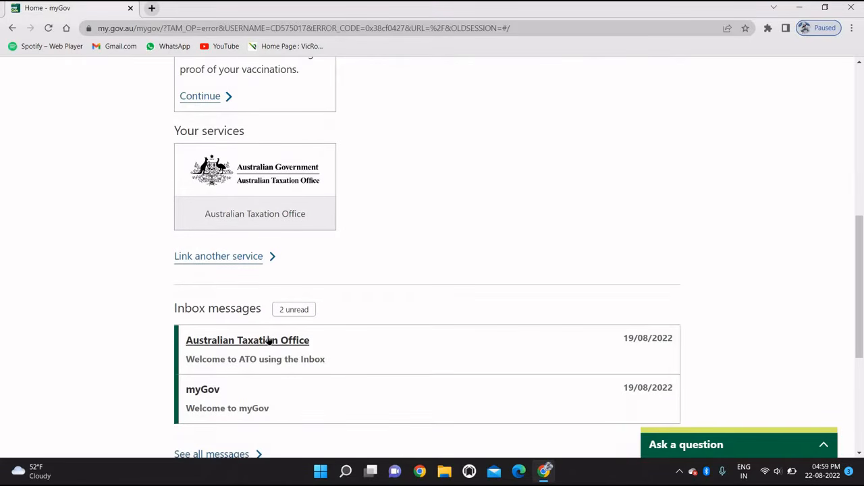
pyautogui.click(269, 340)
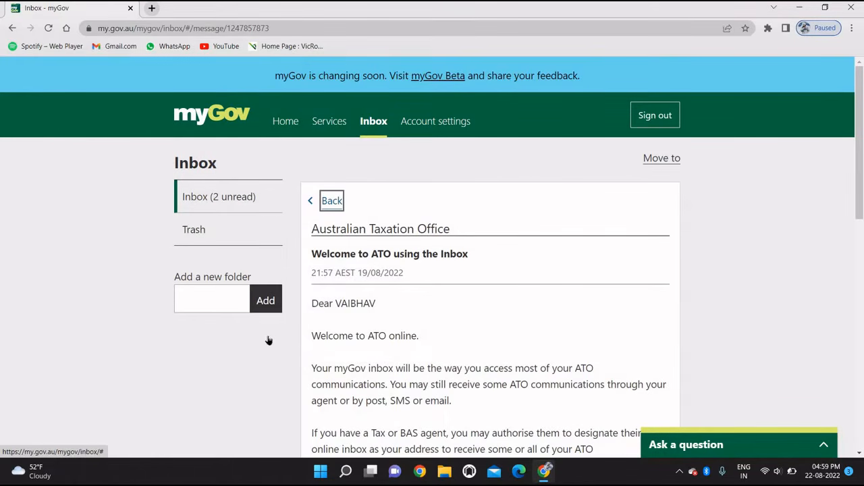
pyautogui.scroll(-3, 269, 341)
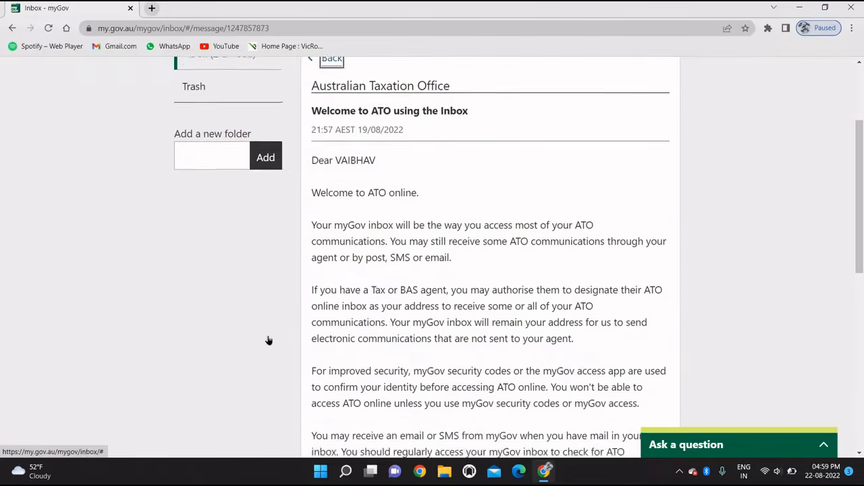
pyautogui.scroll(-3, 269, 340)
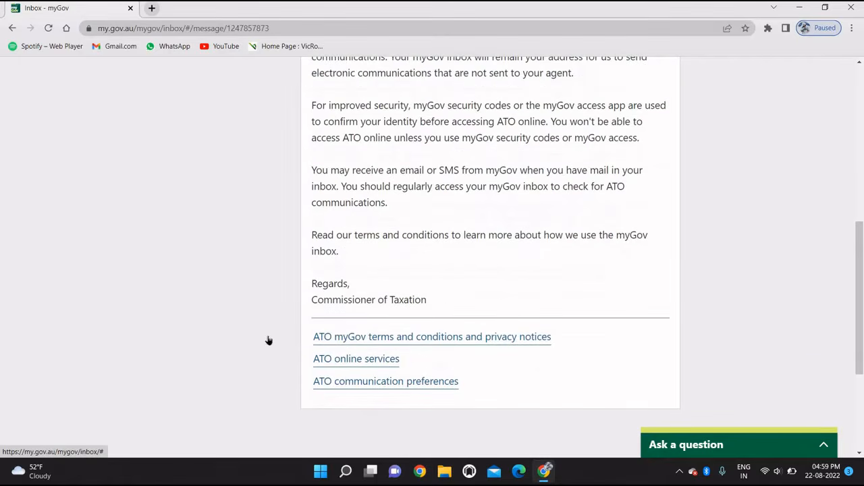
pyautogui.scroll(5, 269, 340)
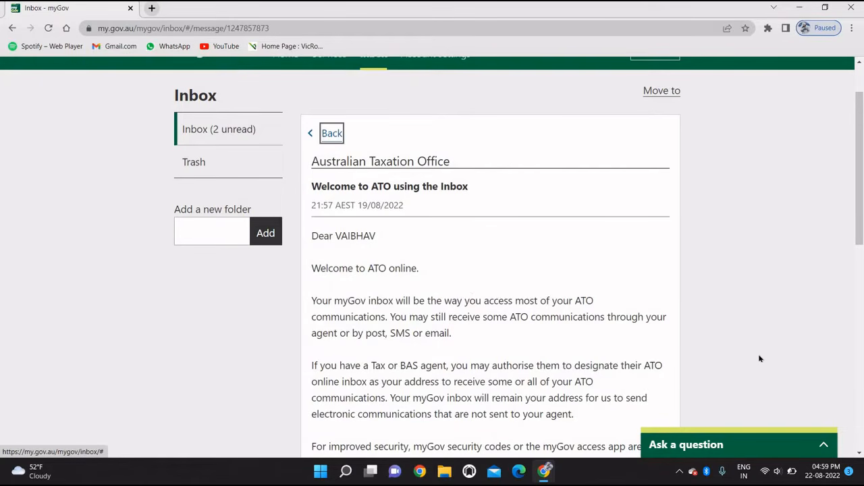
pyautogui.scroll(1, 761, 359)
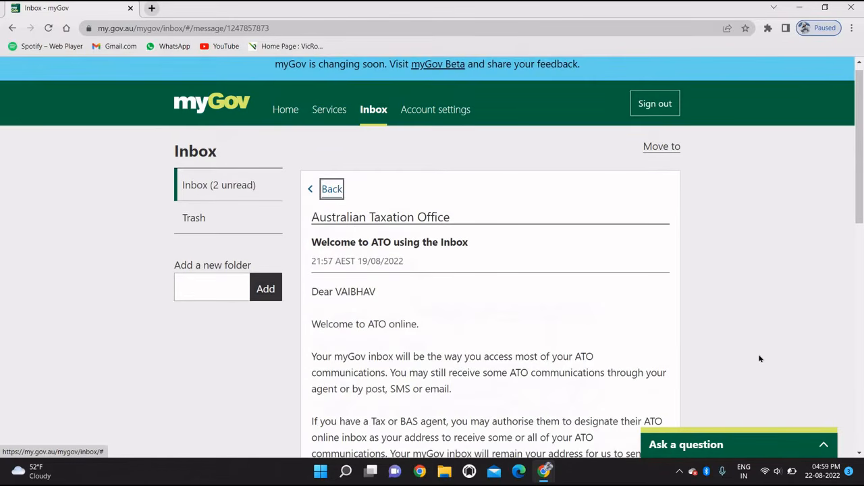
pyautogui.scroll(-1, 760, 359)
pyautogui.scroll(-5, 760, 358)
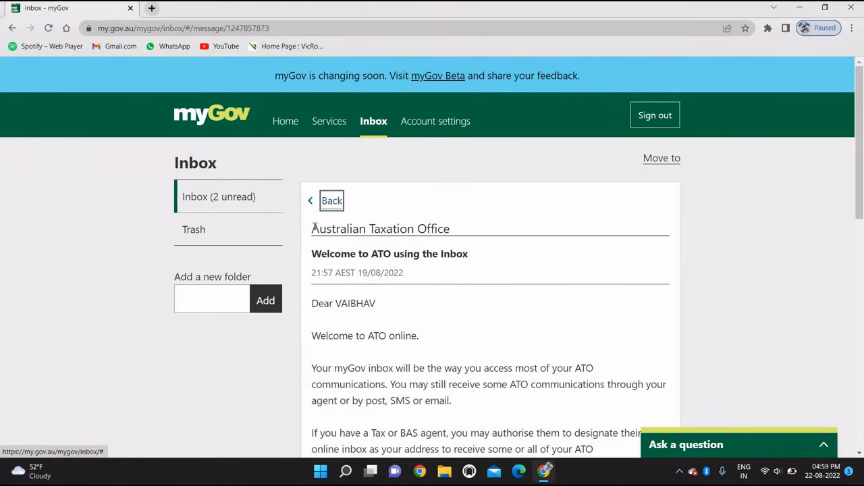
# Step: Return to the myGov home page and go to the Link another service page
pyautogui.click(307, 201)
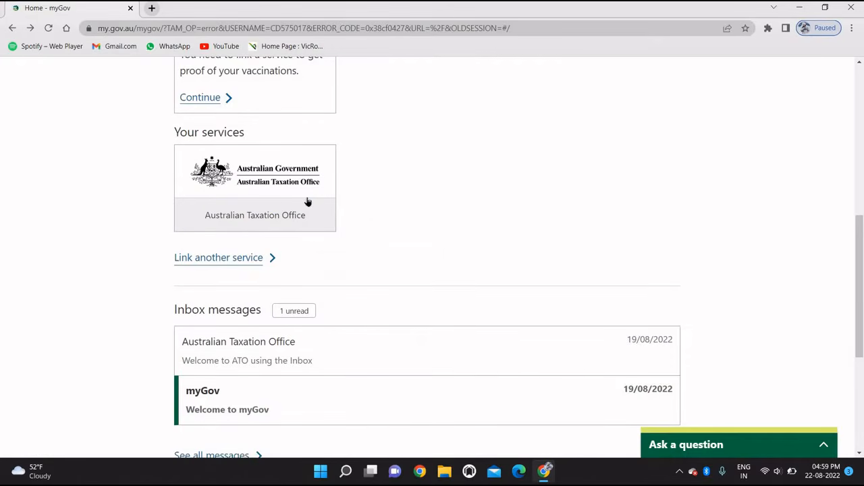
pyautogui.scroll(-2, 428, 220)
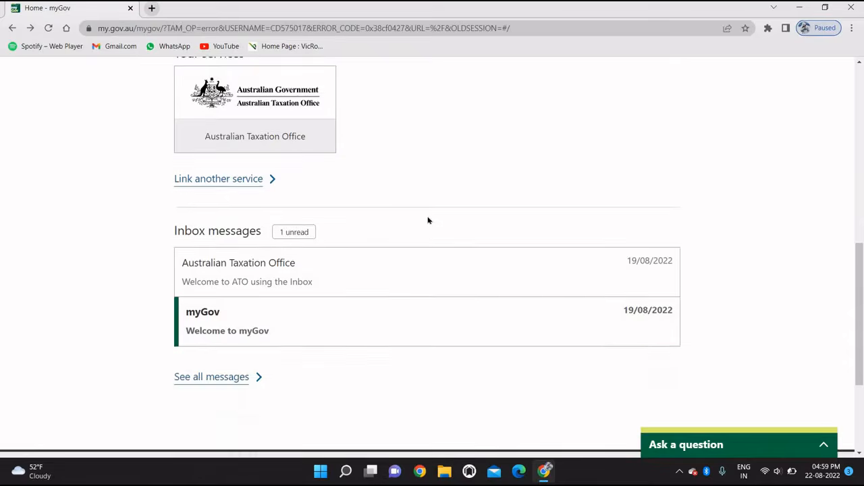
pyautogui.scroll(7, 428, 220)
pyautogui.scroll(2, 428, 221)
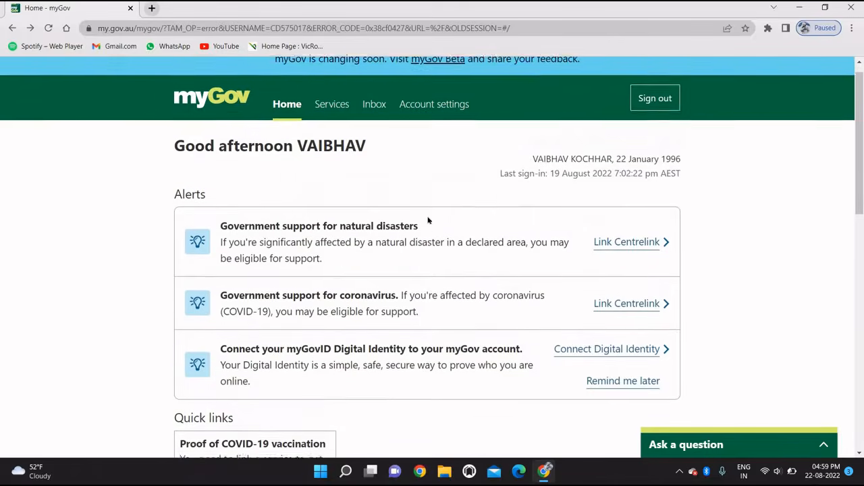
pyautogui.scroll(-2, 428, 221)
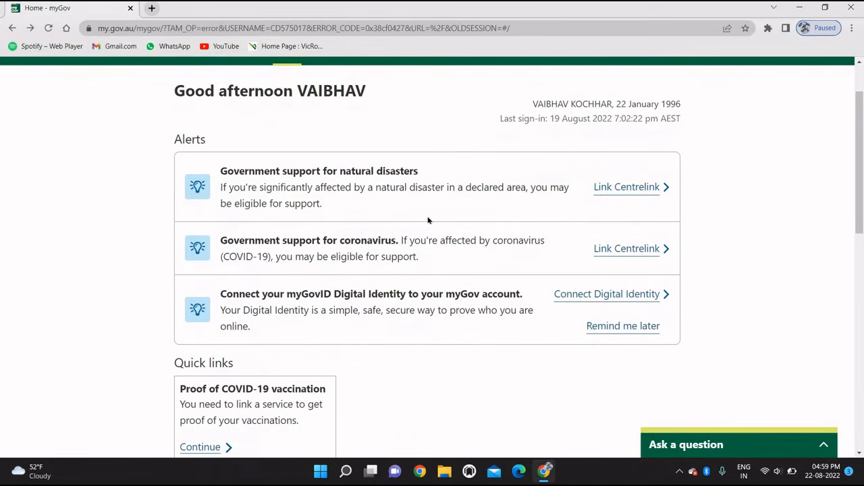
pyautogui.scroll(-3, 428, 220)
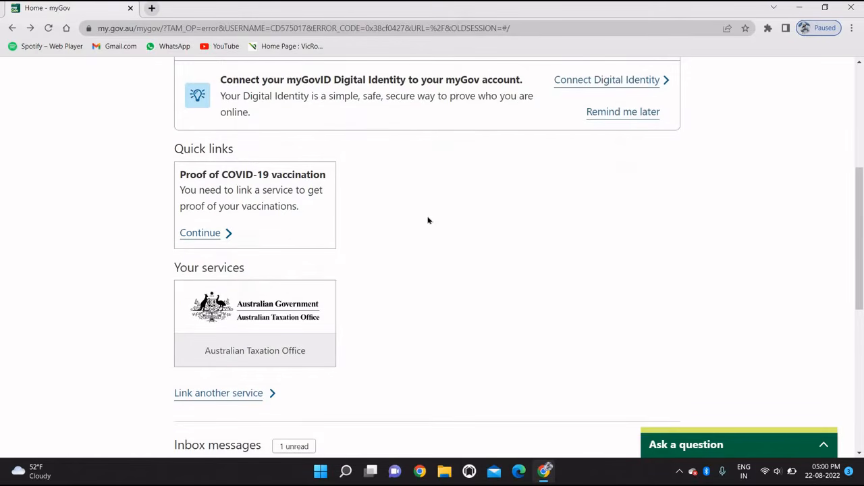
pyautogui.scroll(-3, 428, 221)
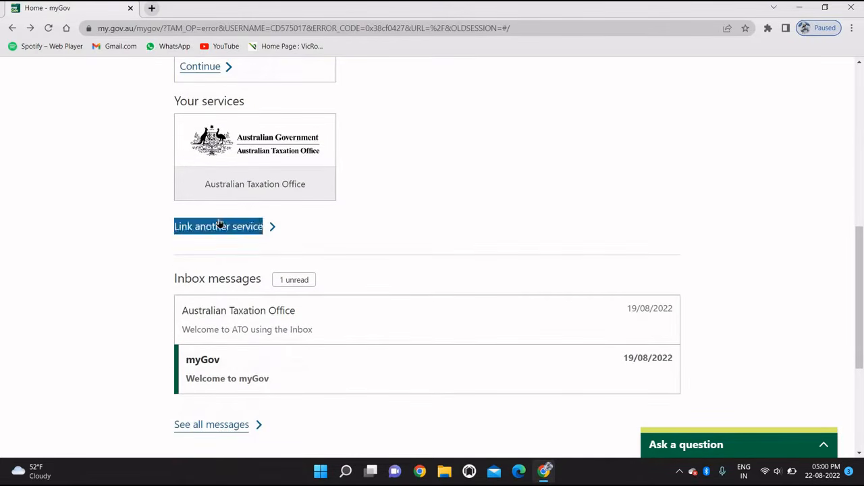
pyautogui.click(220, 226)
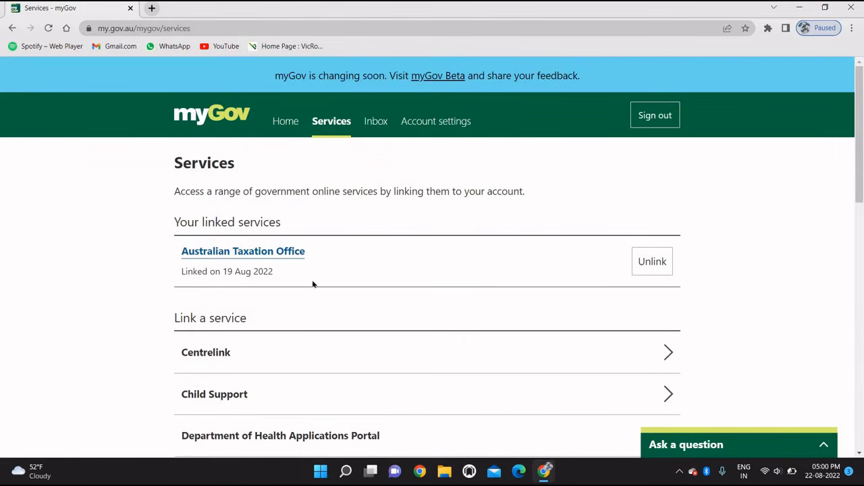
# Step: Launch the Australian Taxation Office from Your linked services to reach ATO Online Services
pyautogui.scroll(-3, 312, 284)
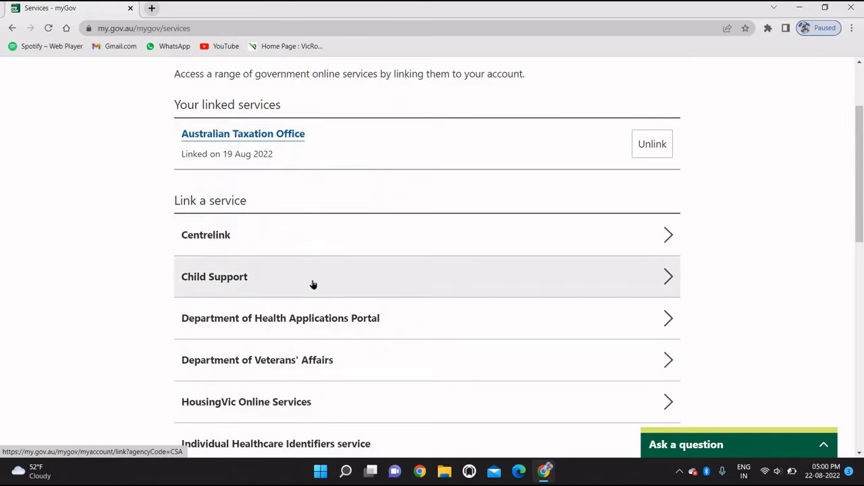
pyautogui.scroll(-5, 313, 283)
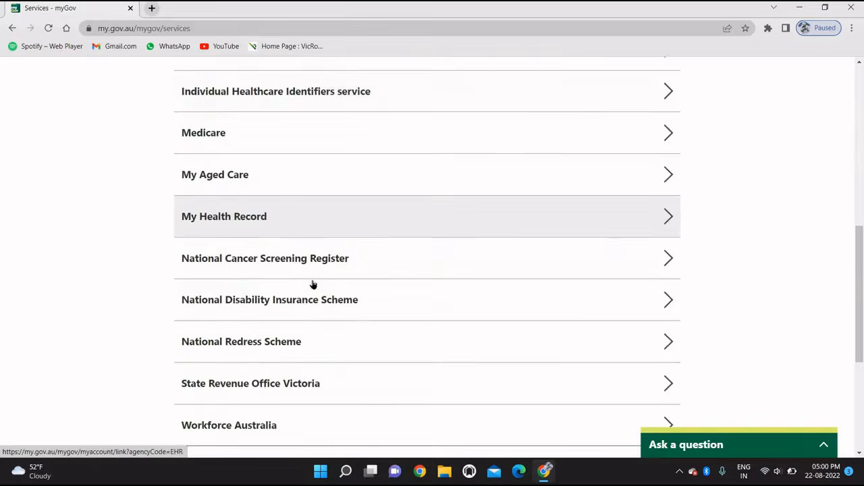
pyautogui.scroll(-1, 312, 284)
pyautogui.scroll(-1, 313, 284)
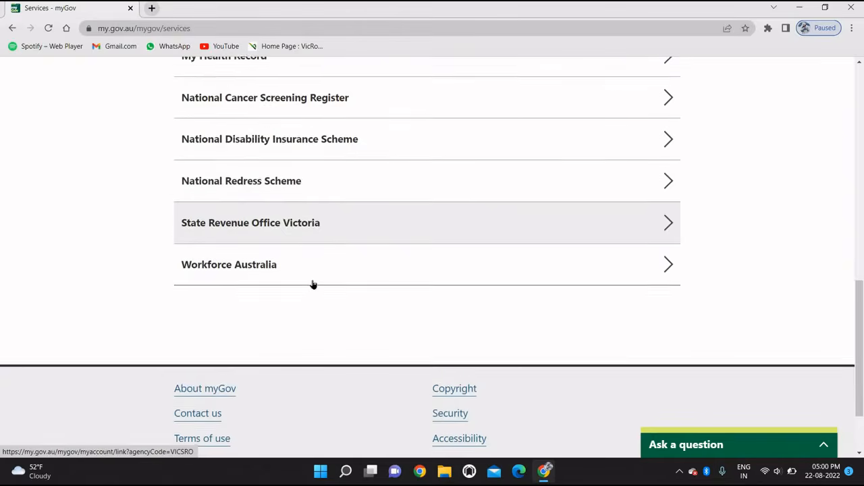
pyautogui.scroll(6, 312, 284)
pyautogui.scroll(3, 313, 284)
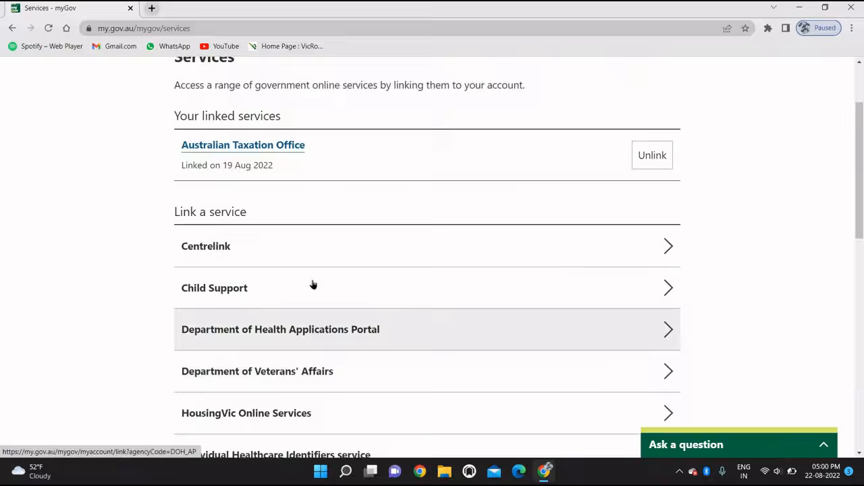
pyautogui.click(264, 245)
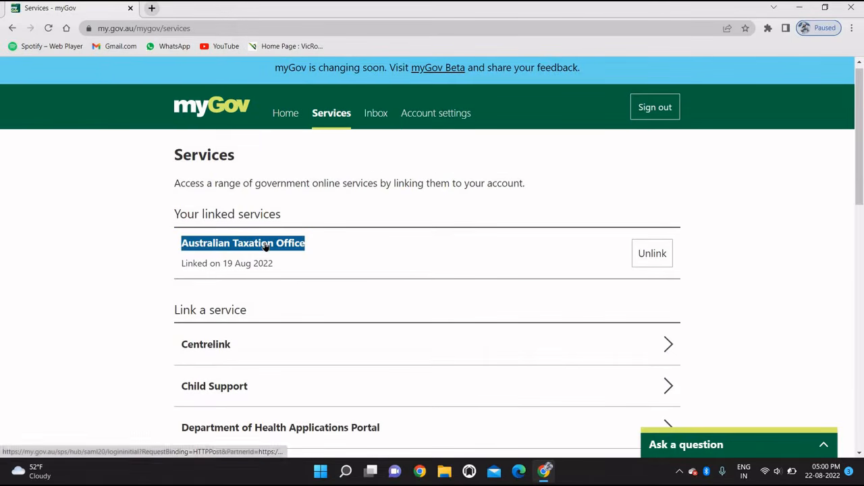
pyautogui.tripleClick(264, 245)
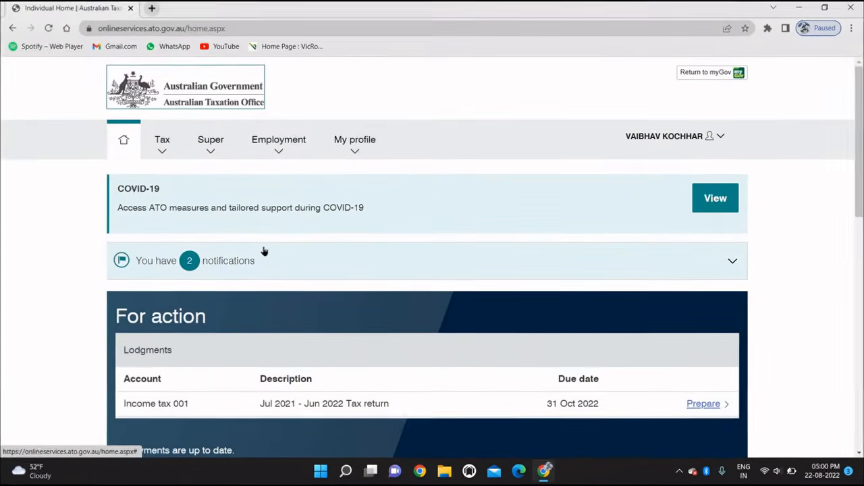
# Step: Prepare the Jul 2021 – Jun 2022 tax return from the For action lodgments panel
pyautogui.scroll(-1, 264, 251)
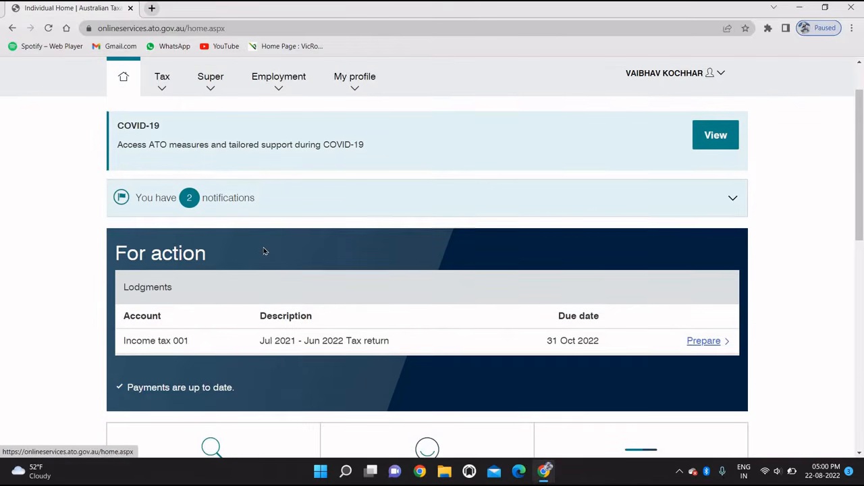
pyautogui.scroll(-1, 264, 251)
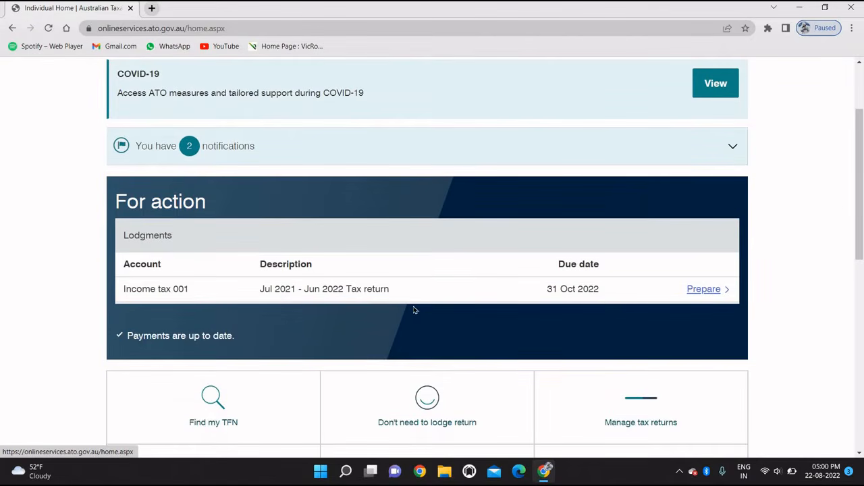
pyautogui.click(704, 289)
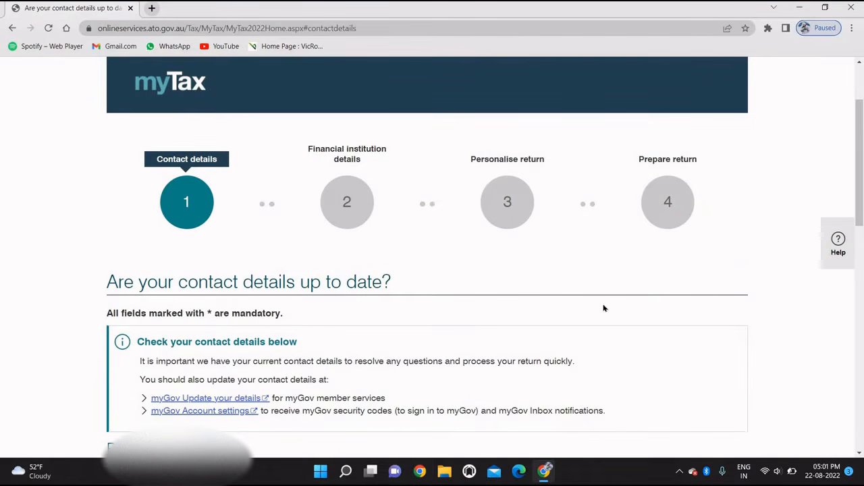
# Step: Review the prefilled email, residential and postal addresses, then continue to bank details
pyautogui.scroll(-5, 605, 309)
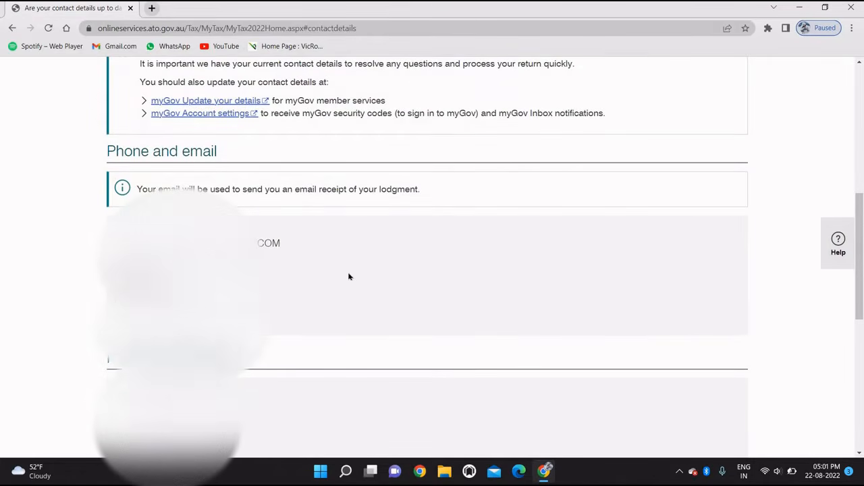
pyautogui.scroll(-2, 349, 277)
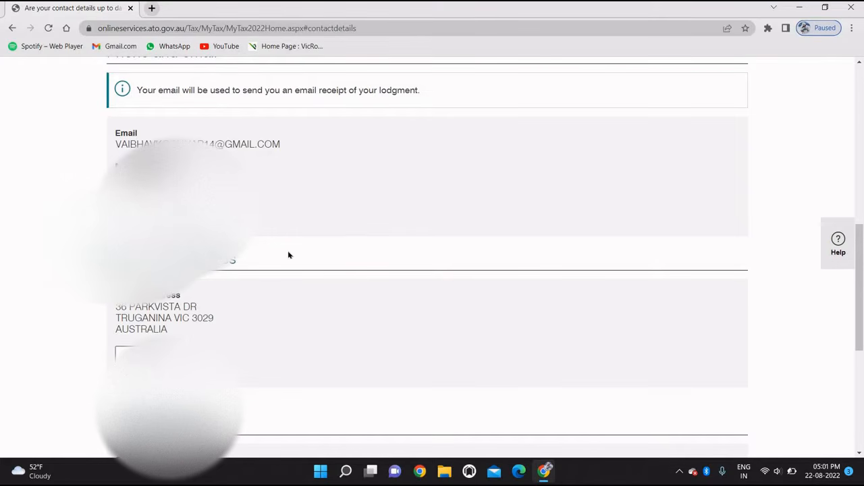
pyautogui.scroll(-5, 289, 254)
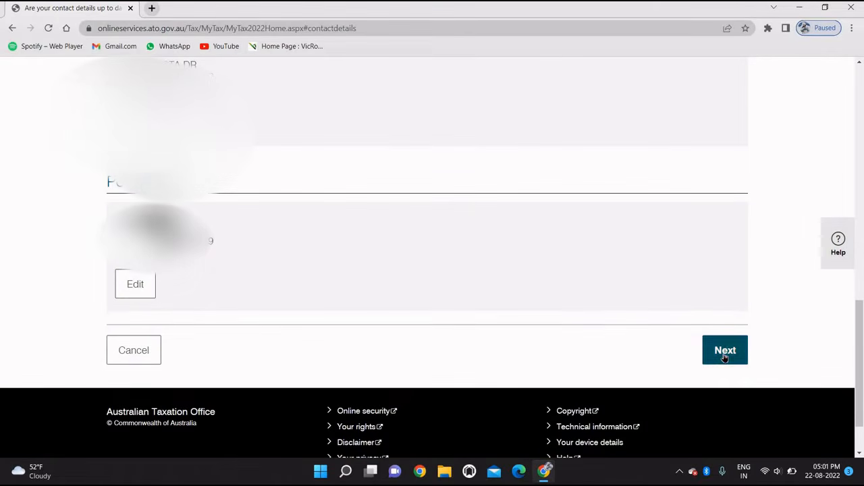
pyautogui.click(723, 356)
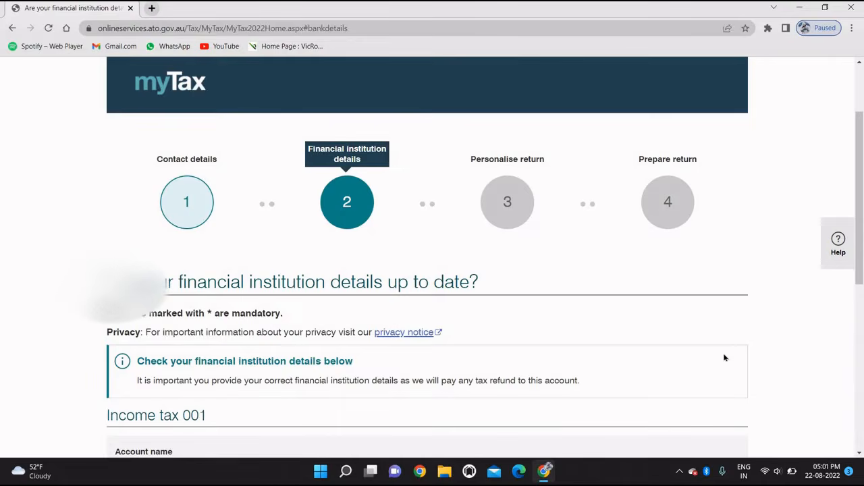
# Step: Accept the prefilled financial institution details and continue to Personalise your 2021-22 return
pyautogui.scroll(-3, 724, 358)
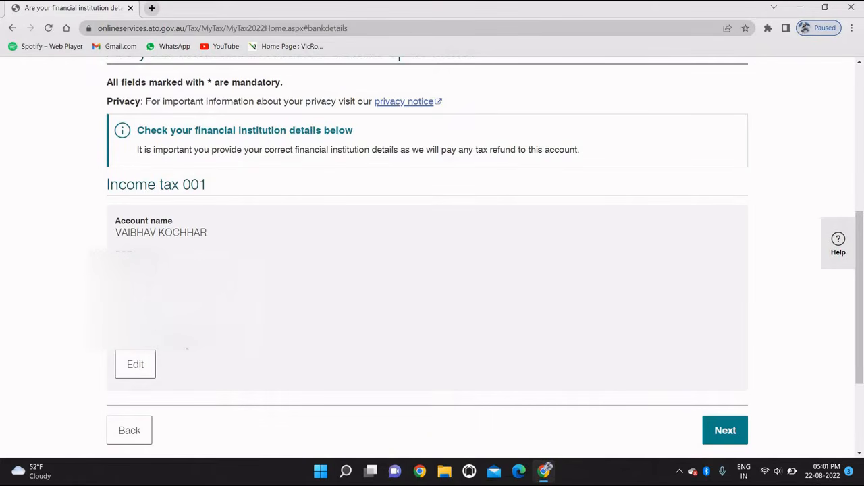
pyautogui.scroll(-1, 496, 310)
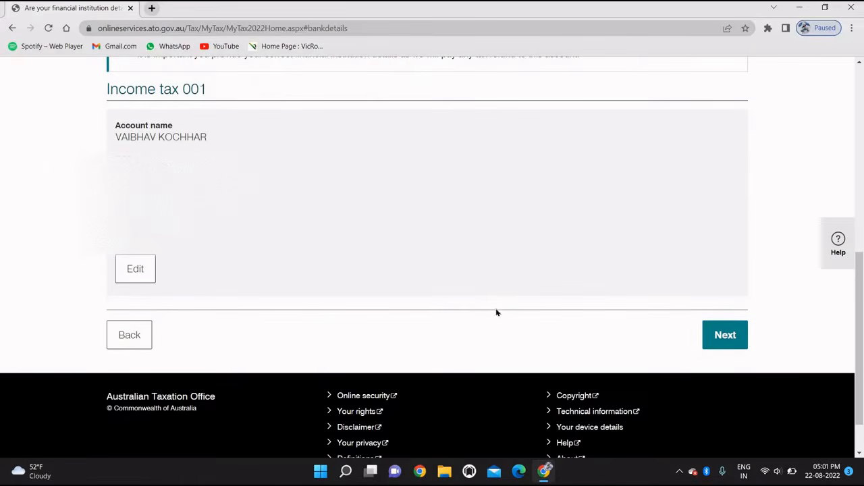
pyautogui.click(727, 335)
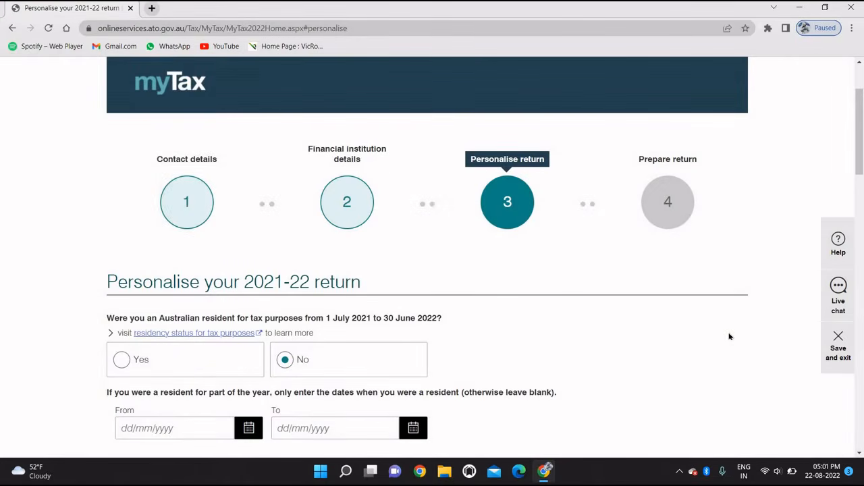
# Step: Answer Yes to Australian residency and declare sole trader or business income
pyautogui.scroll(-2, 729, 335)
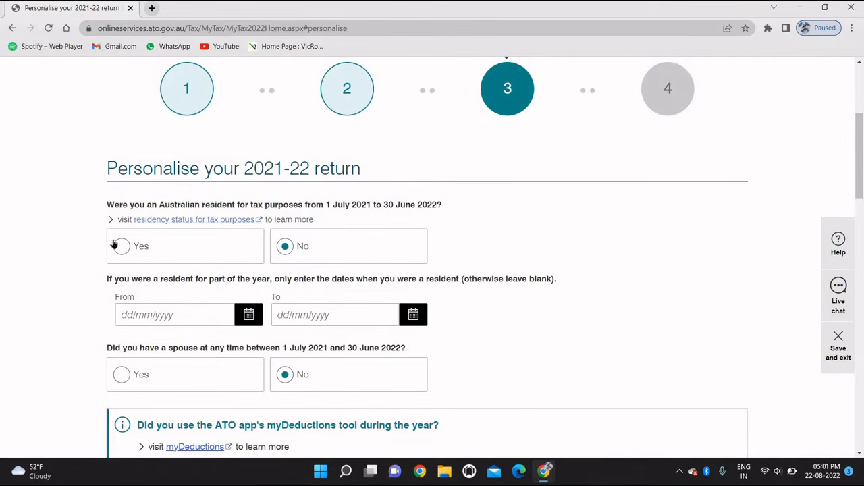
pyautogui.click(125, 243)
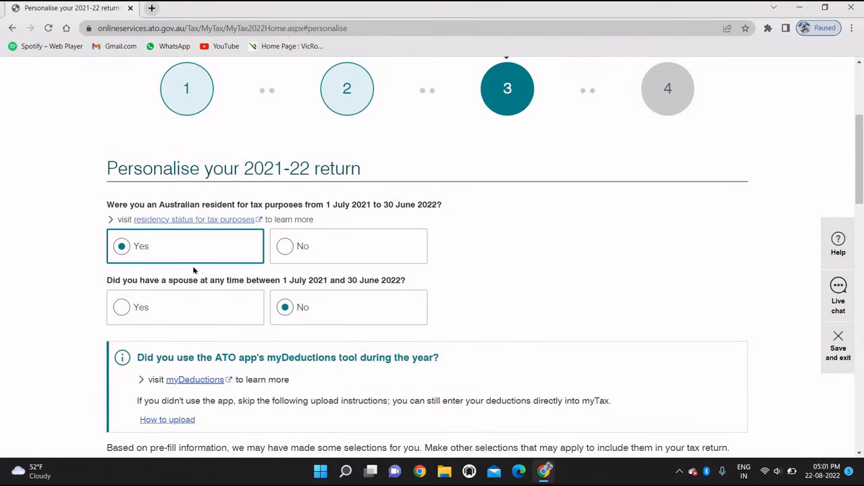
pyautogui.scroll(-1, 272, 253)
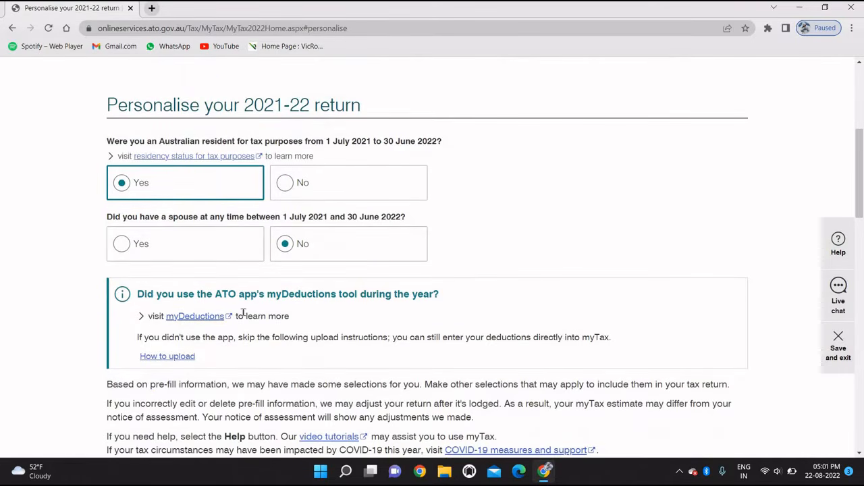
pyautogui.scroll(-2, 244, 315)
pyautogui.scroll(-1, 245, 317)
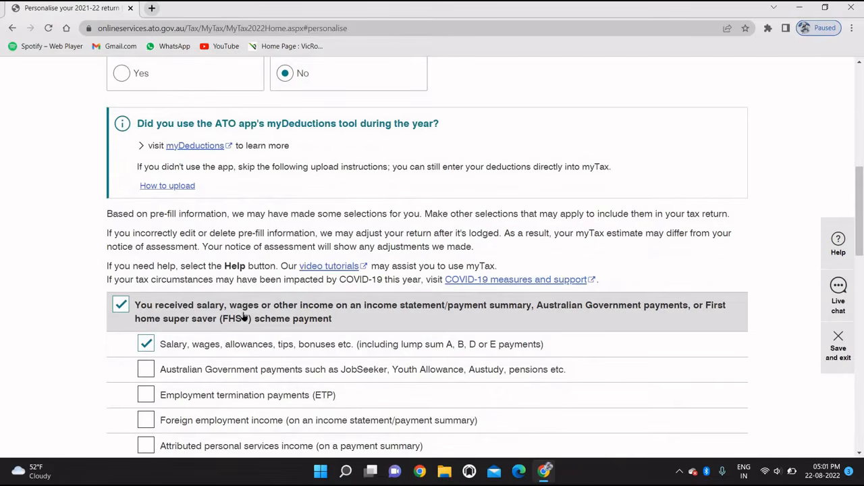
pyautogui.scroll(-1, 244, 317)
pyautogui.scroll(-2, 245, 316)
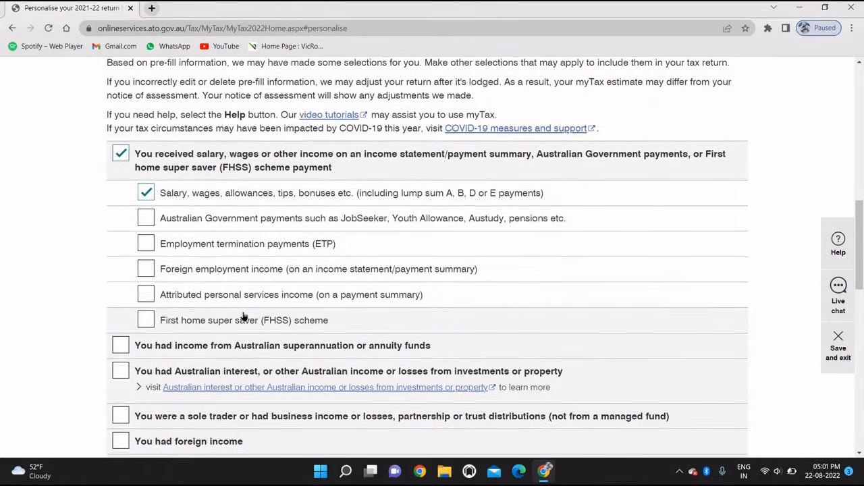
pyautogui.click(120, 356)
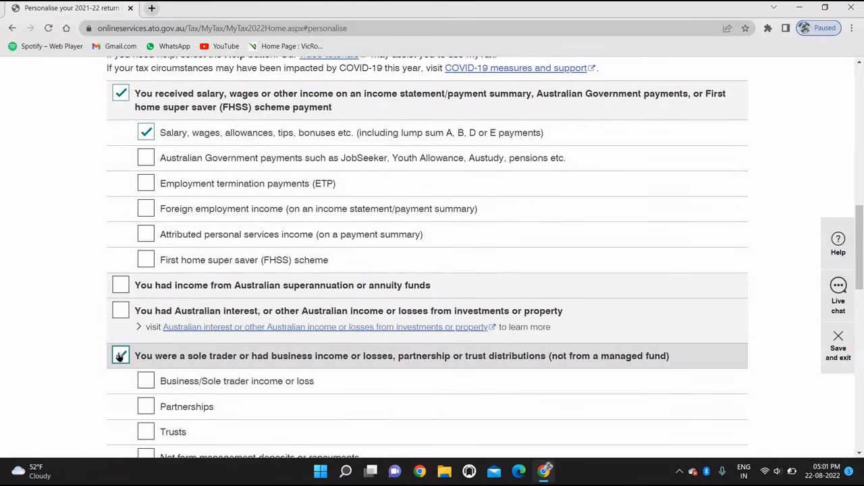
# Step: Include Business income or loss, untick Gifts and donations, and submit the personalisation
pyautogui.scroll(-1, 120, 356)
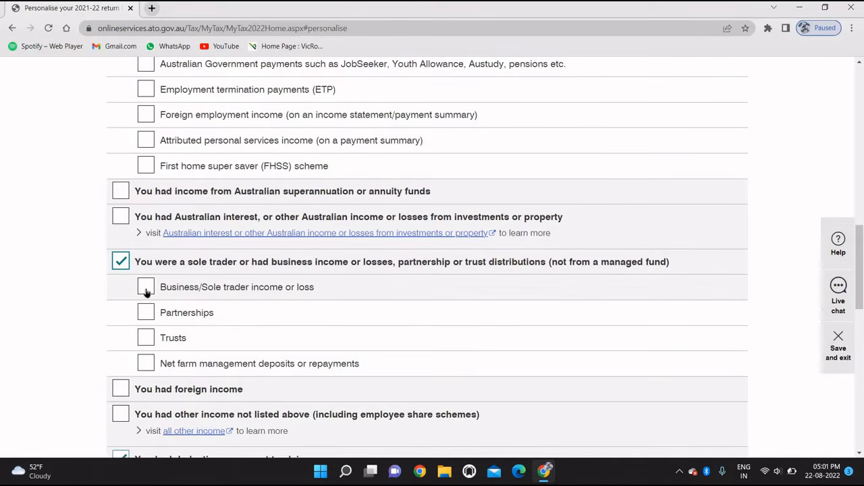
pyautogui.click(146, 287)
pyautogui.scroll(-2, 146, 291)
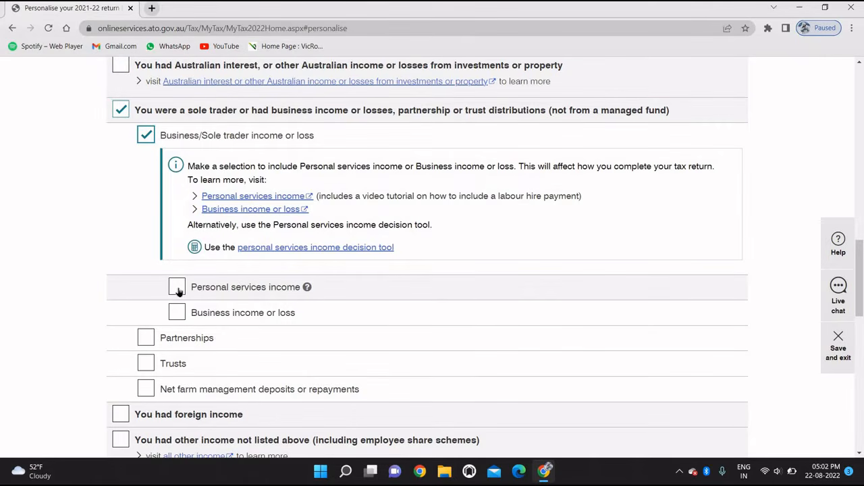
pyautogui.click(177, 313)
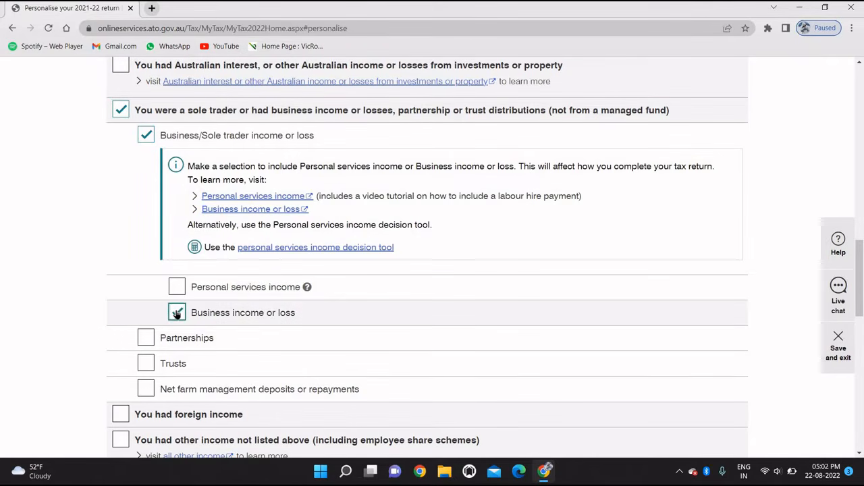
pyautogui.scroll(-3, 176, 312)
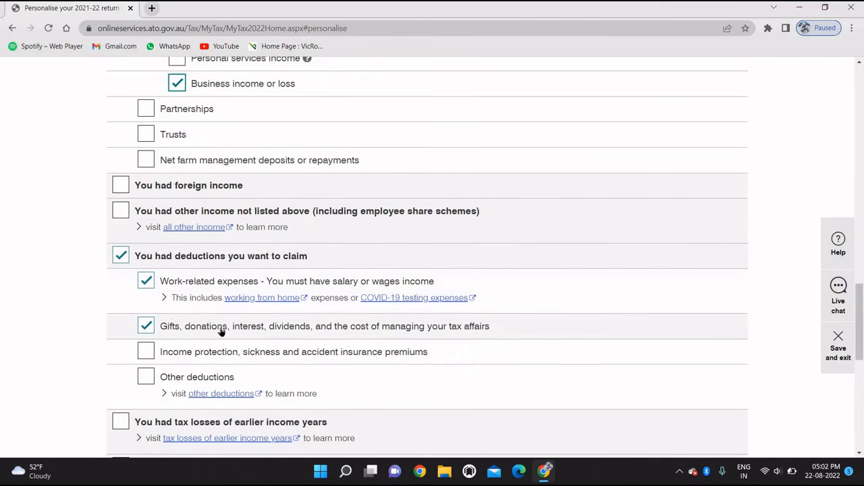
pyautogui.click(146, 327)
pyautogui.scroll(-2, 143, 331)
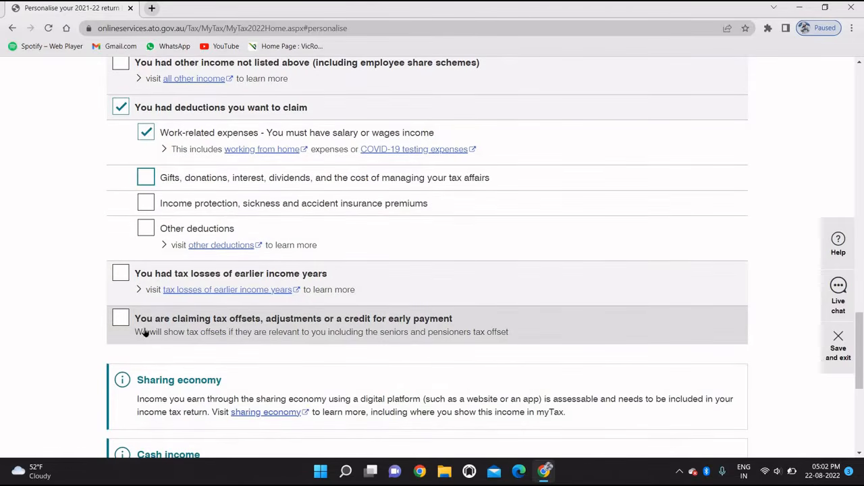
pyautogui.scroll(-1, 144, 332)
pyautogui.scroll(-2, 144, 327)
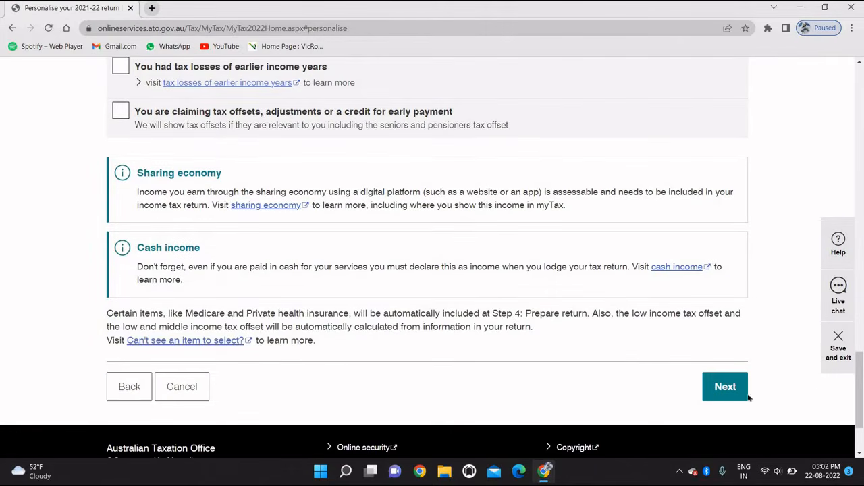
pyautogui.click(746, 395)
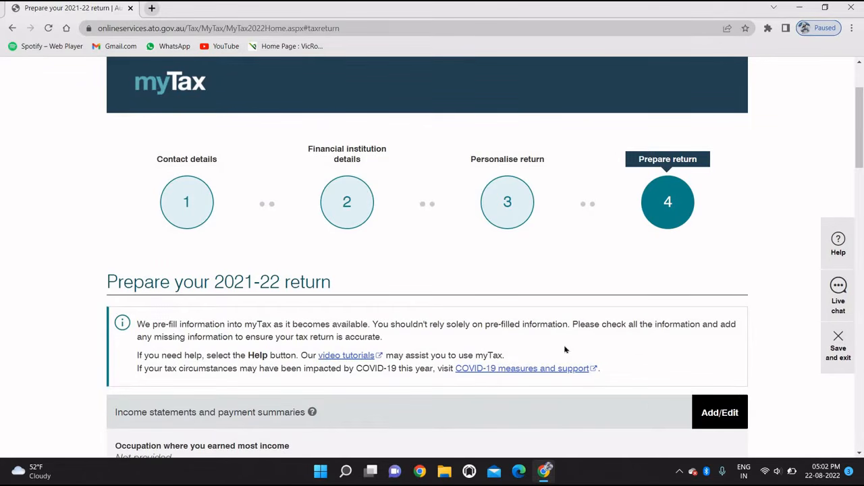
# Step: Review the prepare-return summary listing the two salary income statements, $404.00 and $5,502.00
pyautogui.scroll(-3, 566, 349)
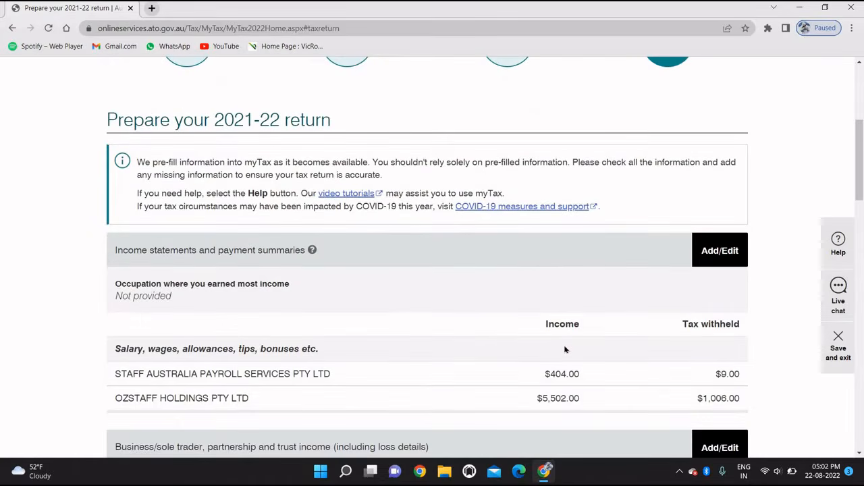
pyautogui.scroll(-1, 564, 346)
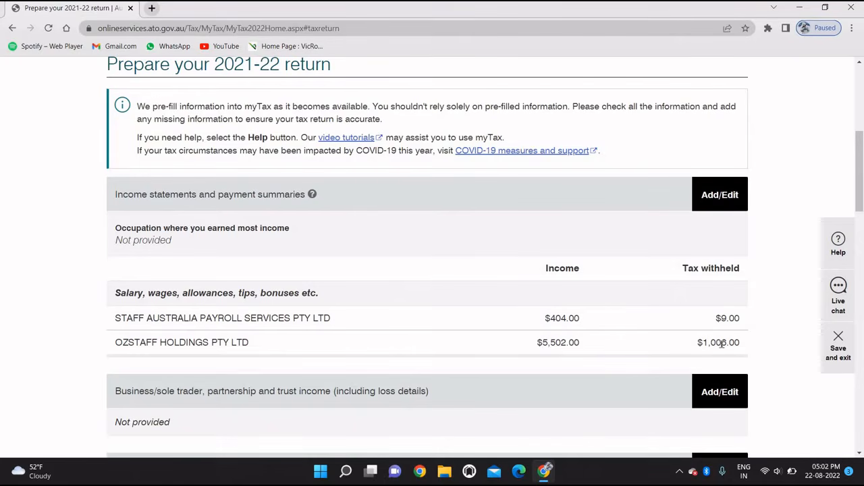
pyautogui.scroll(-1, 620, 344)
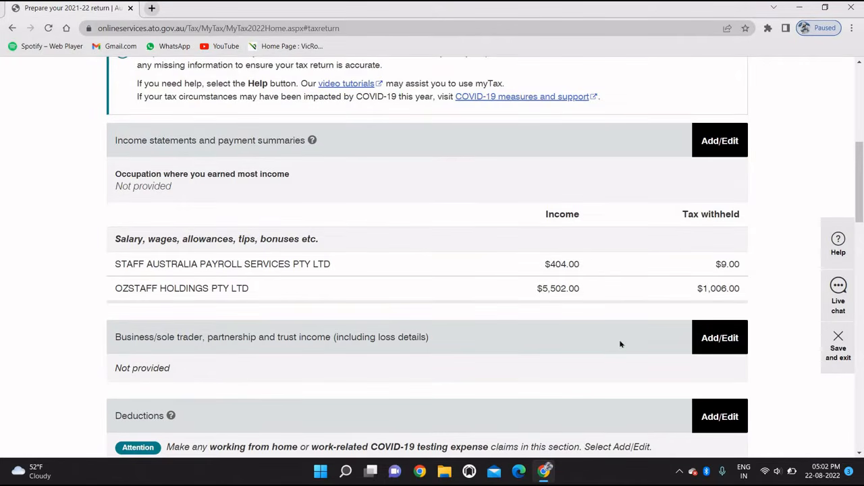
pyautogui.scroll(-1, 372, 282)
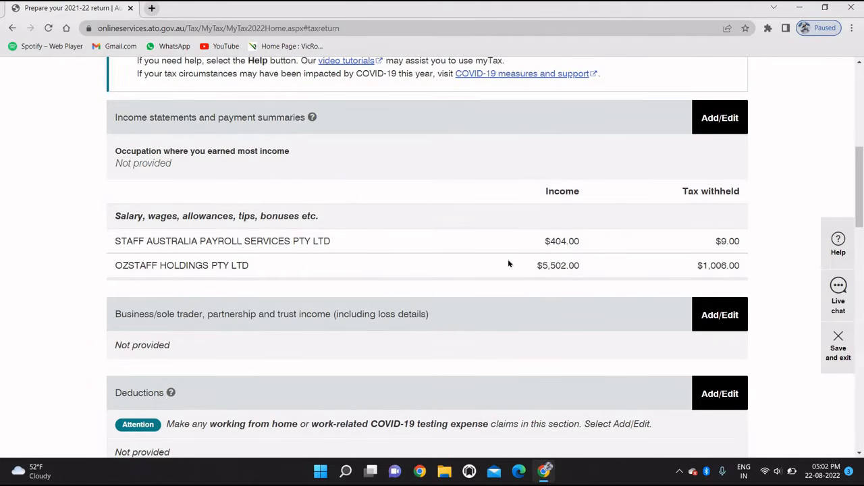
pyautogui.scroll(-1, 509, 263)
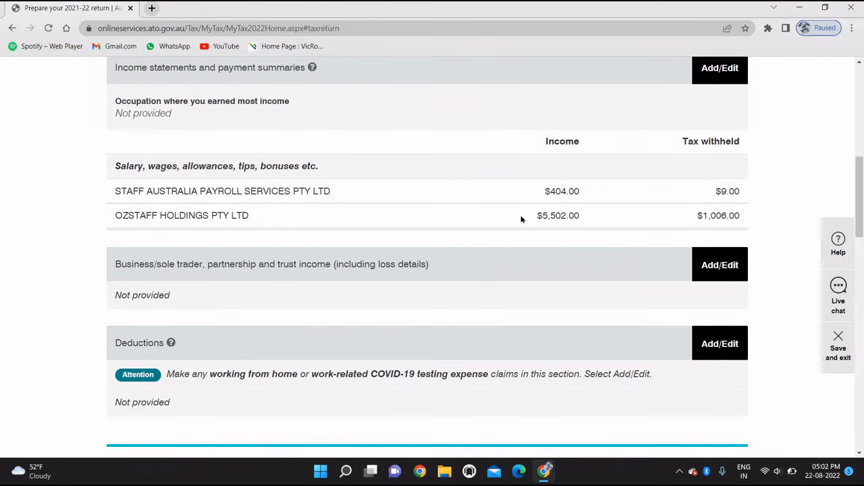
pyautogui.scroll(1, 688, 158)
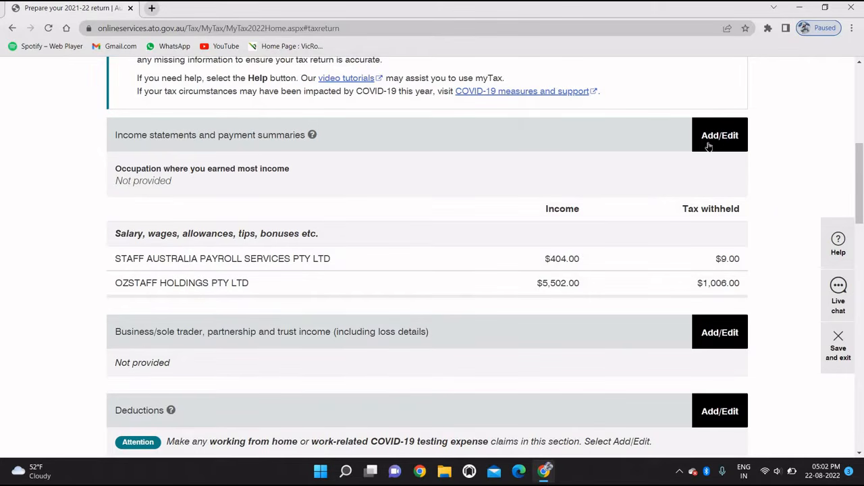
# Step: Open Income statements and payment summaries, totalling $5,906.00 income and $1,015.00 tax withheld
pyautogui.click(709, 146)
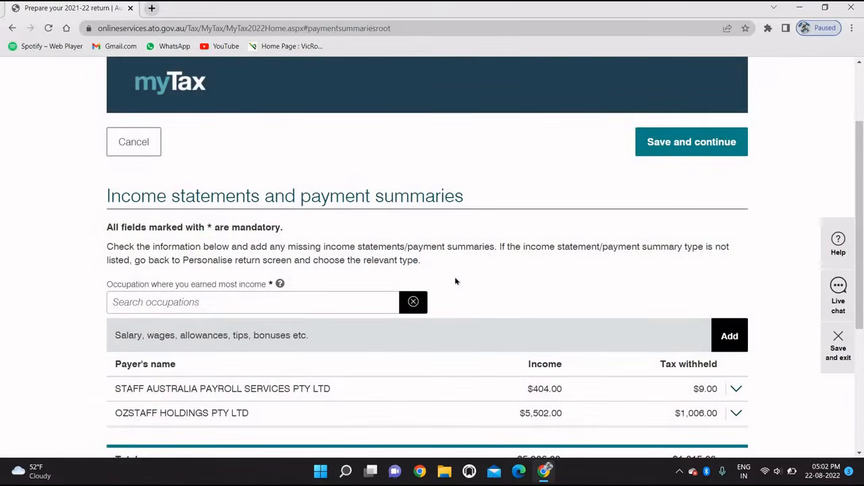
pyautogui.scroll(-2, 456, 281)
pyautogui.scroll(-1, 456, 281)
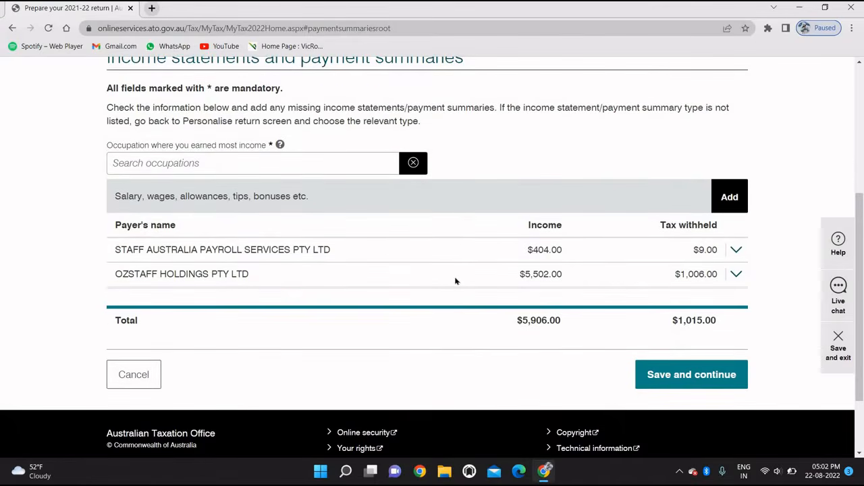
pyautogui.scroll(1, 456, 281)
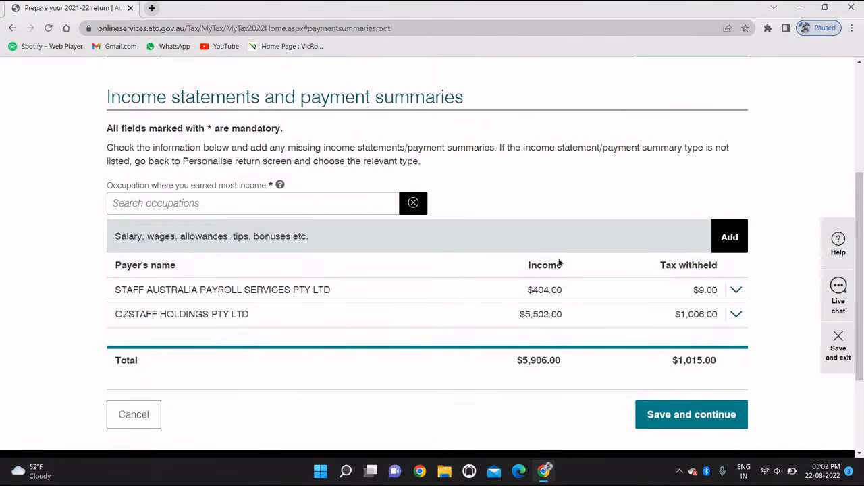
pyautogui.scroll(1, 559, 263)
pyautogui.scroll(1, 645, 266)
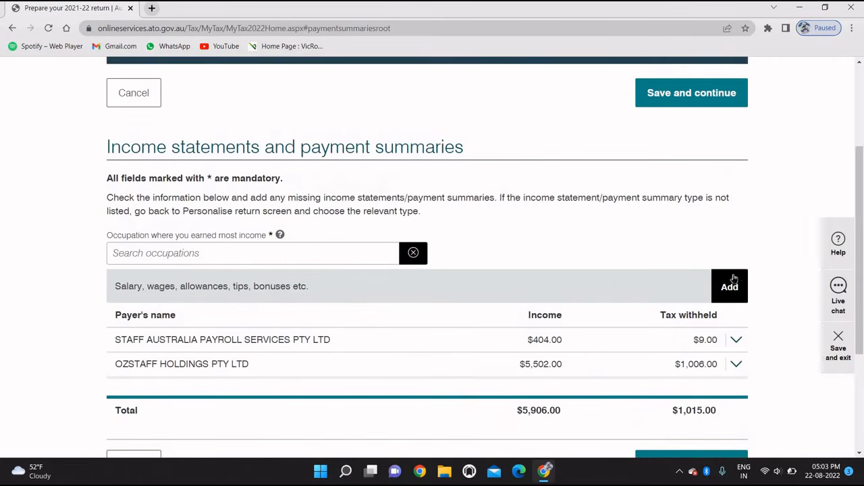
# Step: Start a new salary and wages payer entry
pyautogui.click(732, 288)
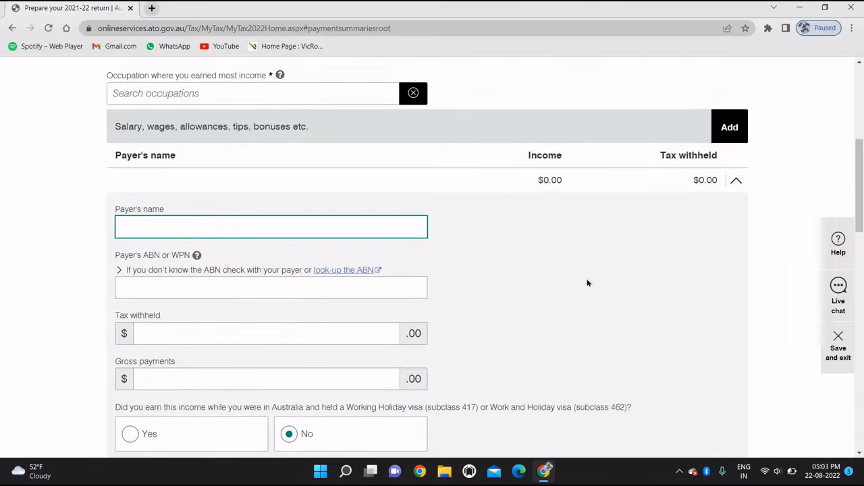
pyautogui.scroll(-1, 436, 270)
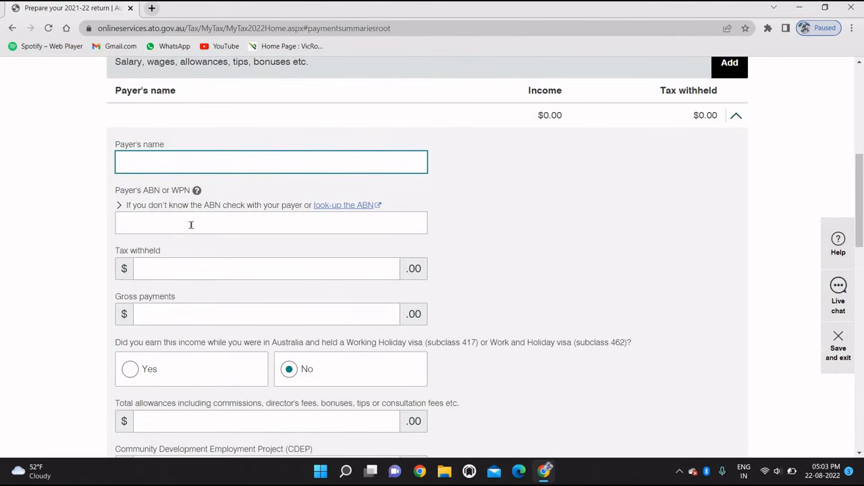
pyautogui.scroll(-1, 191, 226)
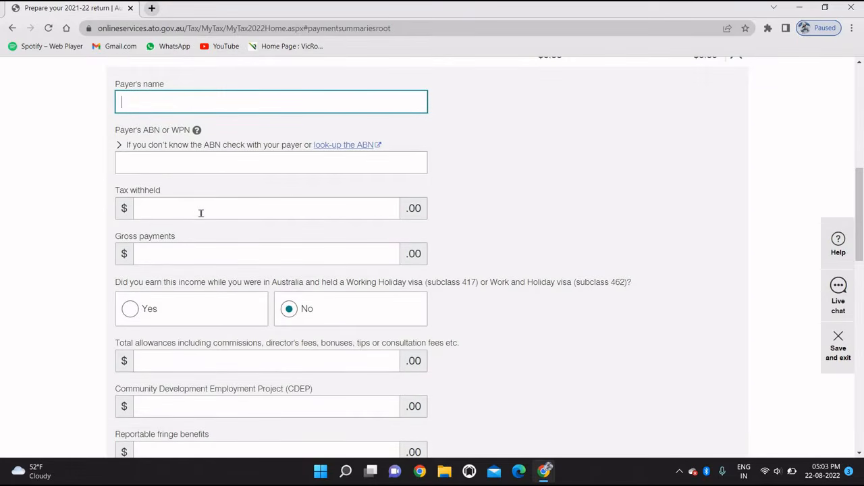
pyautogui.scroll(-1, 201, 213)
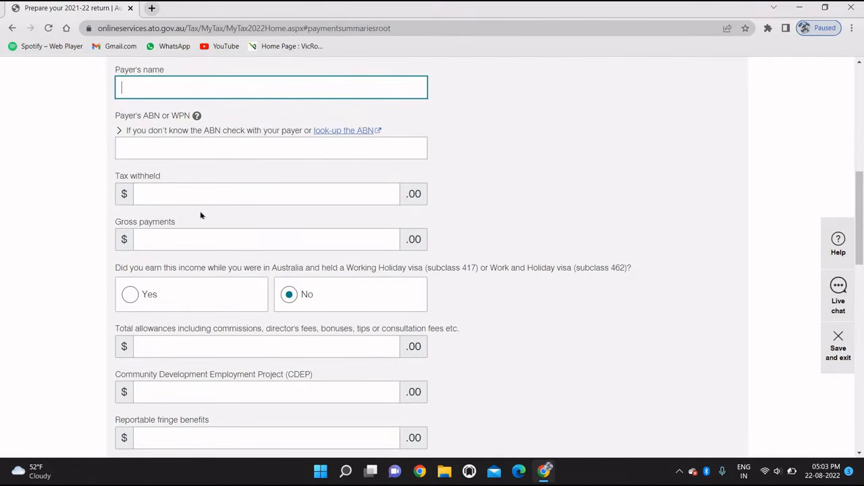
pyautogui.scroll(-1, 229, 196)
# Step: Leave the tax withheld, gross, allowances and CDEP fields blank, then cancel and confirm discarding the entry
pyautogui.click(256, 180)
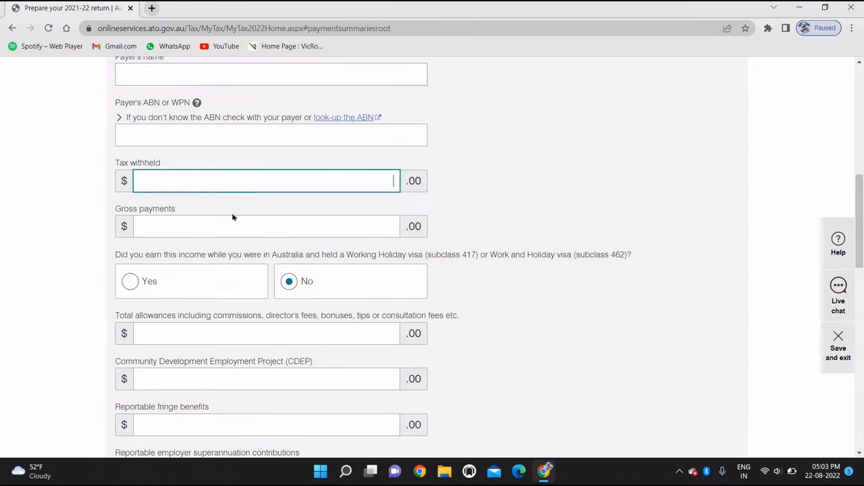
pyautogui.click(219, 223)
pyautogui.scroll(-2, 220, 226)
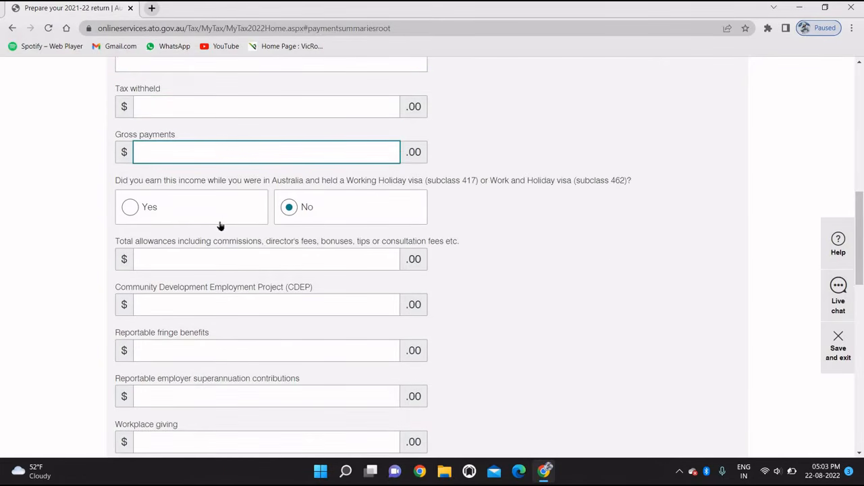
pyautogui.scroll(-1, 219, 221)
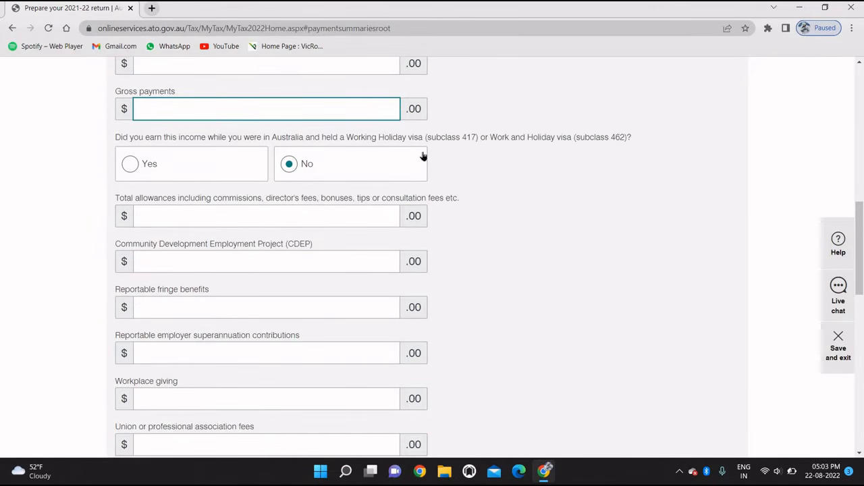
pyautogui.click(293, 217)
pyautogui.click(288, 255)
pyautogui.scroll(-5, 288, 255)
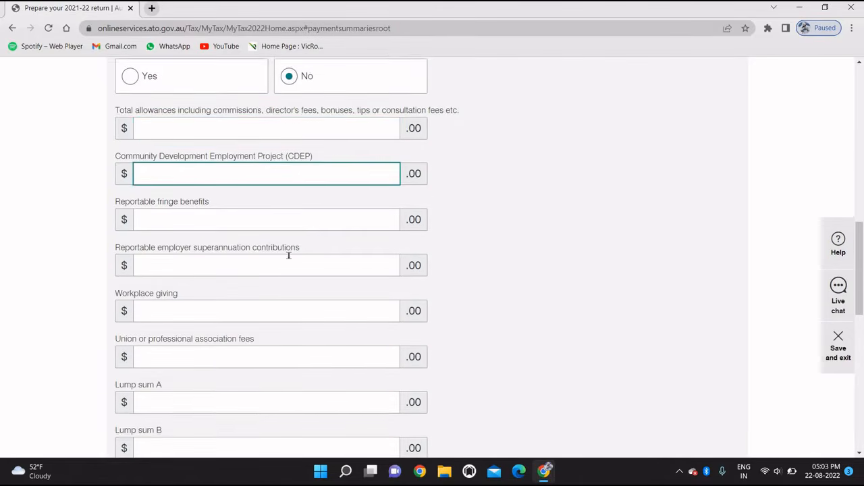
pyautogui.scroll(-5, 289, 255)
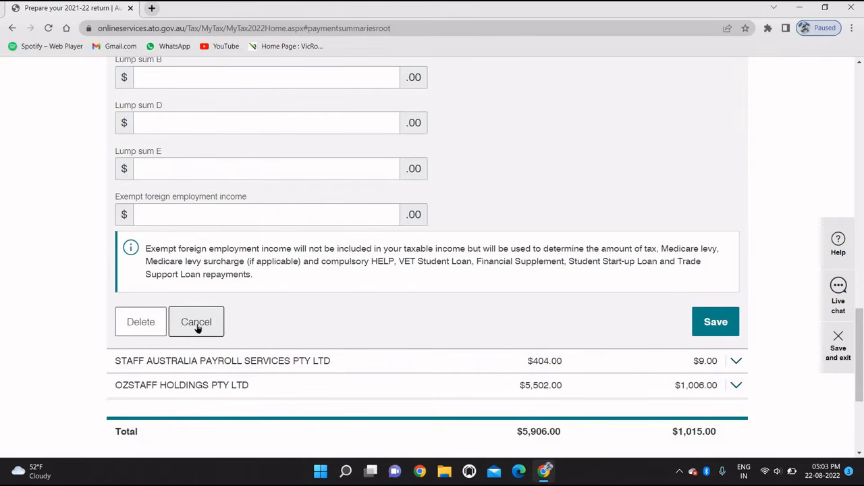
pyautogui.click(198, 325)
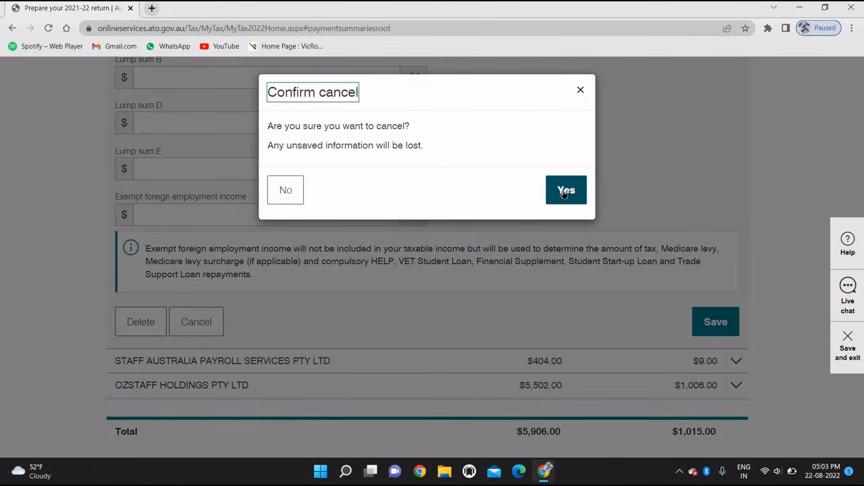
pyautogui.click(563, 190)
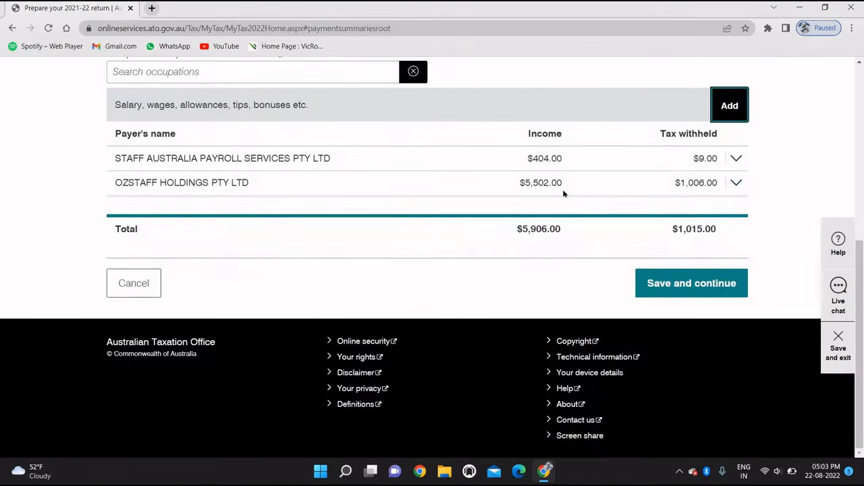
# Step: Search 'packer' and pick FACTORY WORKER - PACKER - OTHER as the main occupation
pyautogui.scroll(1, 563, 194)
pyautogui.scroll(2, 563, 193)
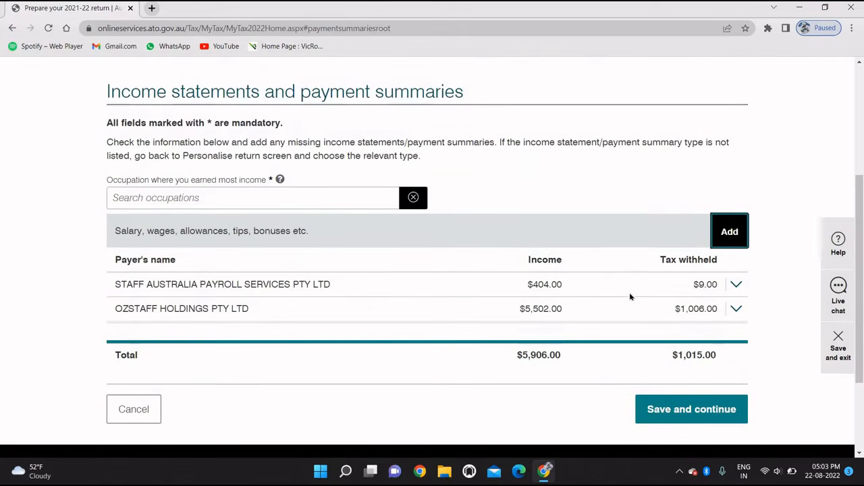
pyautogui.click(682, 411)
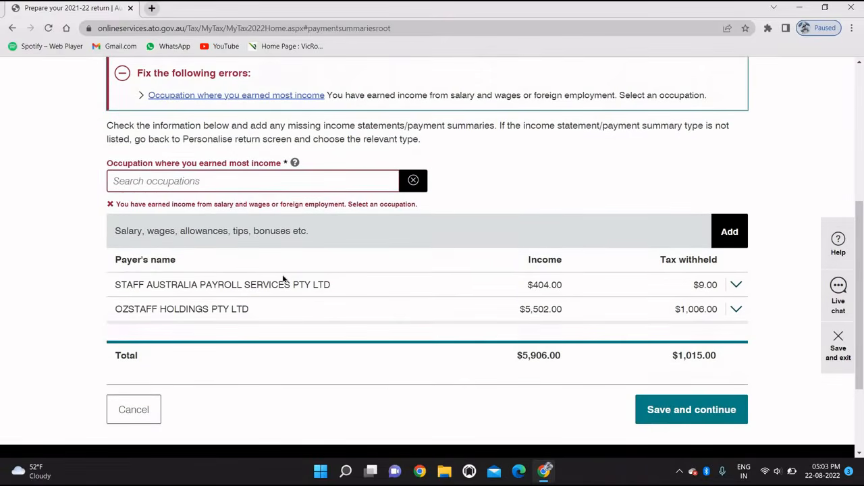
pyautogui.click(157, 181)
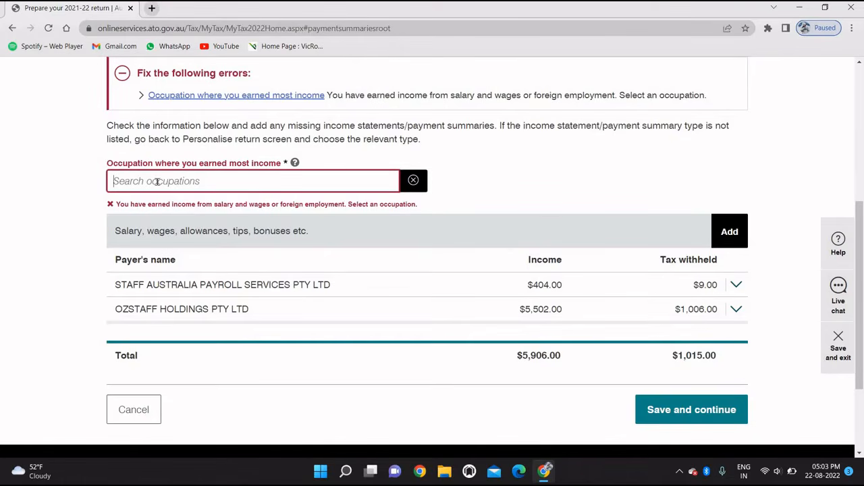
pyautogui.write('pac')
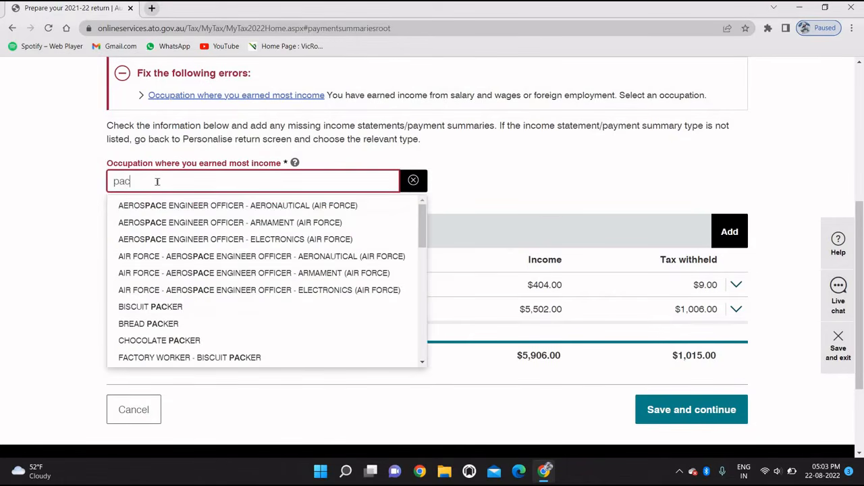
pyautogui.write('ker')
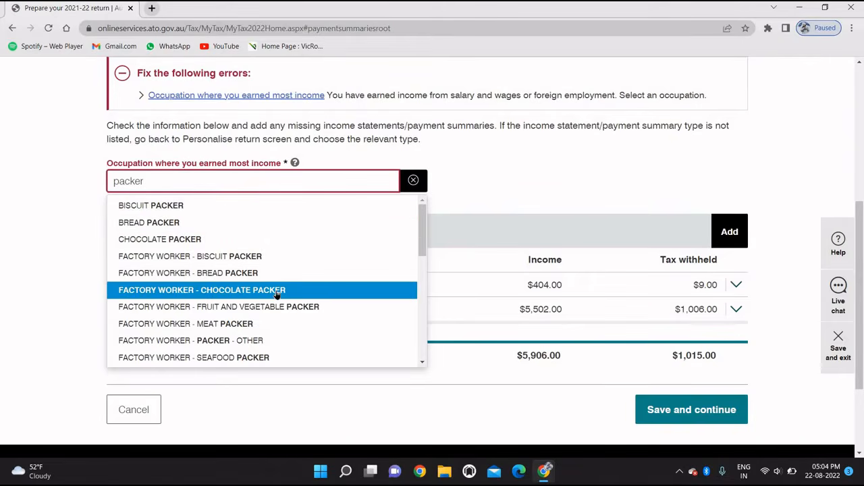
pyautogui.click(234, 341)
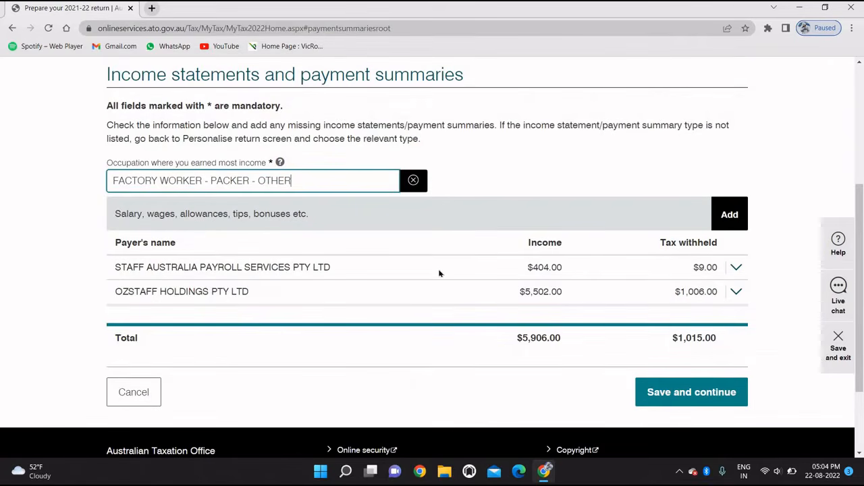
# Step: Save the income statements section and return to the return summary
pyautogui.scroll(-1, 439, 273)
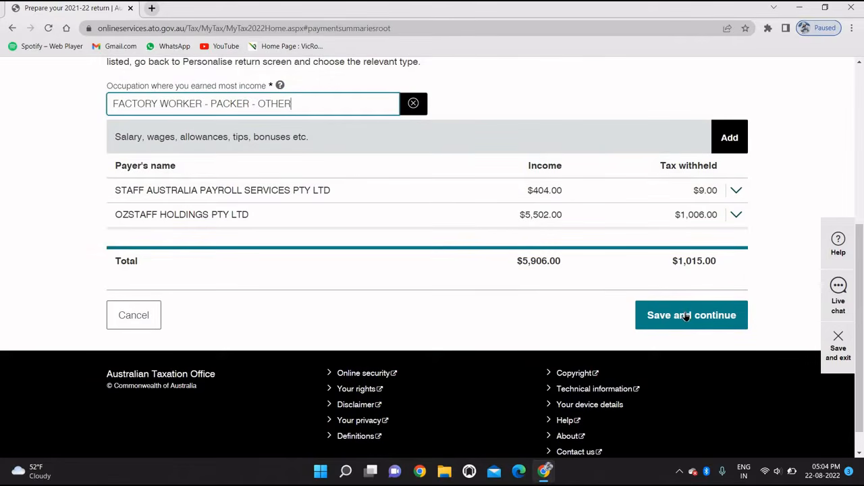
pyautogui.scroll(1, 588, 314)
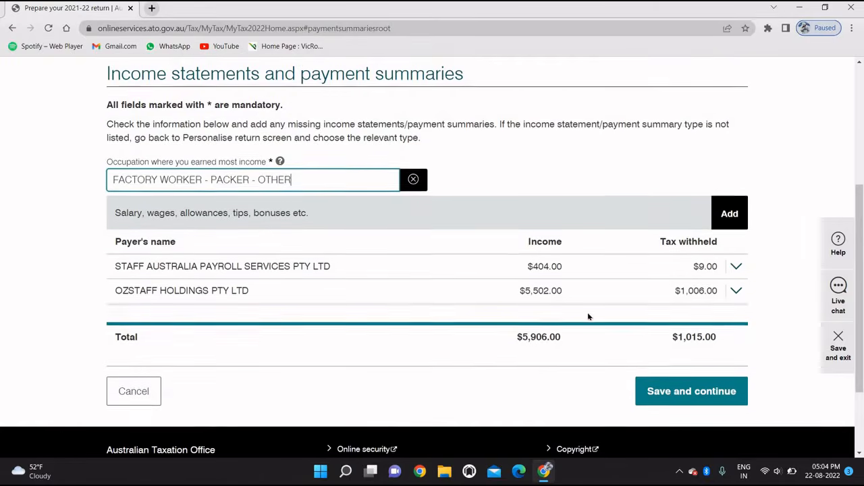
pyautogui.scroll(1, 594, 347)
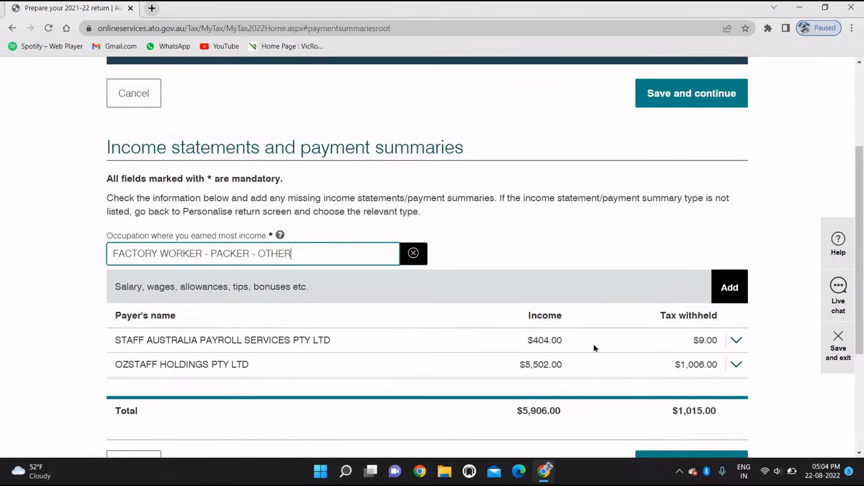
pyautogui.scroll(-2, 684, 346)
pyautogui.click(677, 351)
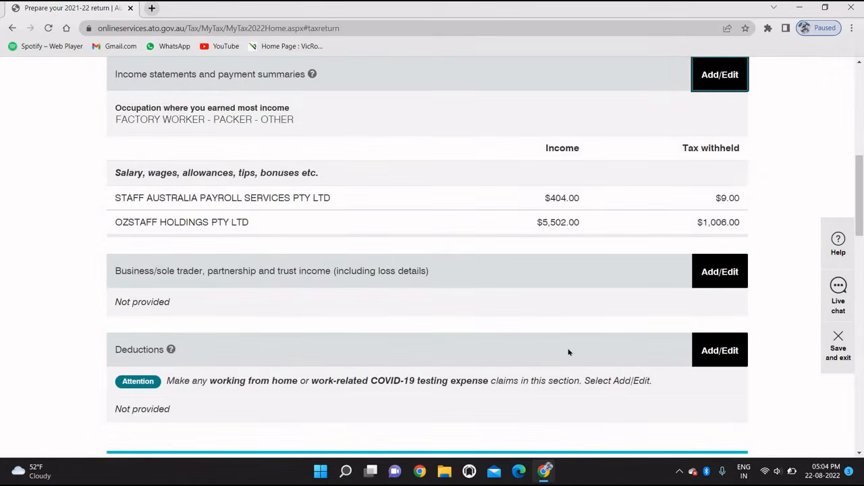
# Step: Open Add/Edit for Business/sole trader, partnership and trust income from the return summary
pyautogui.scroll(-1, 568, 351)
pyautogui.scroll(2, 568, 352)
pyautogui.scroll(-1, 662, 315)
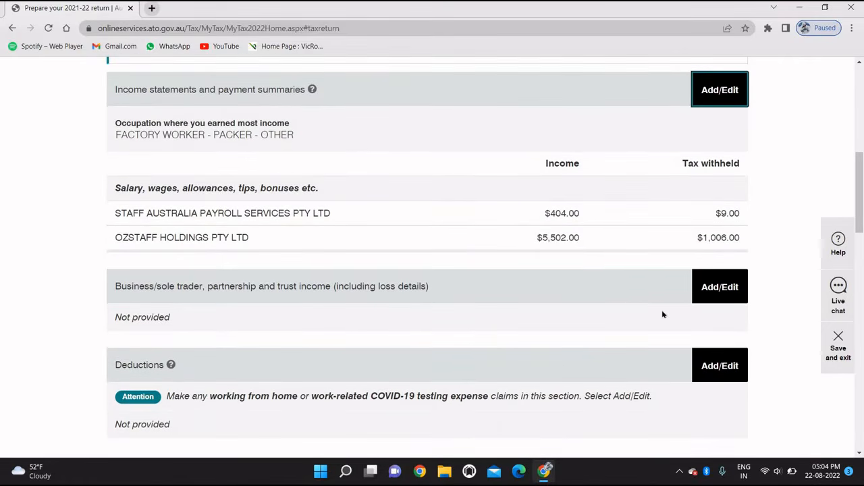
pyautogui.click(725, 296)
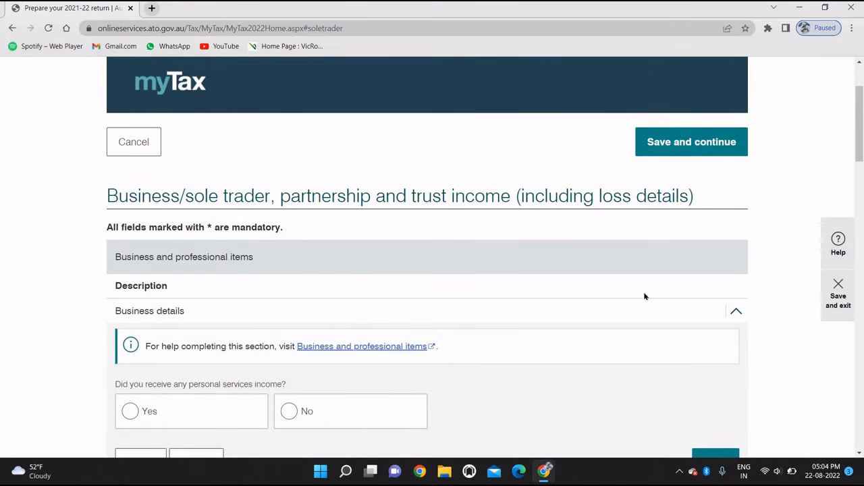
# Step: Answer No to receiving any personal services income
pyautogui.scroll(-2, 625, 310)
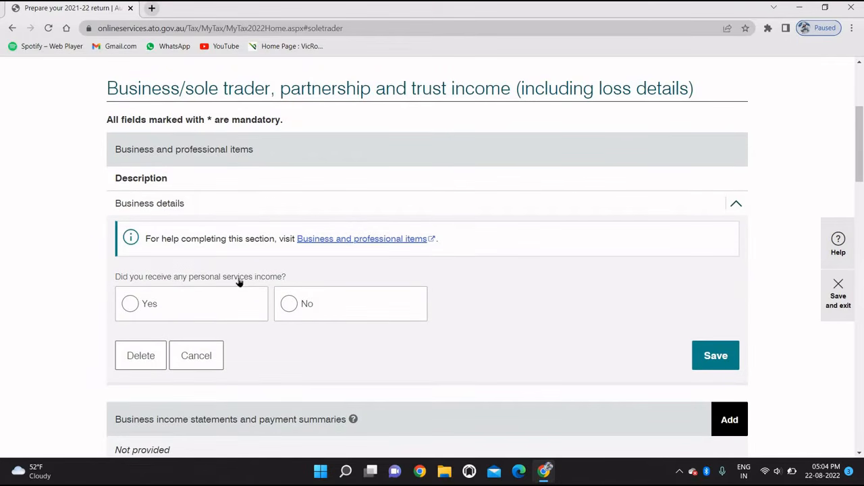
pyautogui.click(289, 305)
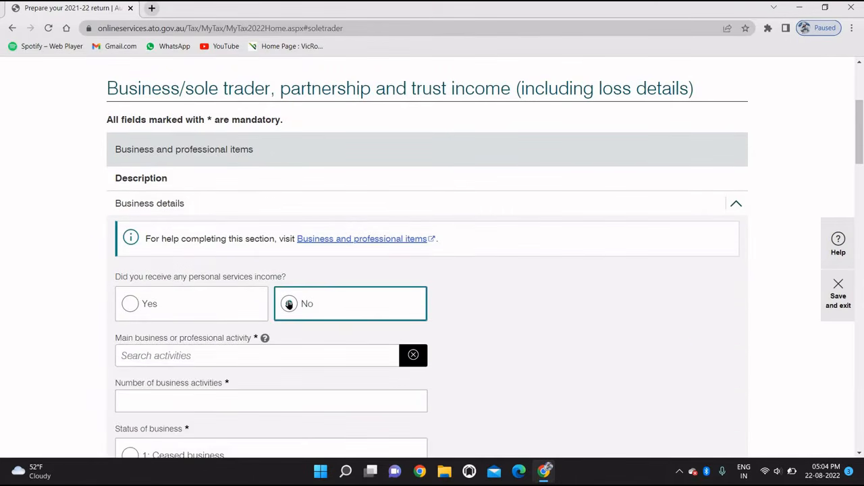
pyautogui.scroll(-1, 289, 305)
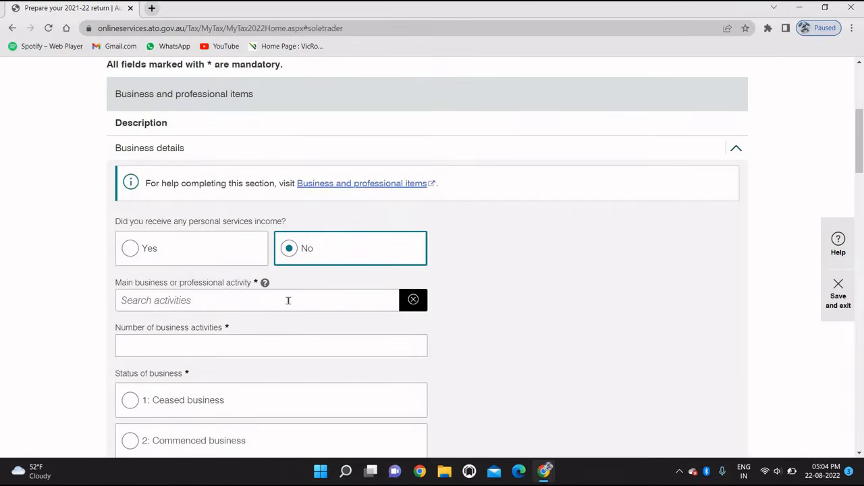
pyautogui.scroll(1, 288, 301)
pyautogui.scroll(-1, 288, 304)
pyautogui.scroll(-1, 288, 301)
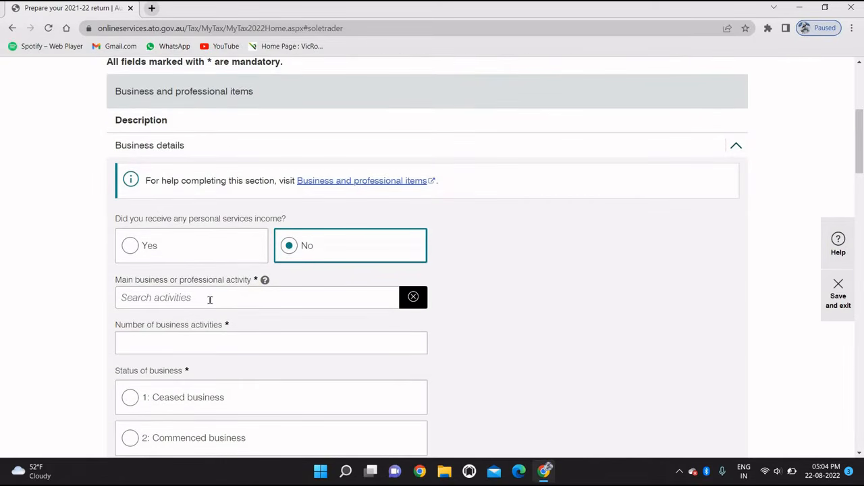
# Step: Set main business activity to COURIER PICK-UP AND DELIVERY SERVICES with 1 business activity
pyautogui.click(208, 300)
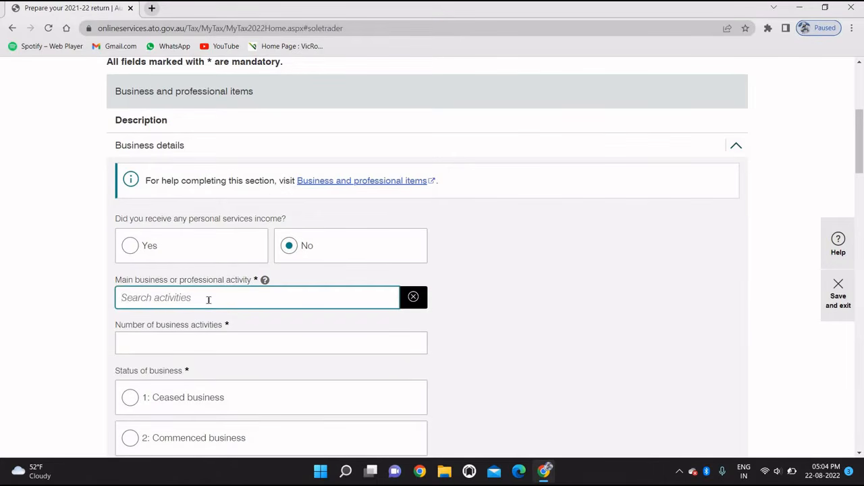
pyautogui.write('deli')
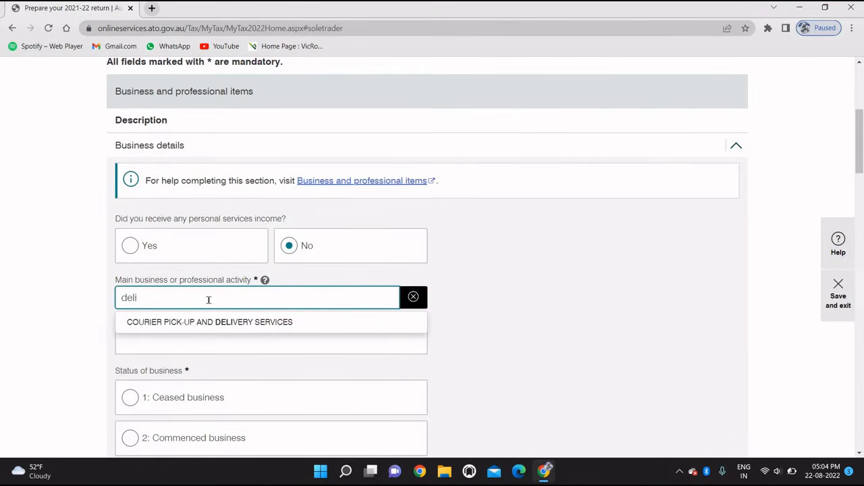
pyautogui.click(200, 322)
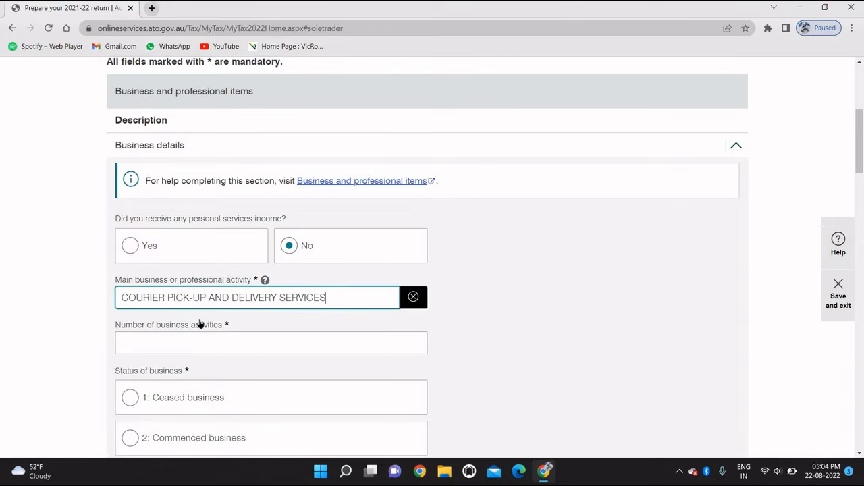
pyautogui.scroll(-1, 199, 320)
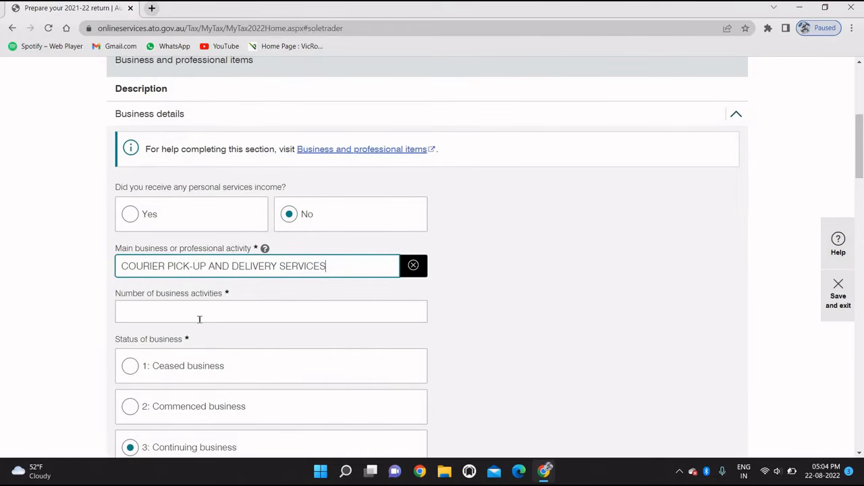
pyautogui.click(199, 319)
pyautogui.write('1')
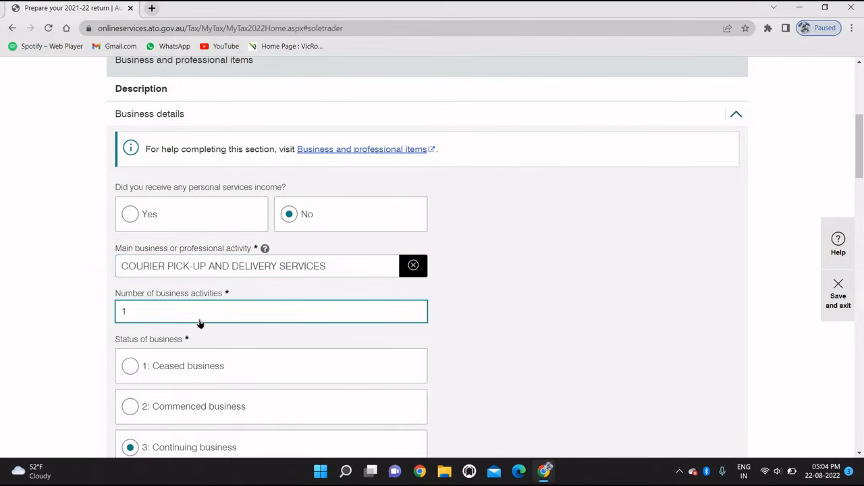
pyautogui.scroll(-3, 199, 320)
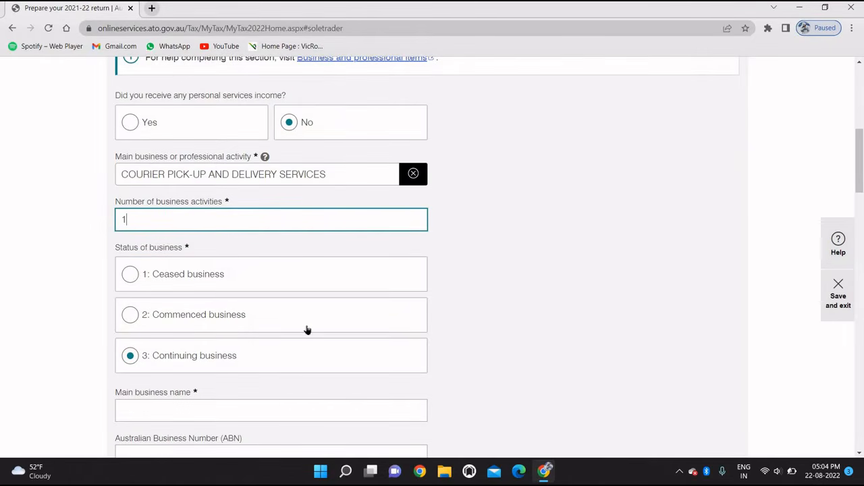
pyautogui.scroll(-1, 306, 329)
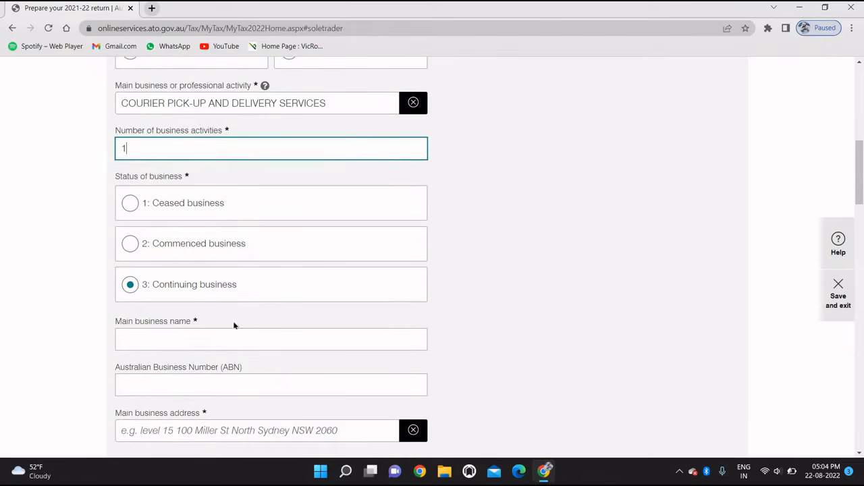
# Step: Enter the main business name, correcting its capitalisation
pyautogui.click(191, 332)
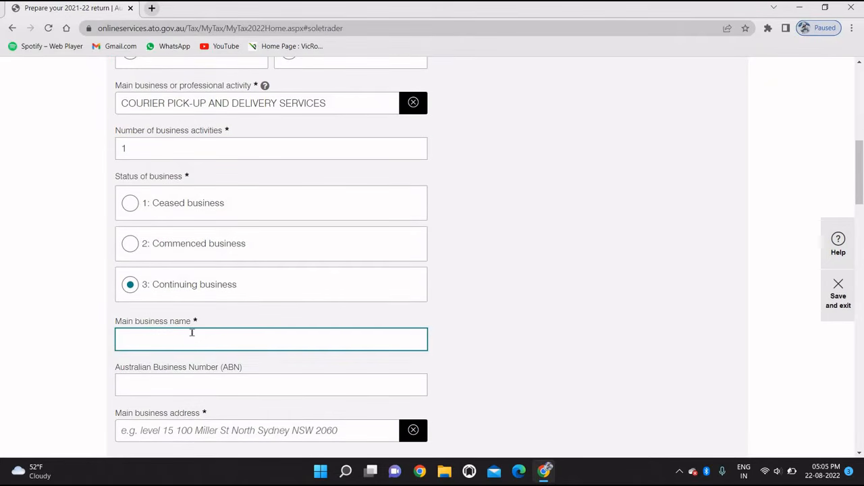
pyautogui.press('BackSpace')
pyautogui.press('BackSpace')
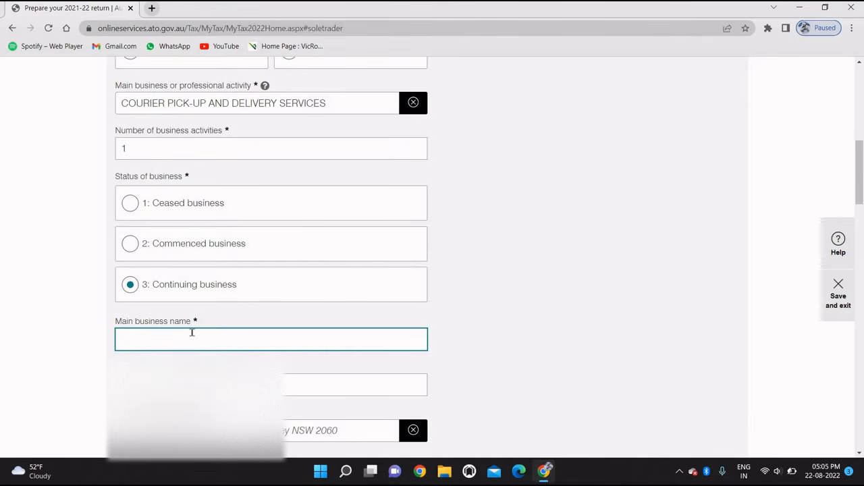
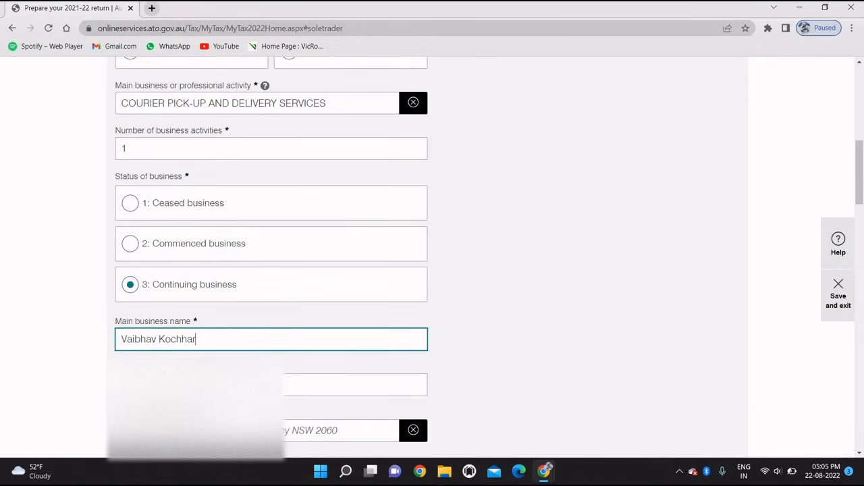
pyautogui.click(202, 385)
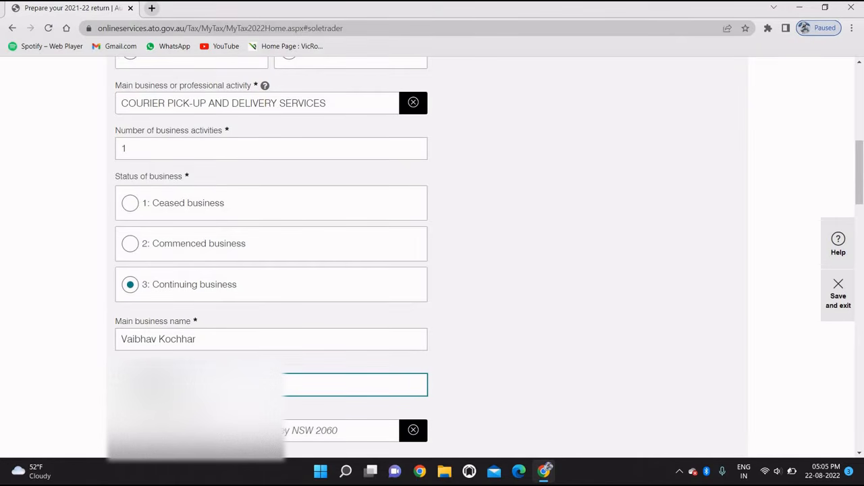
pyautogui.scroll(-2, 432, 257)
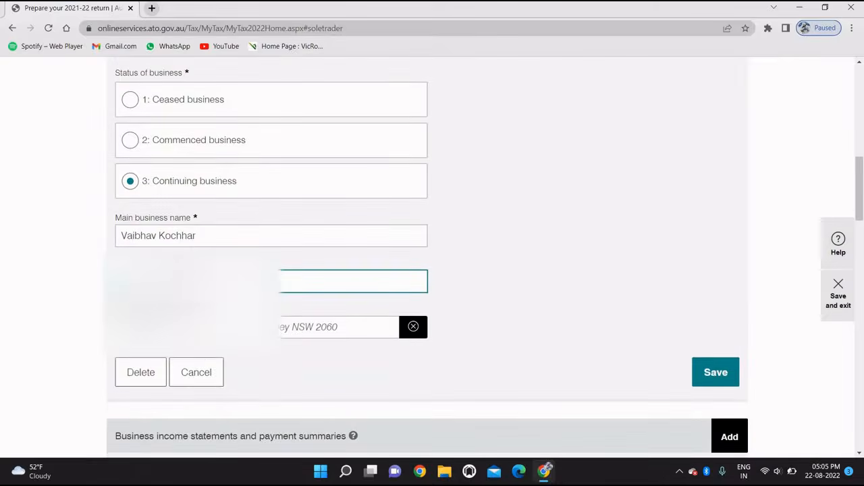
# Step: Enter the business address, accept the VIC 3029 suggestion, and save the business details
pyautogui.click(223, 326)
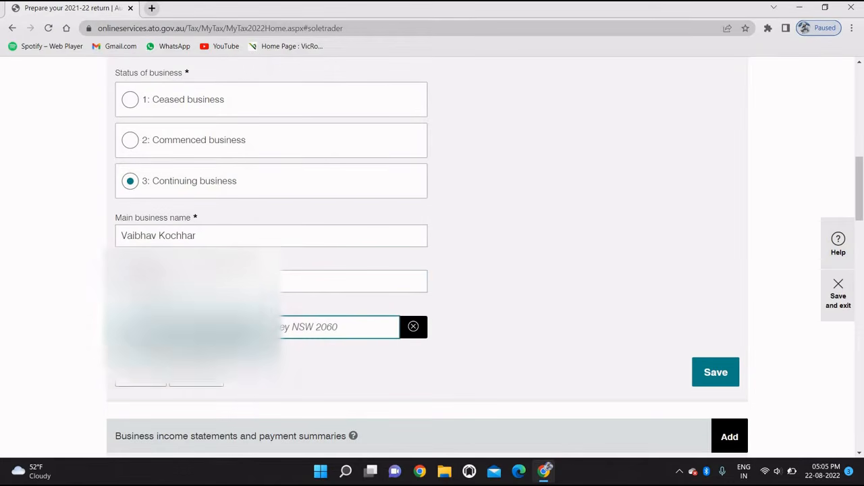
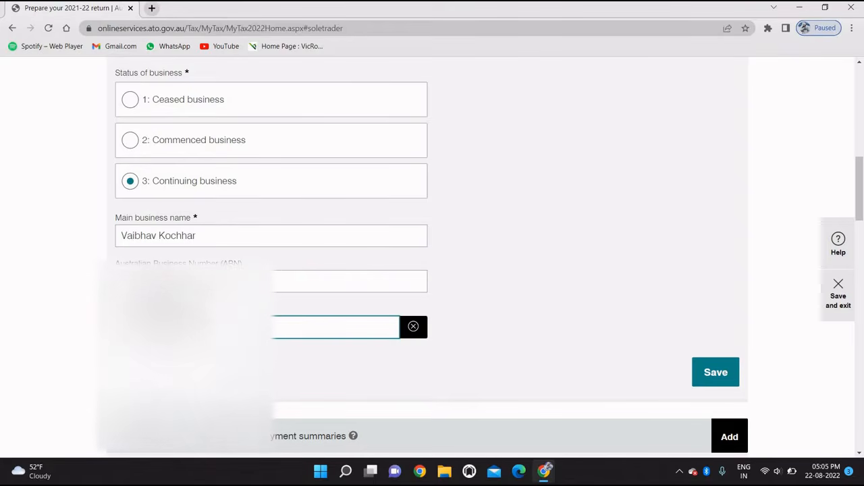
pyautogui.press('Down')
pyautogui.press('Down')
pyautogui.press('Return')
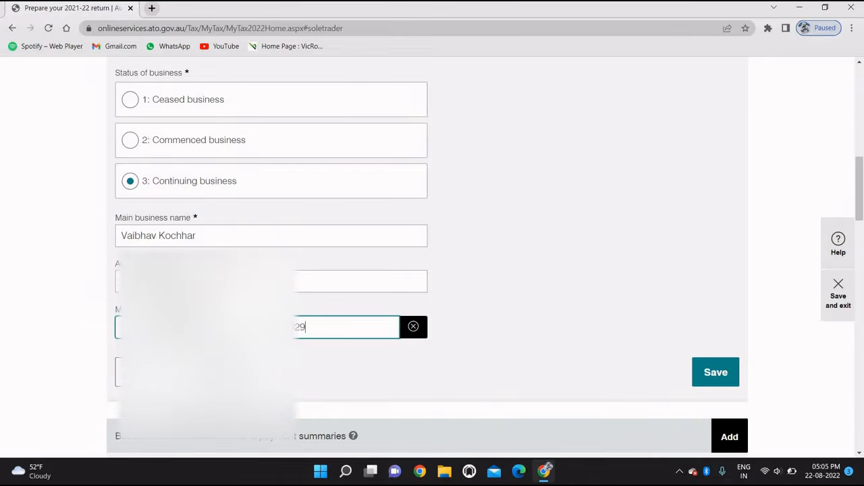
pyautogui.scroll(-1, 572, 364)
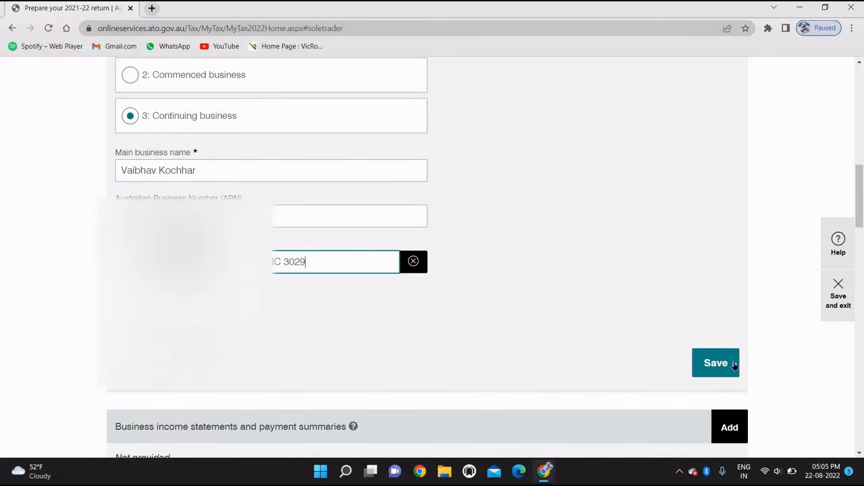
pyautogui.click(704, 360)
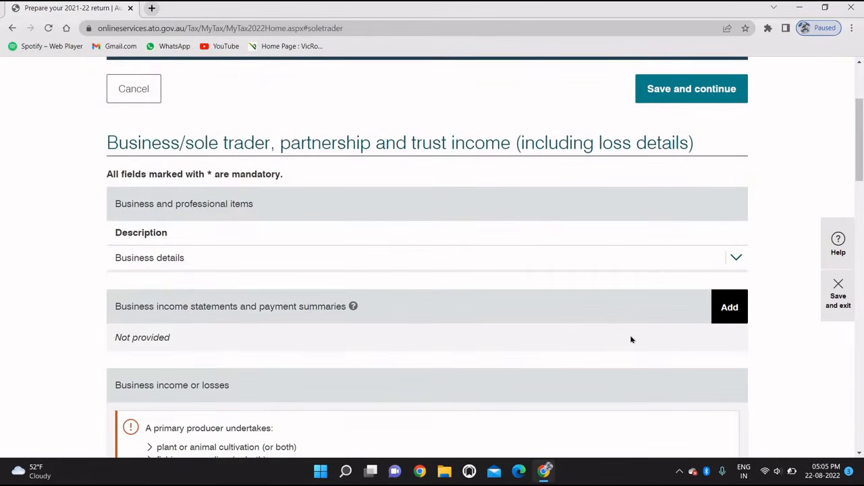
# Step: Add a new business income statement entry with Uber as the payer's name
pyautogui.scroll(-1, 609, 334)
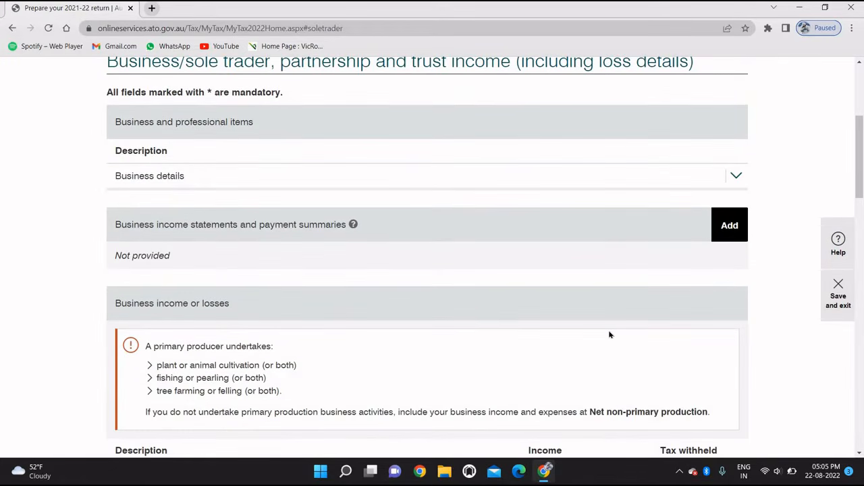
pyautogui.scroll(1, 609, 334)
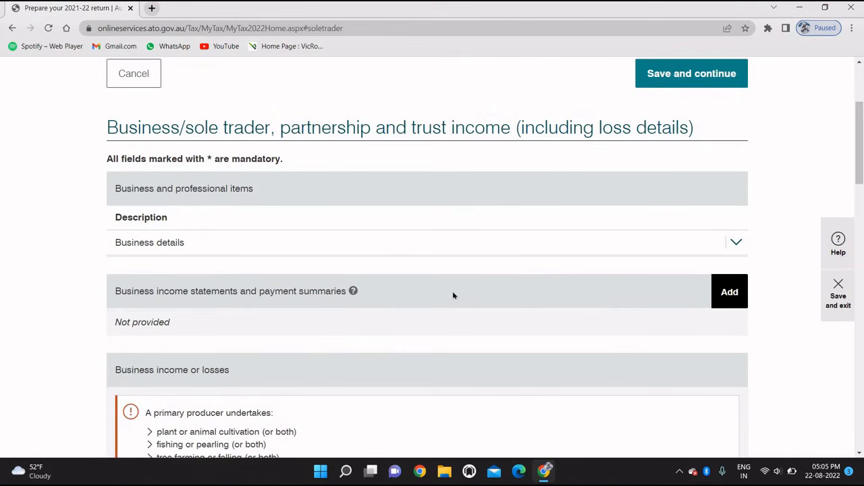
pyautogui.click(729, 295)
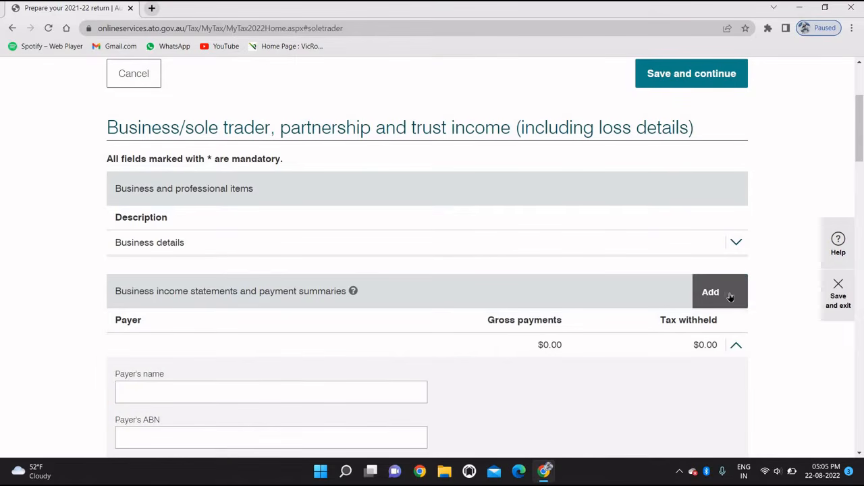
pyautogui.scroll(-1, 478, 312)
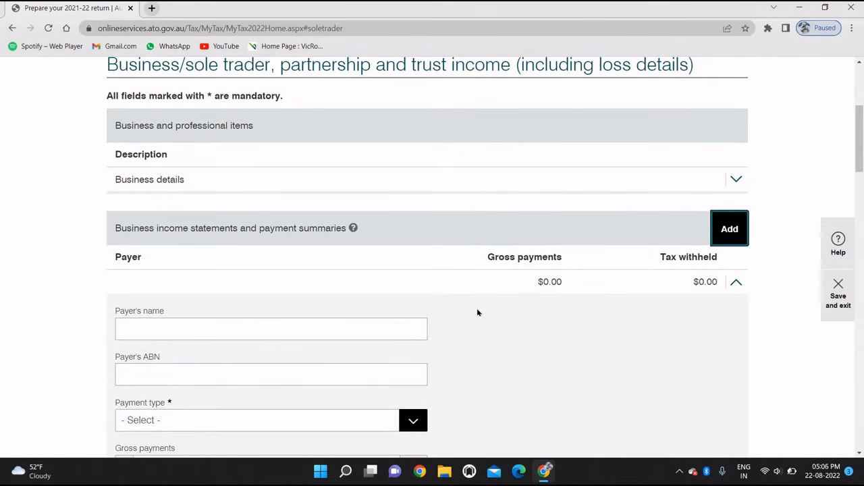
pyautogui.scroll(-1, 211, 290)
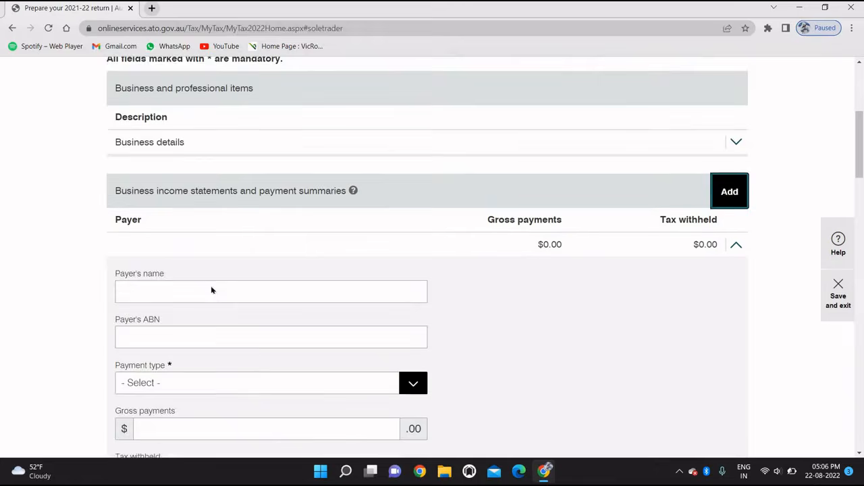
pyautogui.scroll(-1, 211, 290)
pyautogui.click(185, 284)
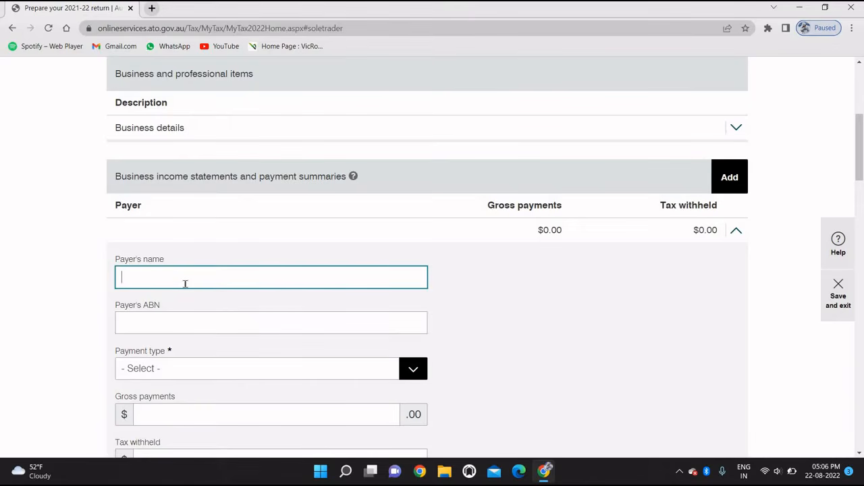
pyautogui.write('Uber')
# Step: Search Google in a new tab for 'uber eats business name and abn'
pyautogui.click(154, 9)
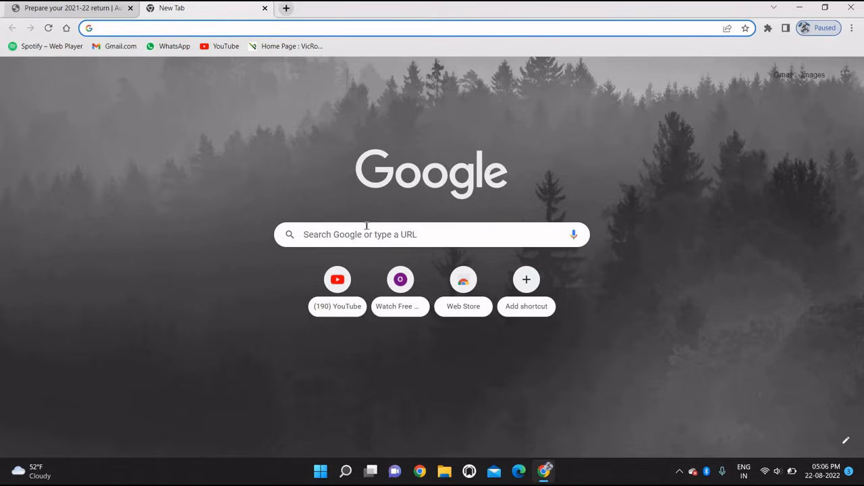
pyautogui.click(367, 230)
pyautogui.write('ube')
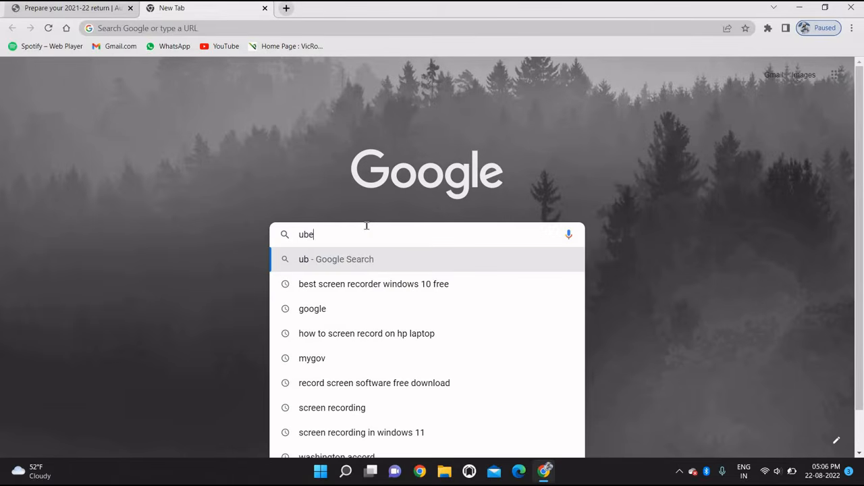
pyautogui.write('r busi')
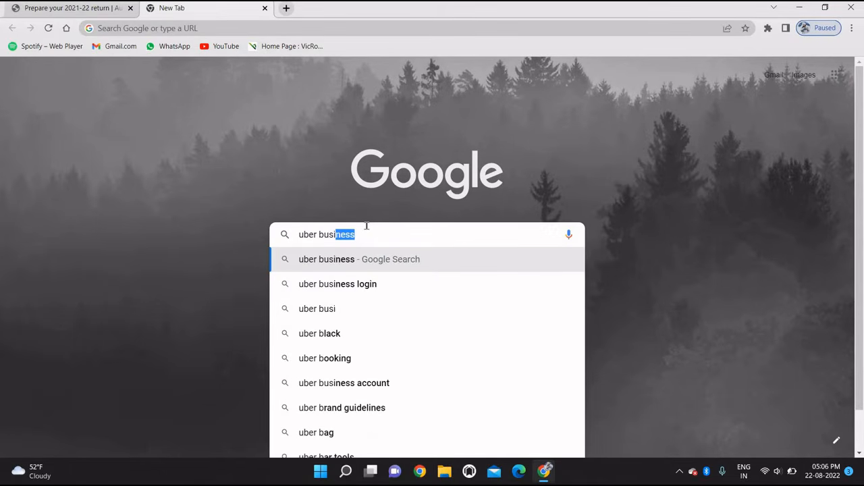
pyautogui.write('ness name and abn')
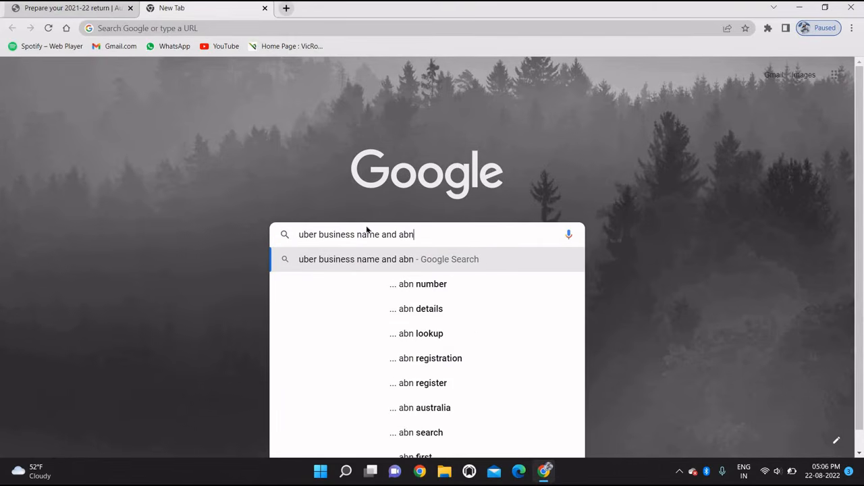
pyautogui.press('Return')
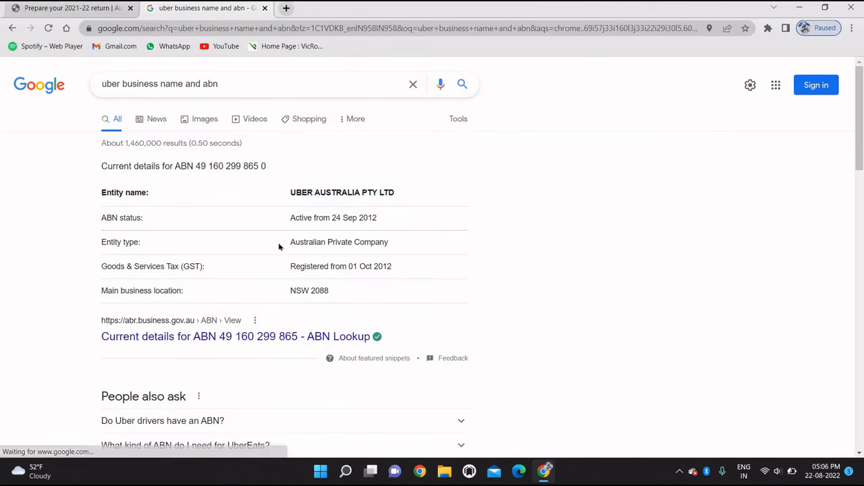
pyautogui.click(122, 83)
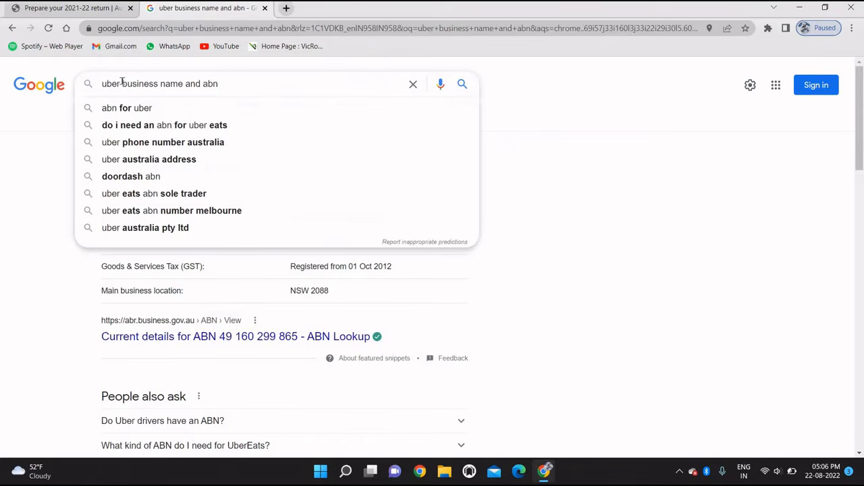
pyautogui.write('eats')
pyautogui.press('Return')
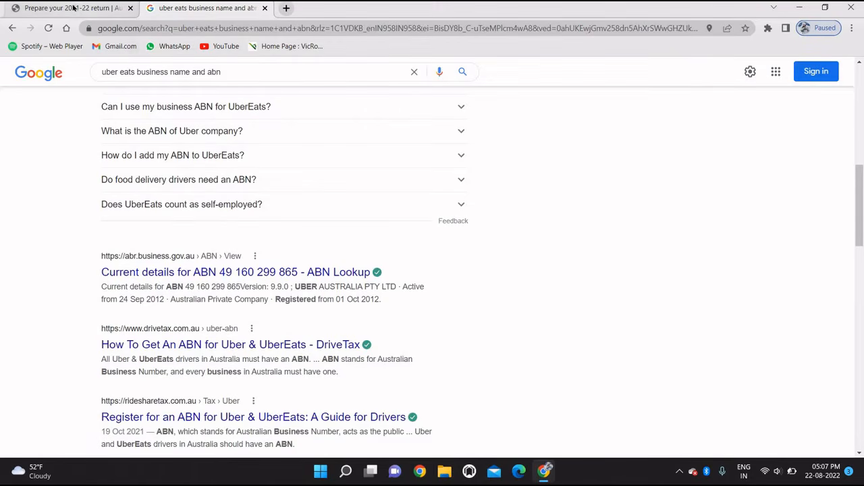
# Step: Enter Uber Australia's ABN and choose Labour hire as the payment type
pyautogui.click(74, 7)
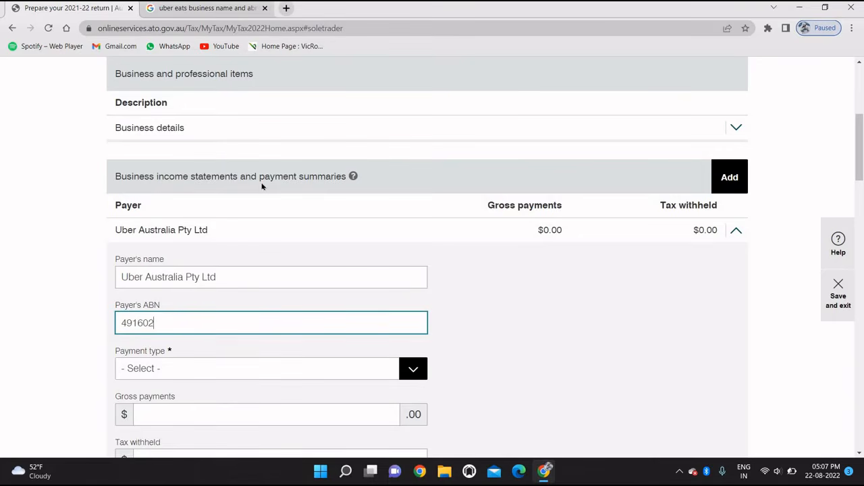
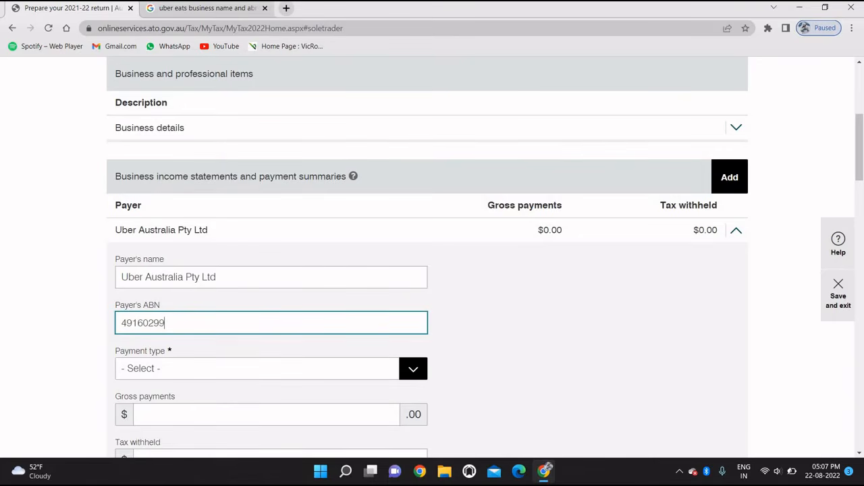
pyautogui.click(189, 8)
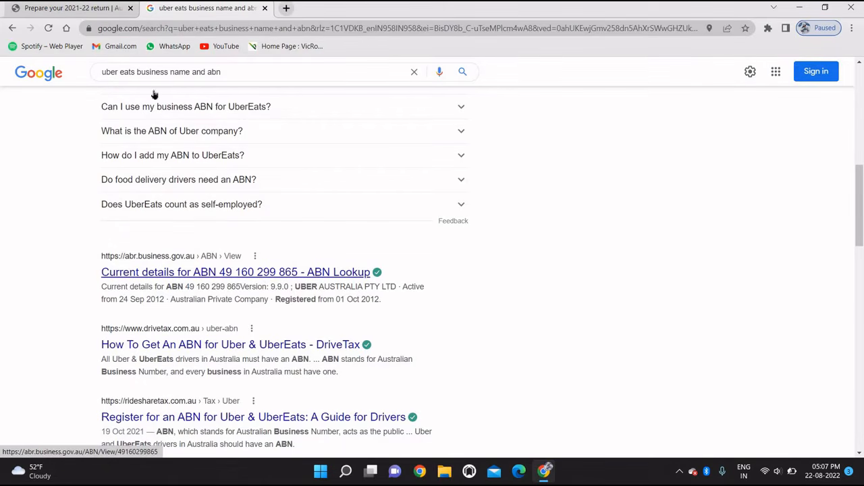
pyautogui.click(76, 8)
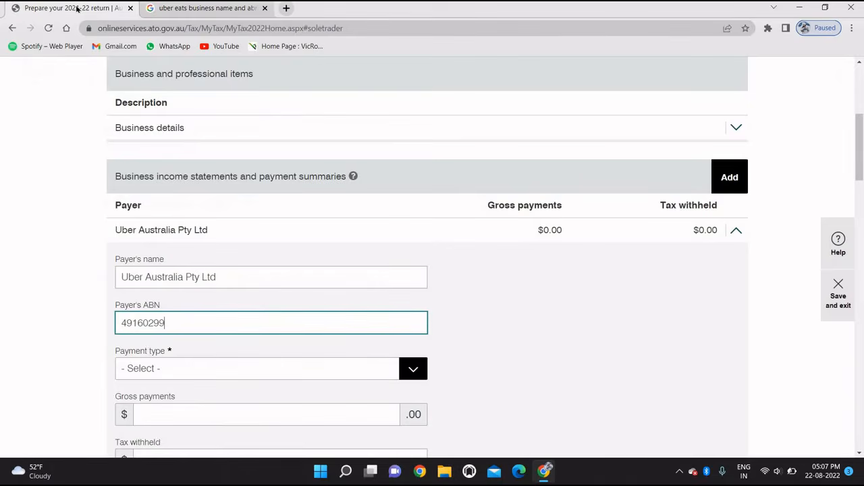
pyautogui.click(229, 372)
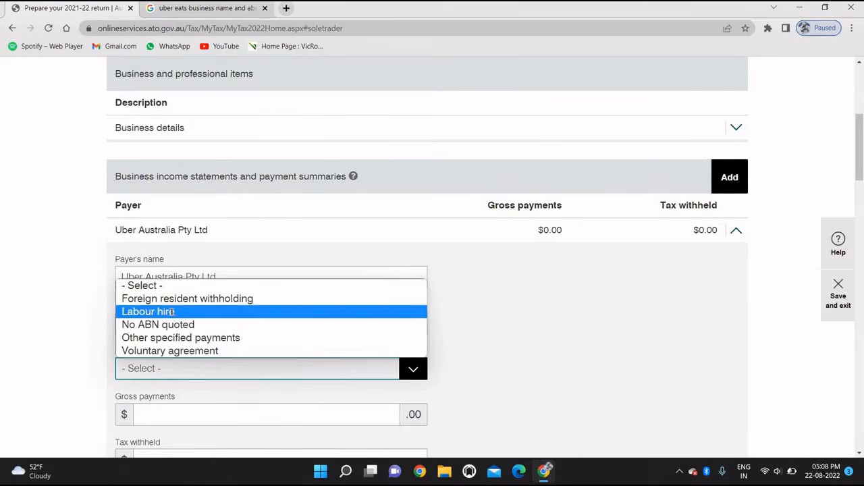
pyautogui.click(179, 312)
pyautogui.click(192, 317)
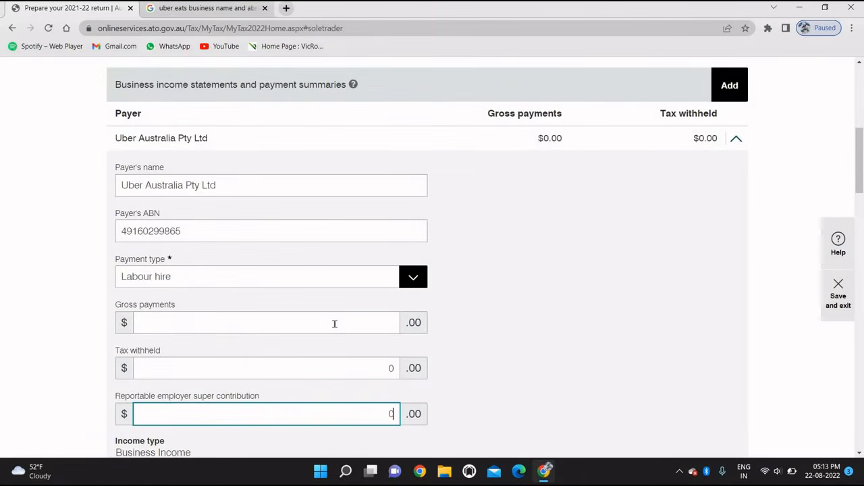
# Step: Enter $2,661 gross payments, mark it non-primary production, and save the entry
pyautogui.click(334, 323)
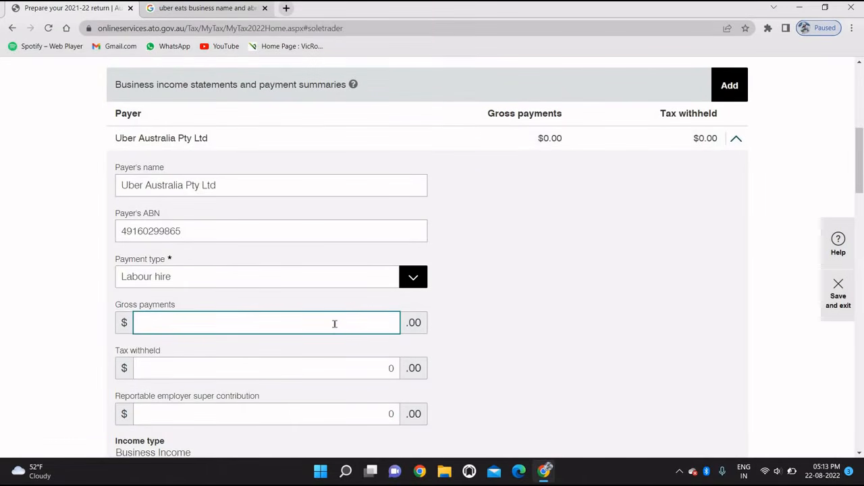
pyautogui.write('2661')
pyautogui.click(569, 312)
pyautogui.scroll(-2, 569, 313)
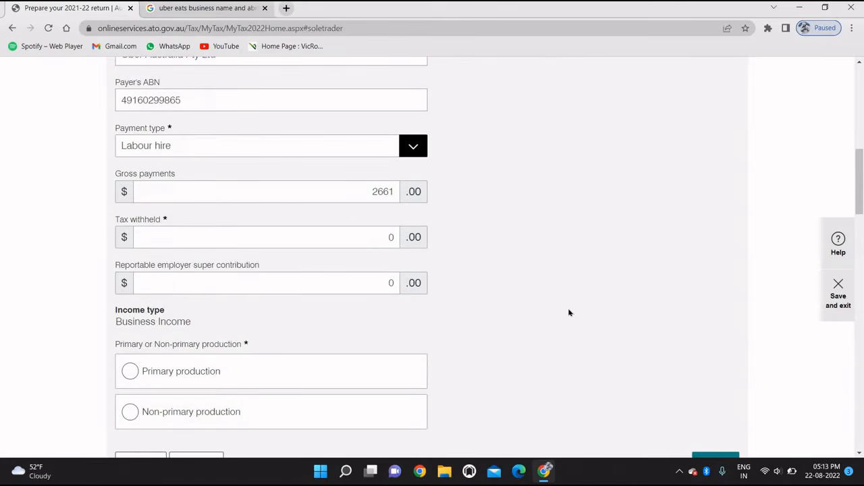
pyautogui.scroll(-1, 569, 313)
pyautogui.click(129, 343)
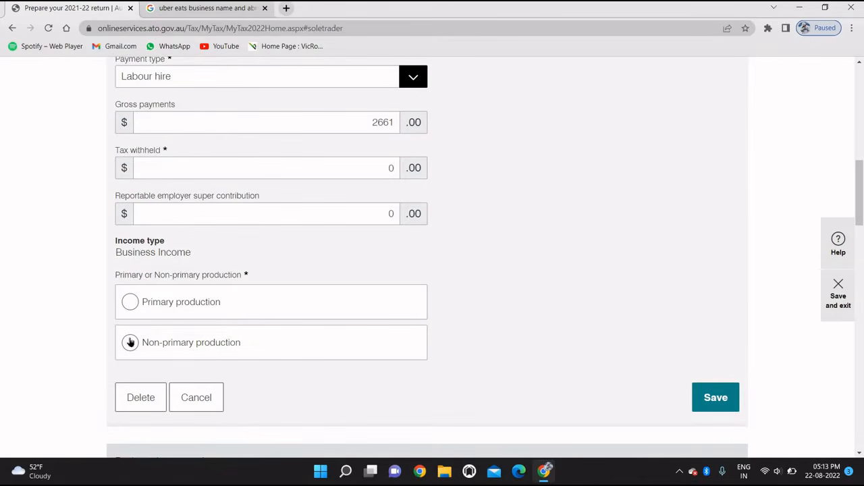
pyautogui.click(129, 342)
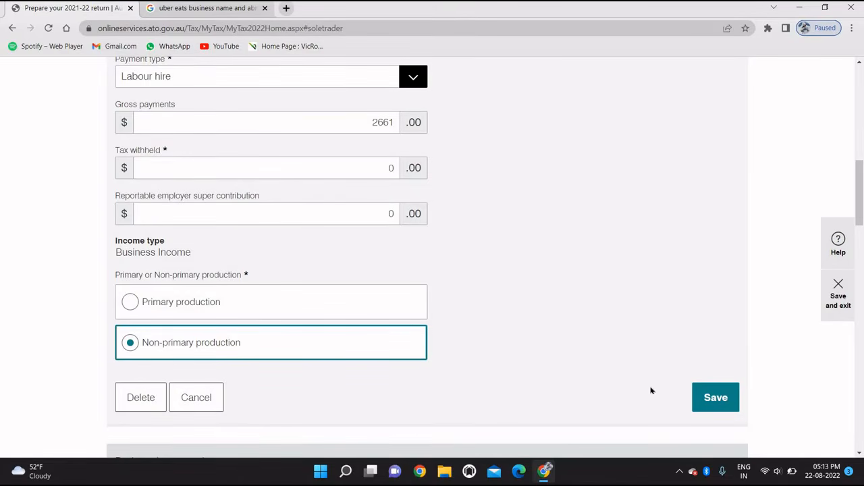
pyautogui.click(705, 397)
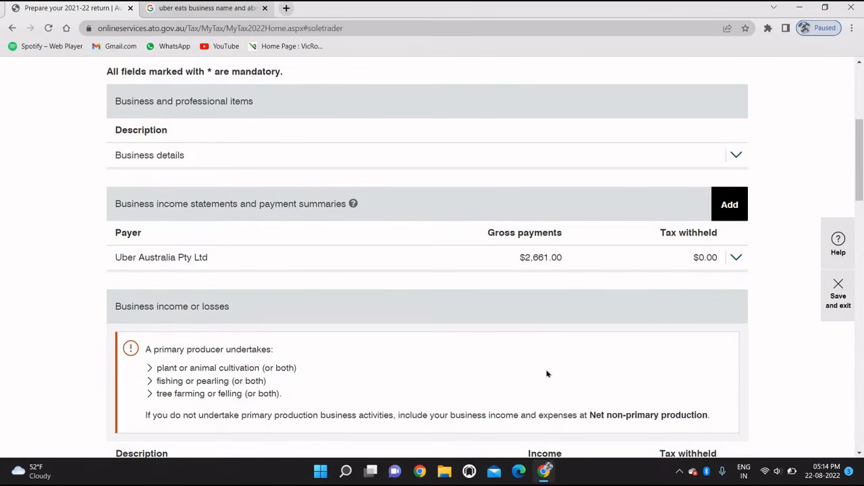
# Step: Start a second business income statement with payer Doordash and check Google for its ABN
pyautogui.click(724, 214)
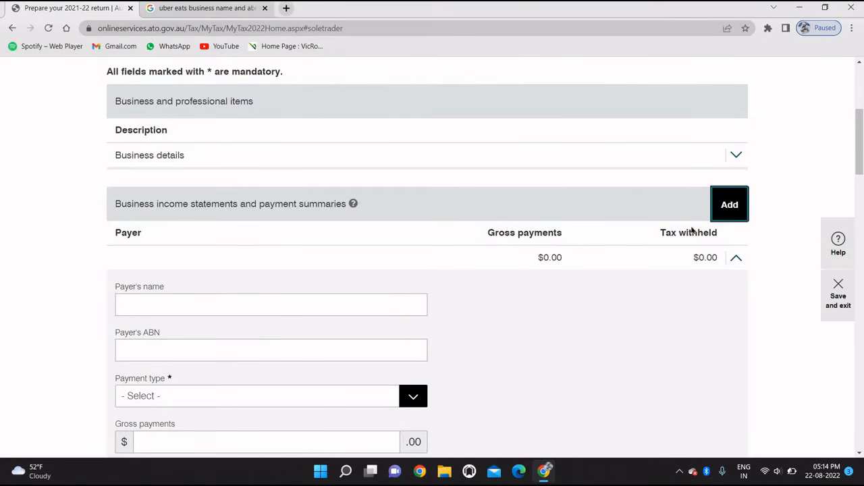
pyautogui.click(226, 311)
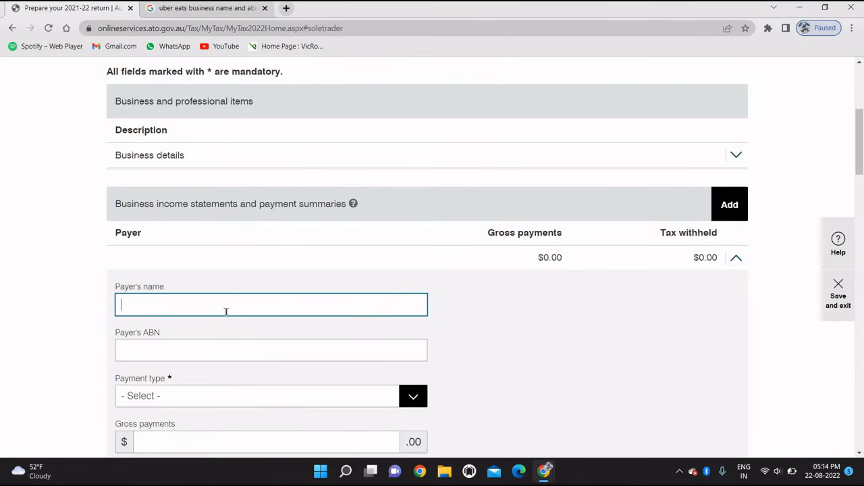
pyautogui.write('Doordash')
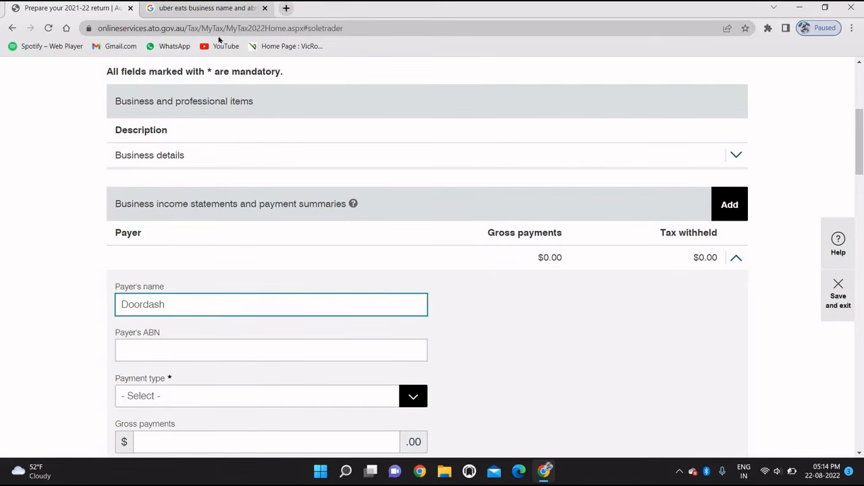
pyautogui.hotkey('ctrl', 'a')
pyautogui.click(222, 12)
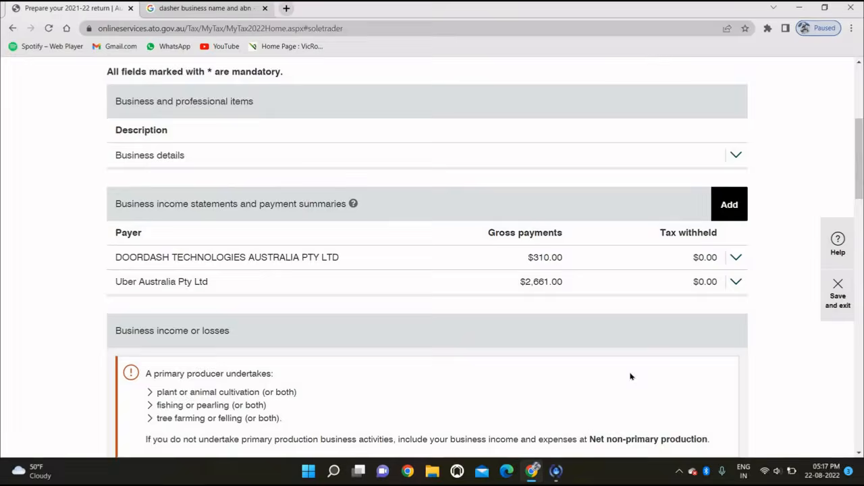
pyautogui.scroll(-1, 631, 376)
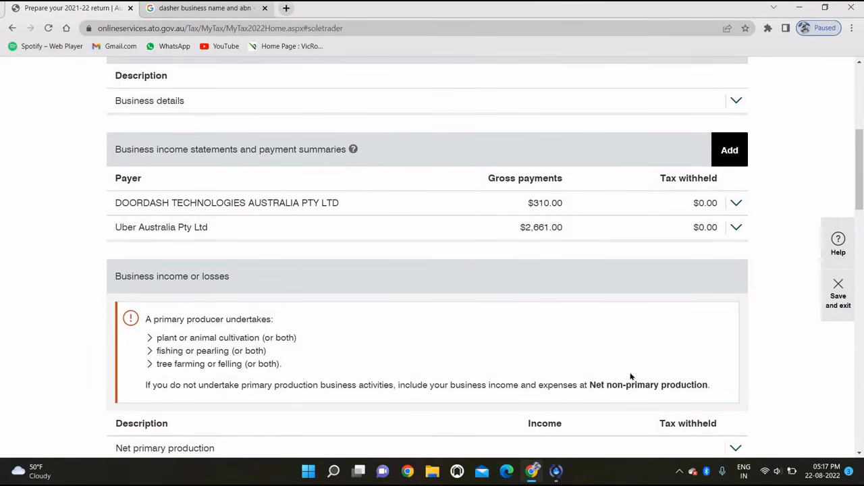
# Step: Review Other business and professional items and save them with every field left empty
pyautogui.scroll(-2, 630, 376)
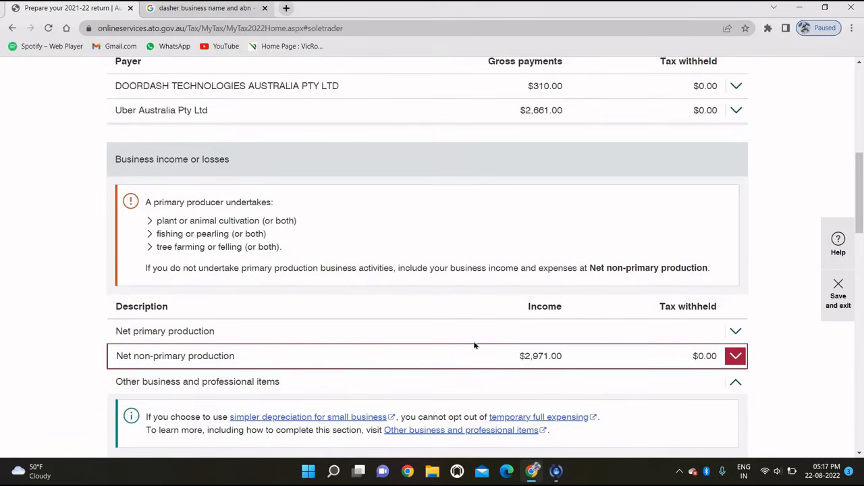
pyautogui.scroll(-3, 474, 346)
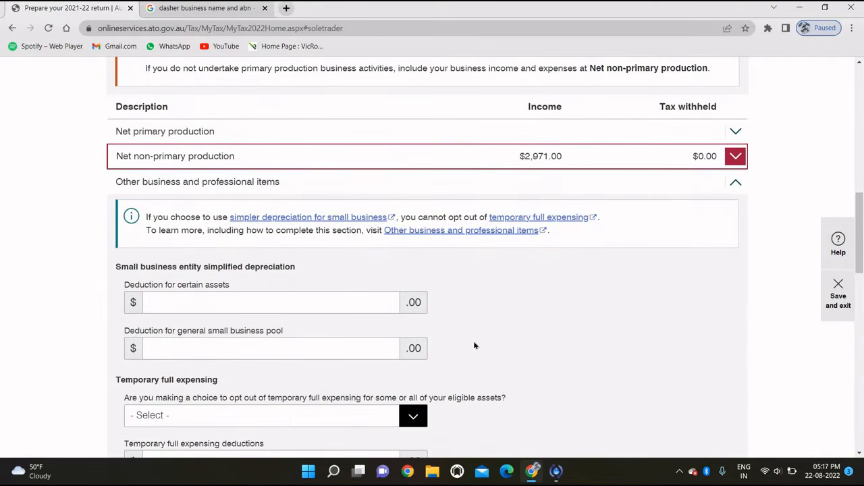
pyautogui.scroll(-1, 474, 345)
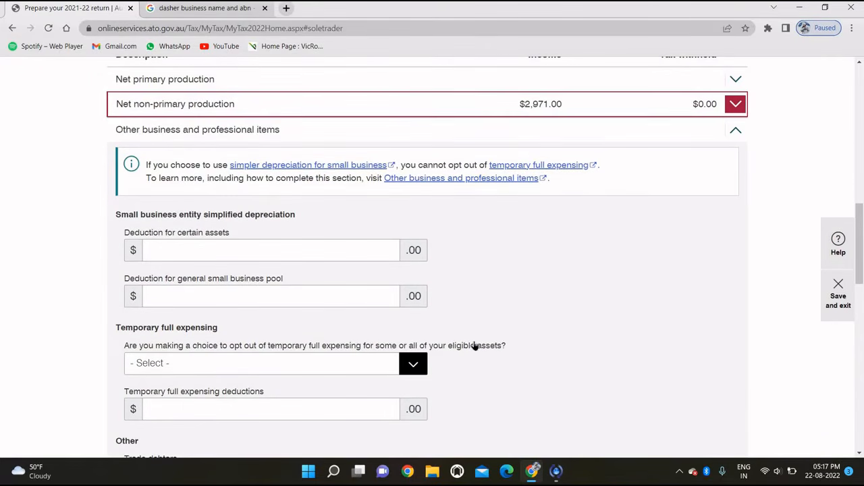
pyautogui.scroll(-1, 474, 345)
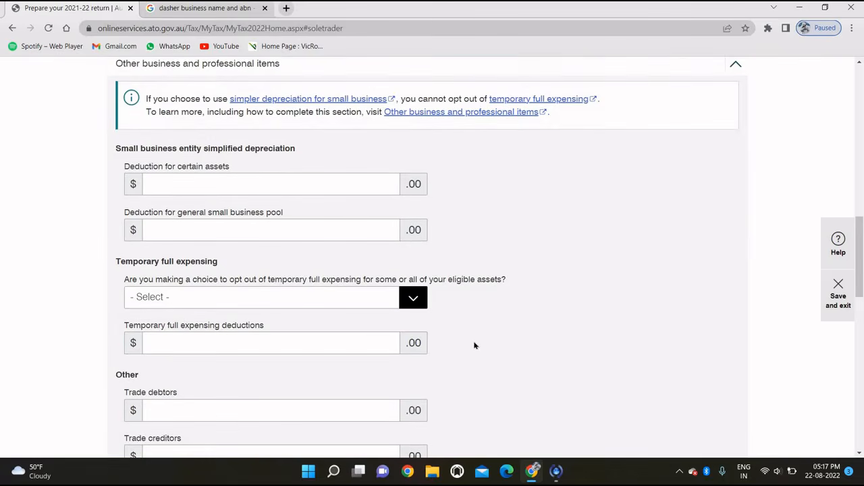
pyautogui.scroll(-1, 474, 346)
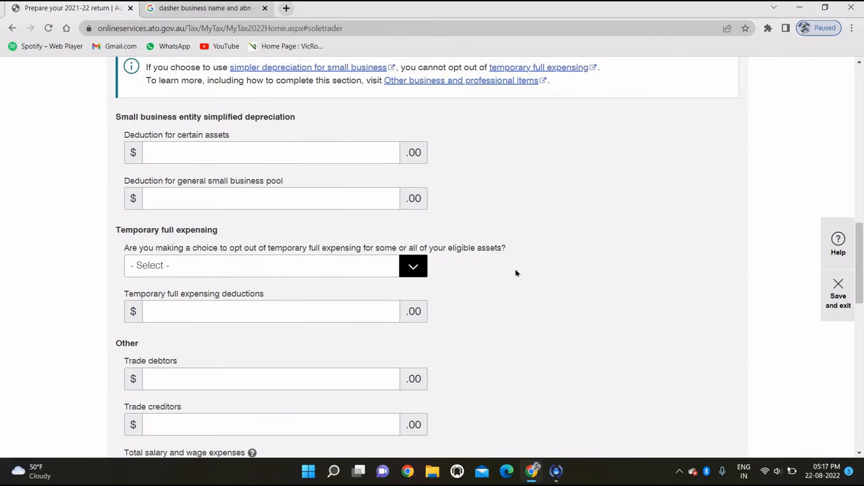
pyautogui.scroll(-3, 516, 273)
pyautogui.scroll(-3, 516, 272)
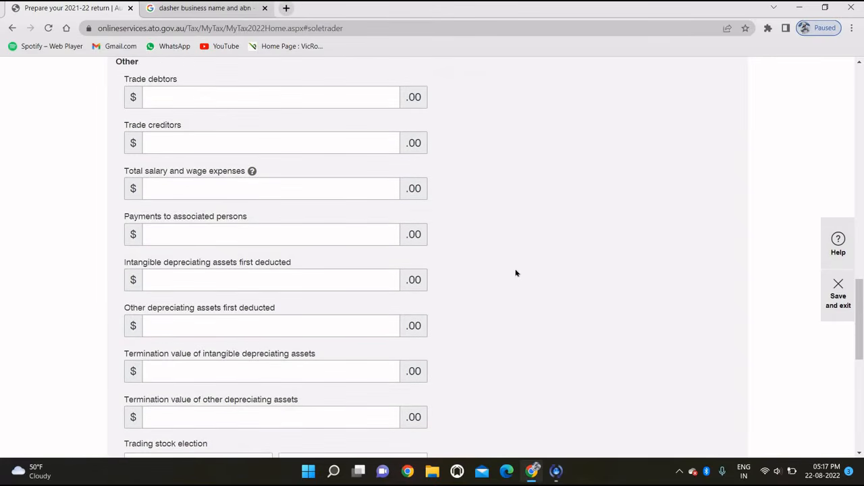
pyautogui.scroll(-3, 516, 273)
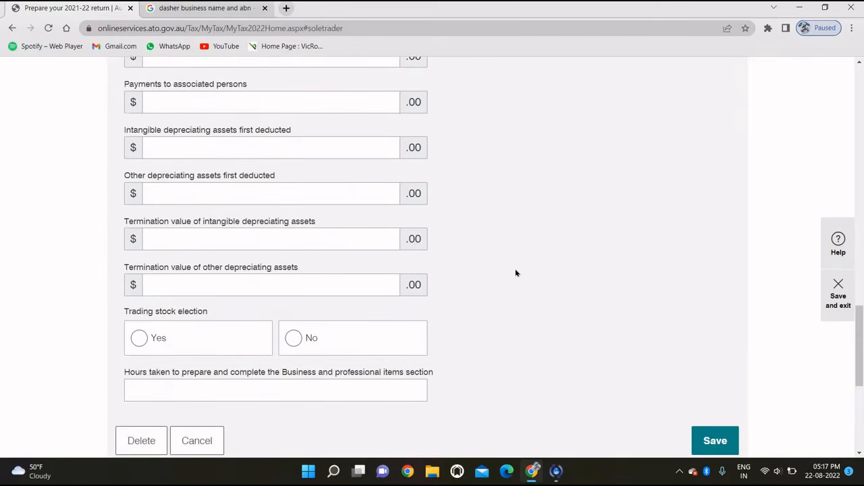
pyautogui.scroll(-1, 516, 272)
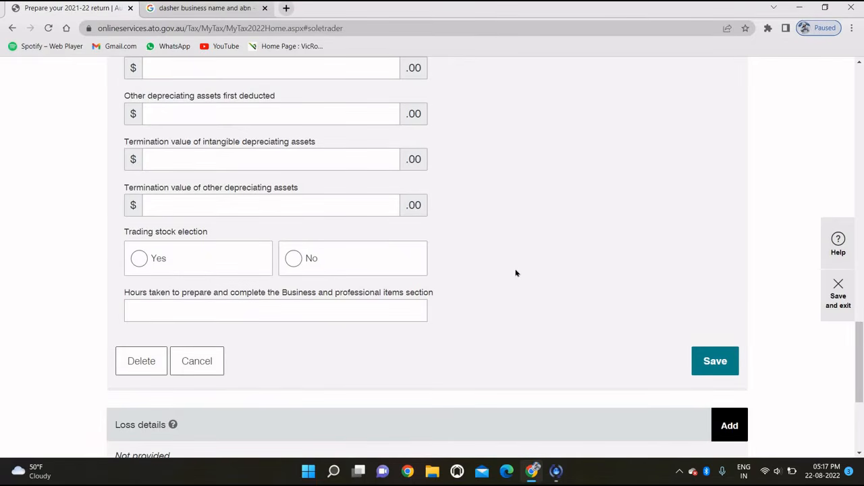
pyautogui.scroll(-2, 592, 293)
pyautogui.scroll(-1, 591, 293)
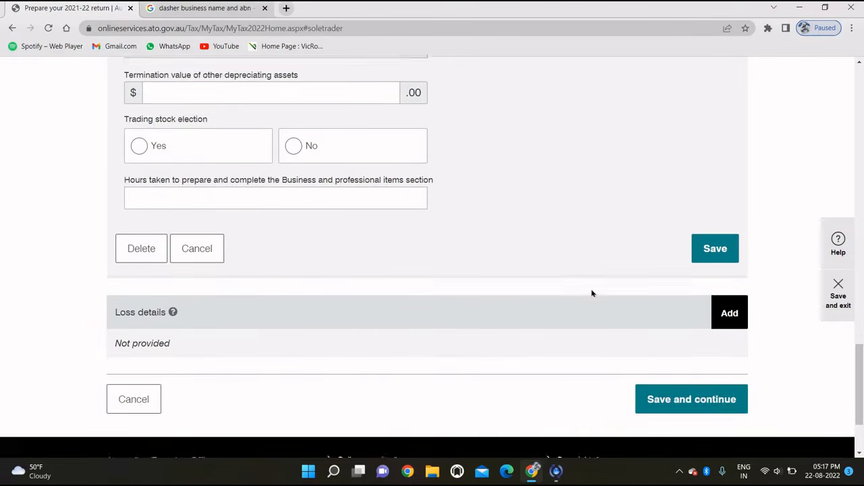
pyautogui.scroll(7, 592, 293)
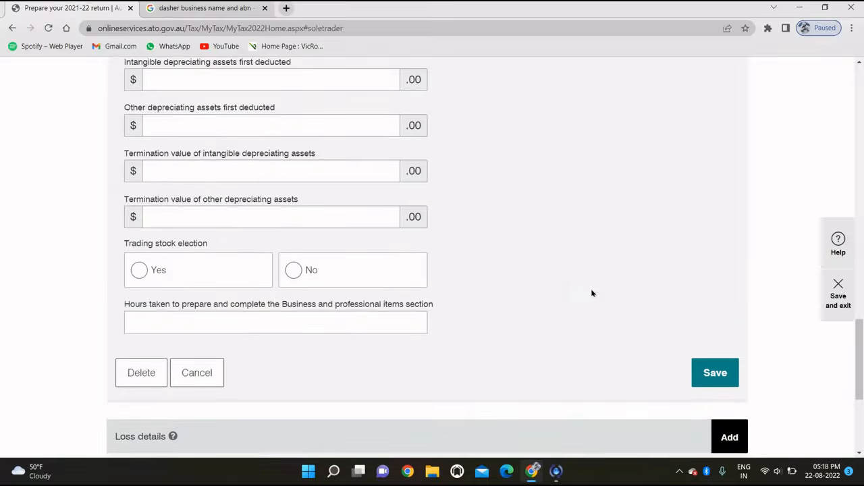
pyautogui.scroll(5, 591, 293)
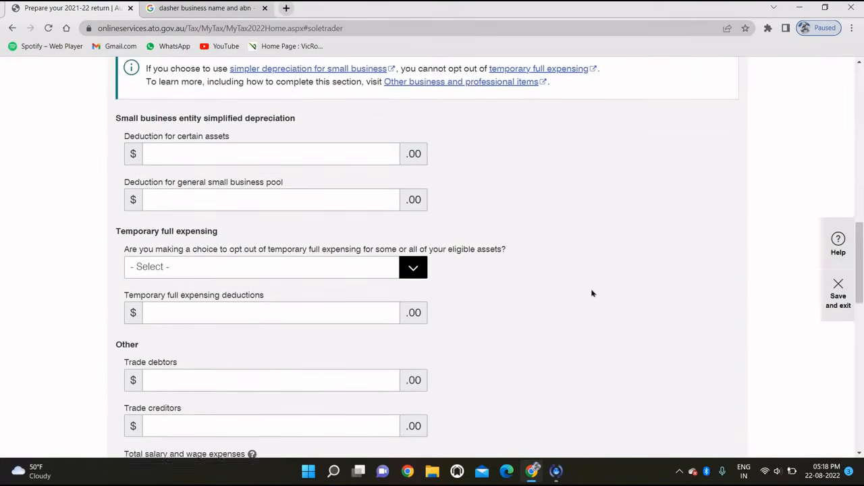
pyautogui.scroll(4, 591, 293)
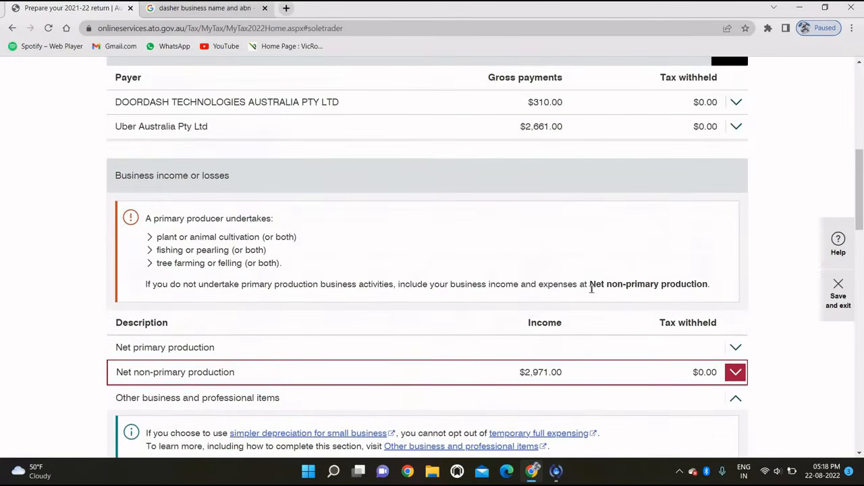
pyautogui.scroll(-5, 591, 293)
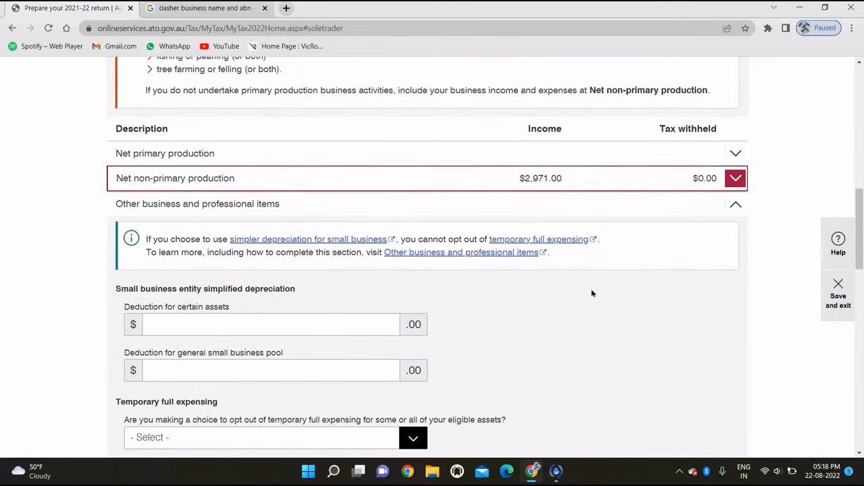
pyautogui.scroll(-1, 591, 293)
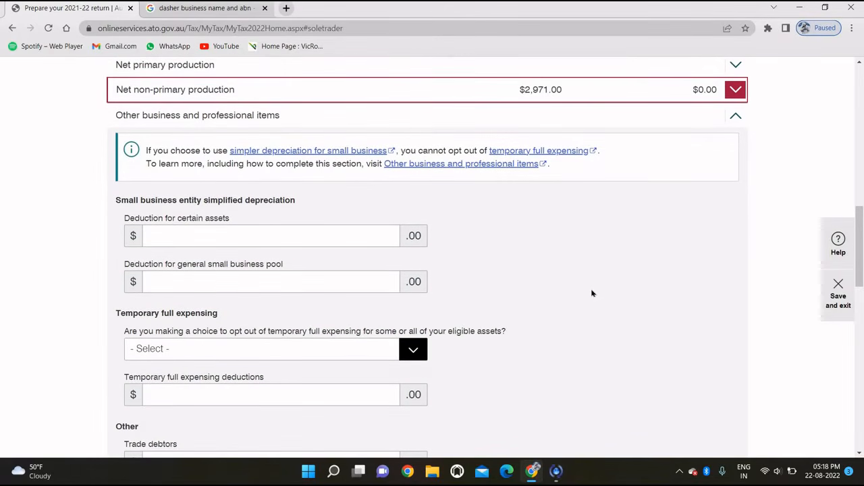
pyautogui.scroll(-2, 591, 293)
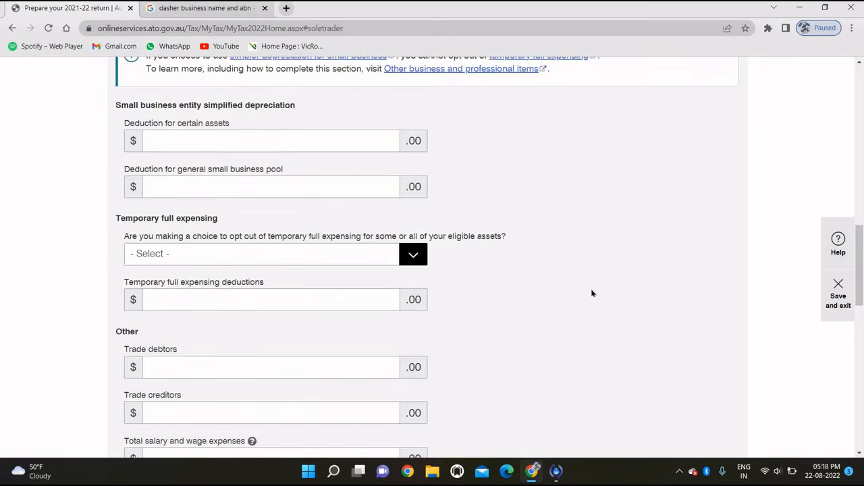
pyautogui.scroll(-4, 591, 293)
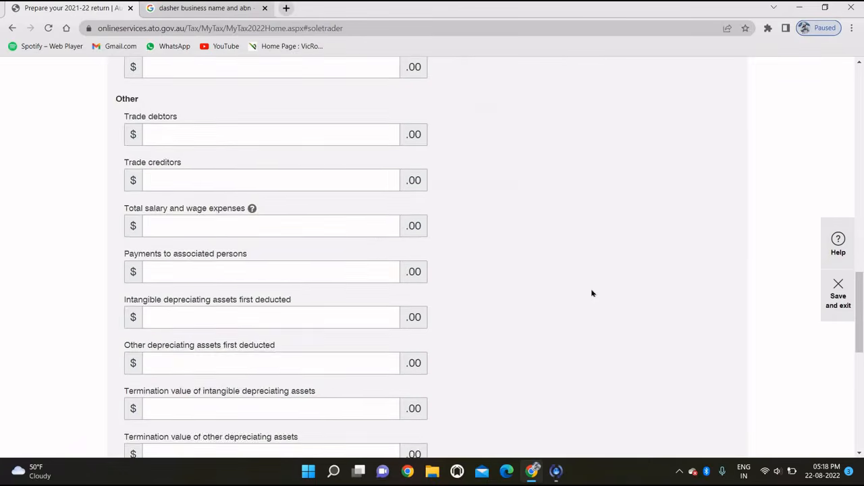
pyautogui.scroll(-1, 591, 293)
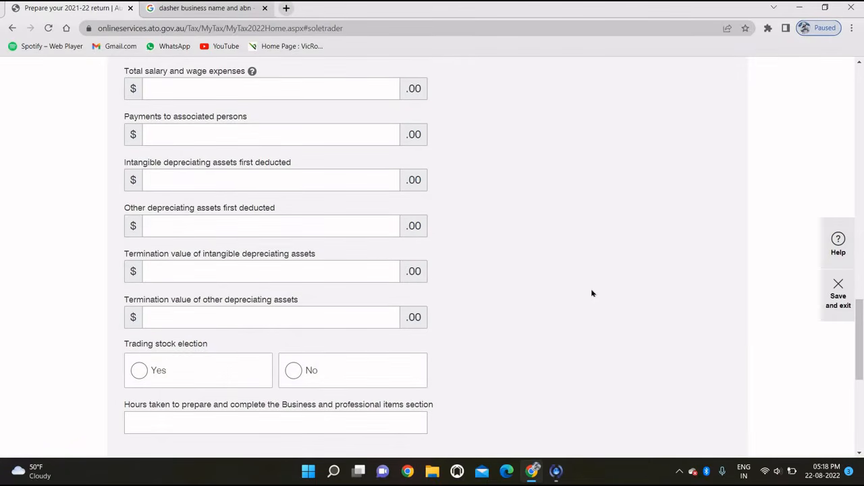
pyautogui.scroll(-2, 592, 293)
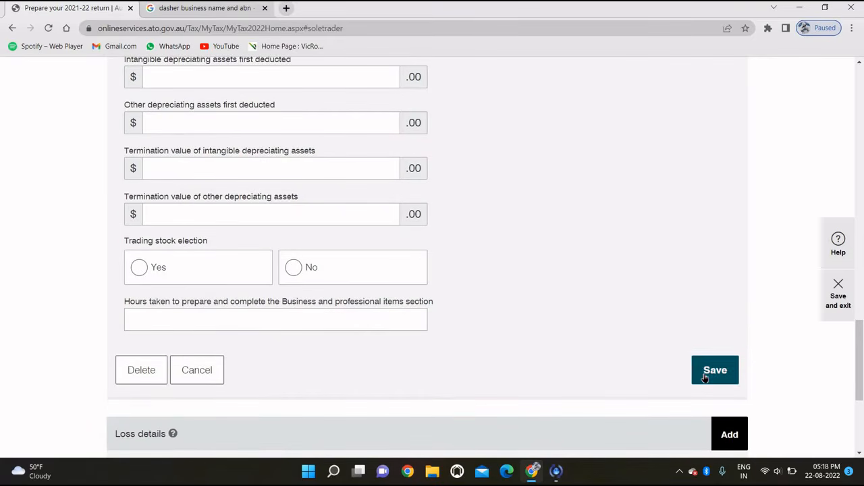
pyautogui.click(715, 370)
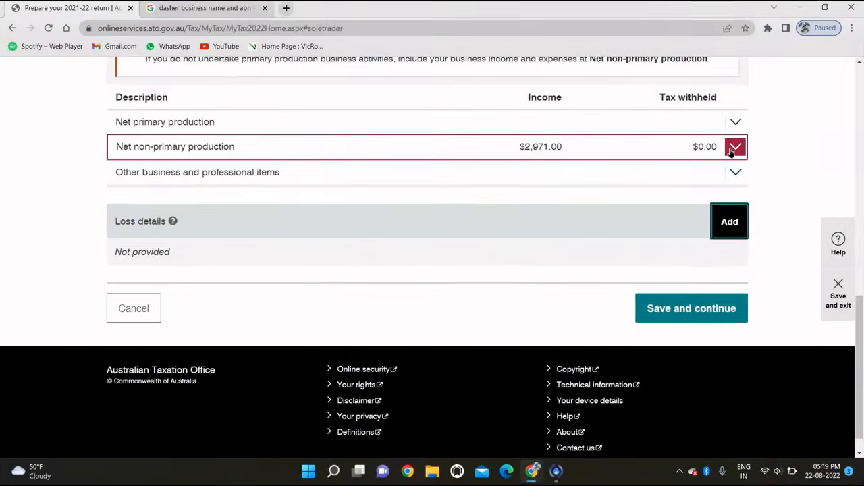
# Step: Expand the Net non-primary production details and enter $750 rent expenses
pyautogui.click(734, 148)
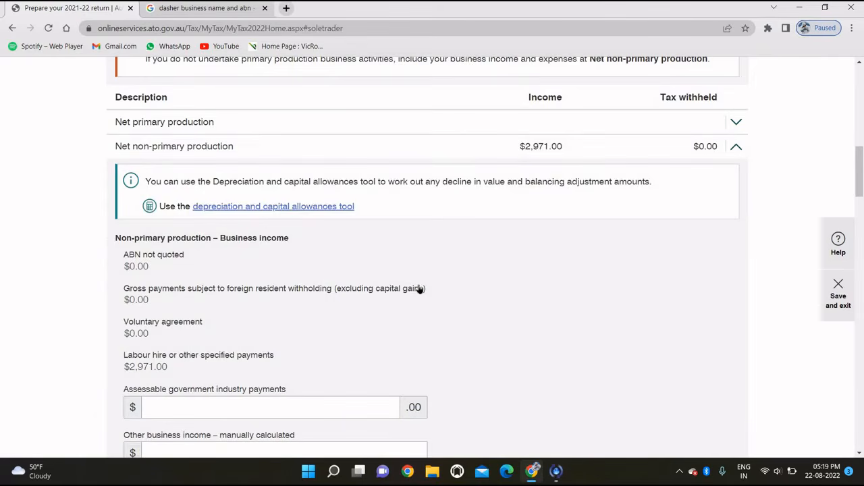
pyautogui.scroll(-4, 419, 288)
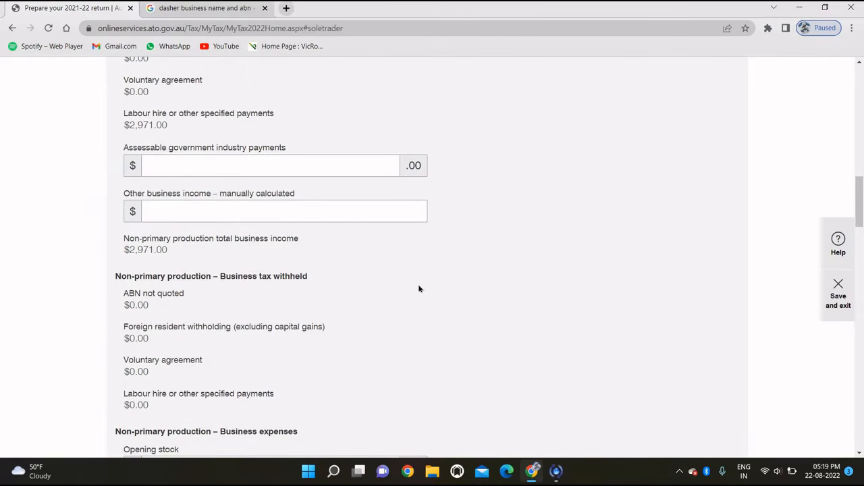
pyautogui.scroll(-3, 419, 288)
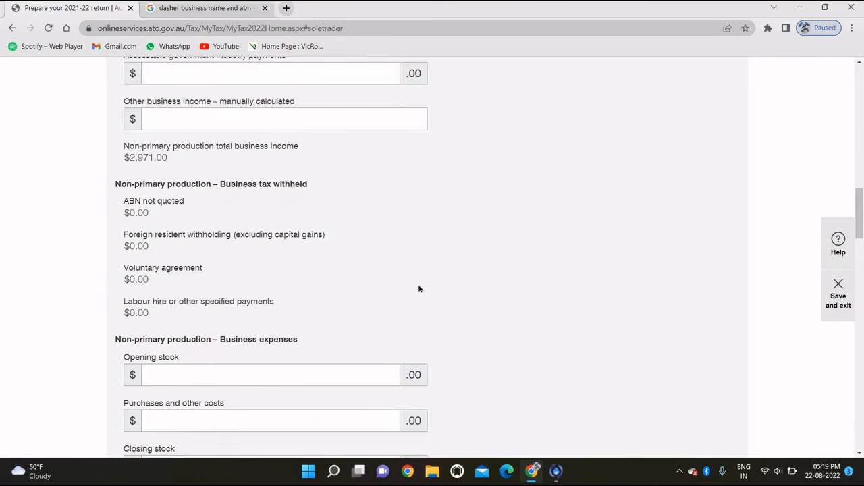
pyautogui.scroll(4, 418, 289)
pyautogui.scroll(6, 419, 289)
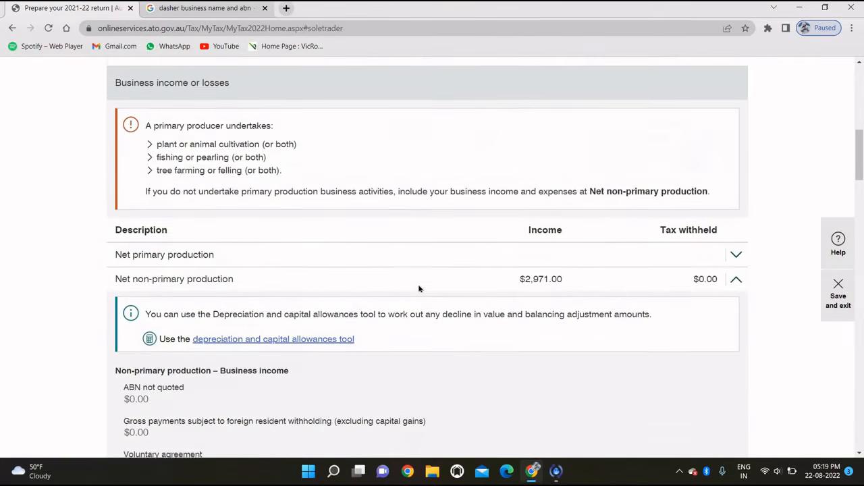
pyautogui.scroll(-6, 419, 289)
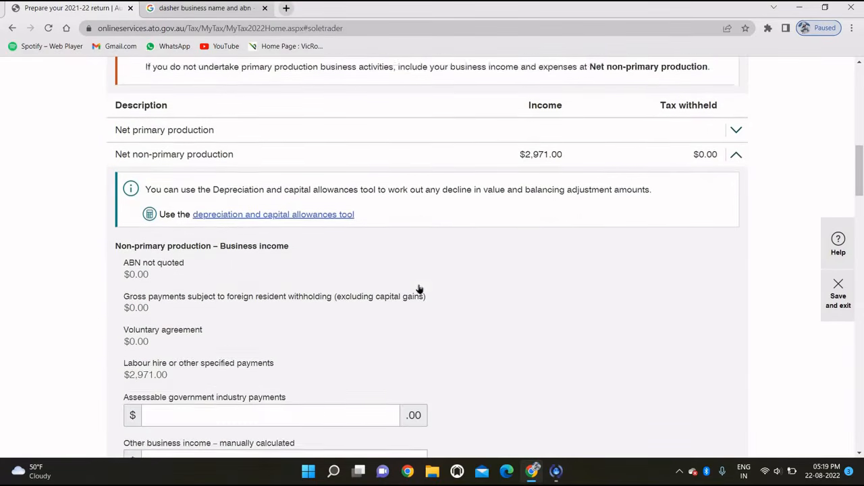
pyautogui.scroll(-1, 419, 289)
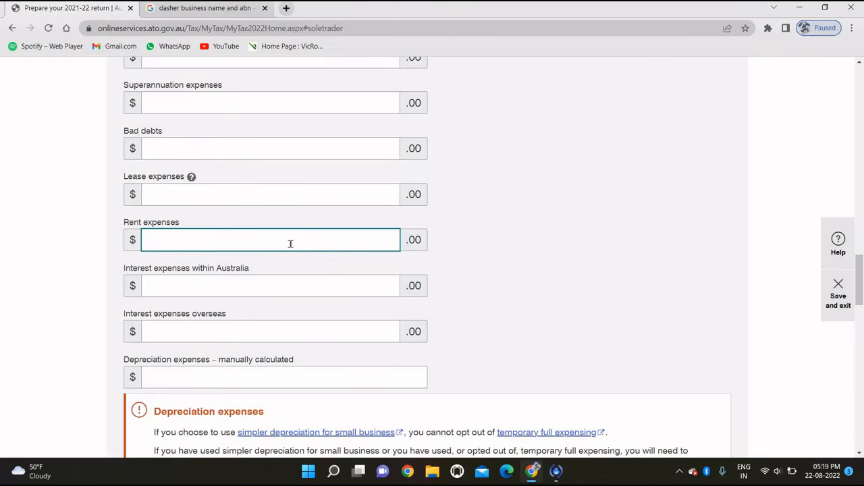
pyautogui.write('750')
pyautogui.scroll(-1, 291, 308)
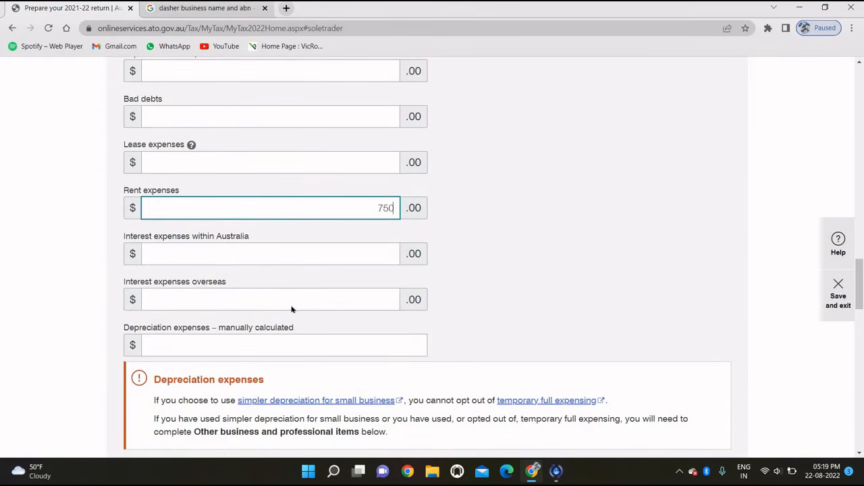
pyautogui.scroll(1, 291, 305)
pyautogui.scroll(-2, 292, 305)
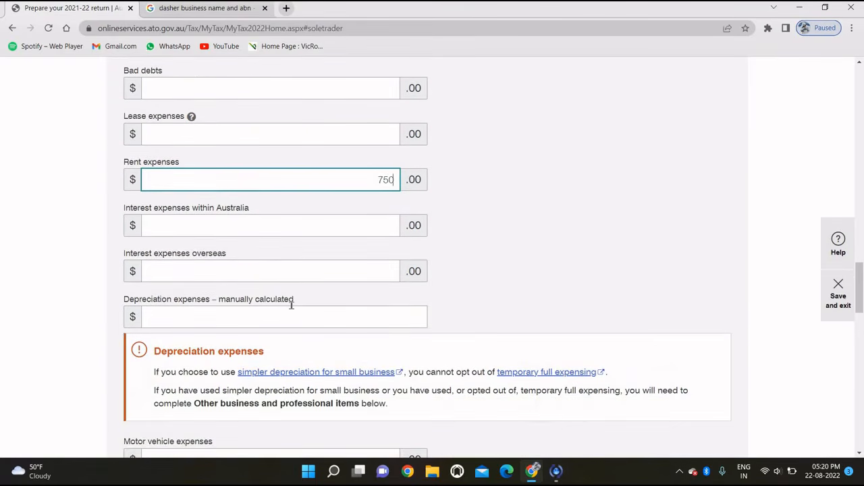
pyautogui.scroll(-4, 379, 306)
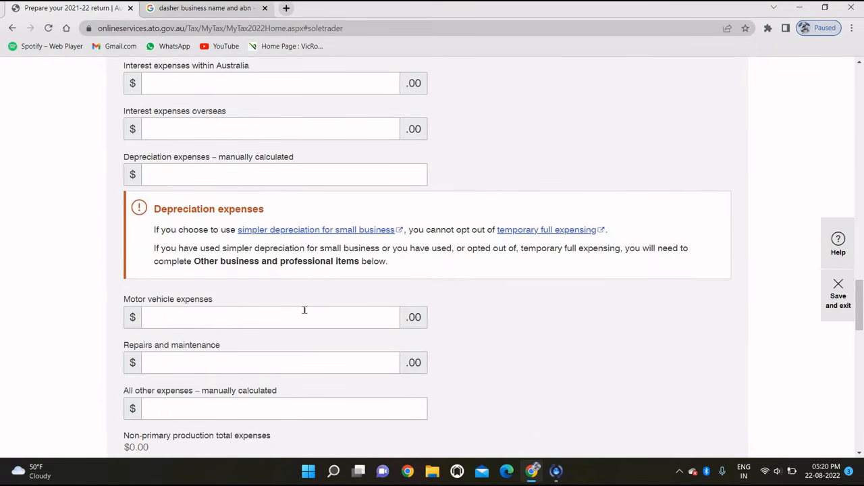
pyautogui.scroll(-1, 304, 309)
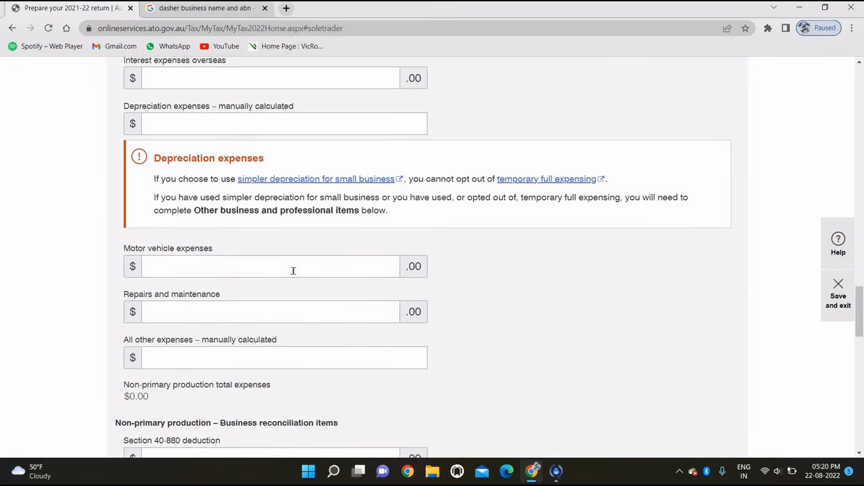
pyautogui.scroll(3, 293, 271)
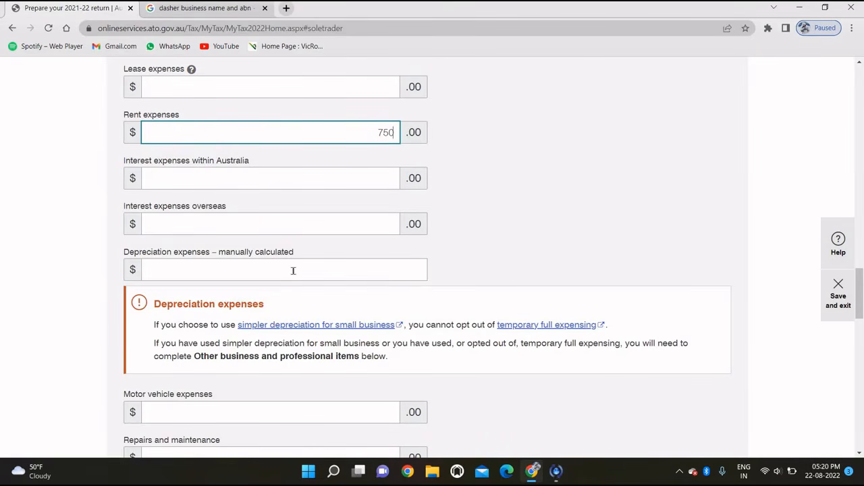
pyautogui.scroll(-1, 293, 271)
pyautogui.scroll(-3, 293, 271)
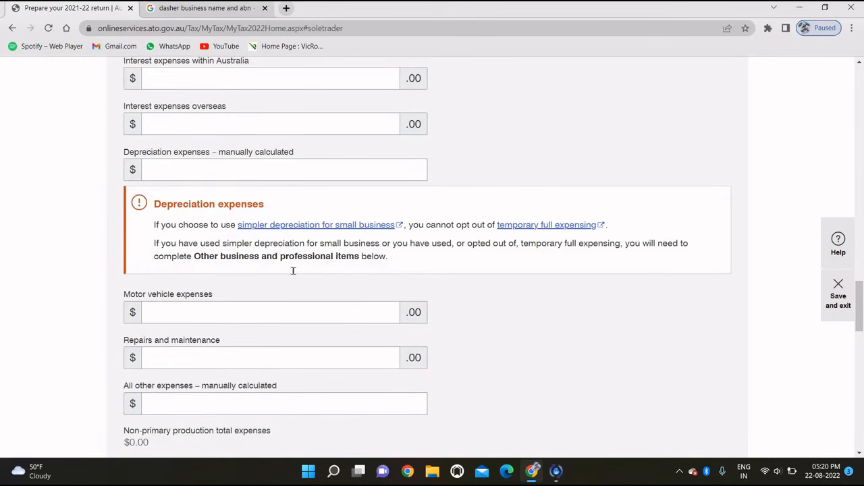
pyautogui.scroll(-2, 293, 270)
# Step: Claim $100 motor vehicle expenses by the cents per kilometre method and $50 repairs
pyautogui.click(264, 275)
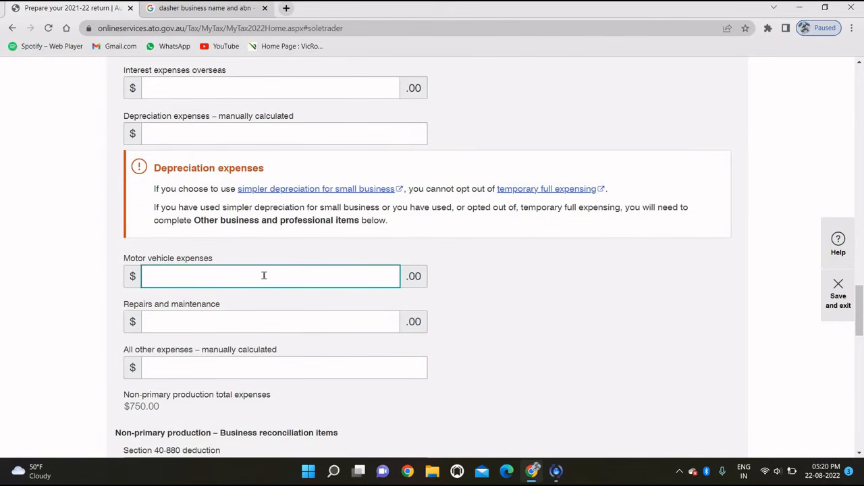
pyautogui.write('100')
pyautogui.click(474, 321)
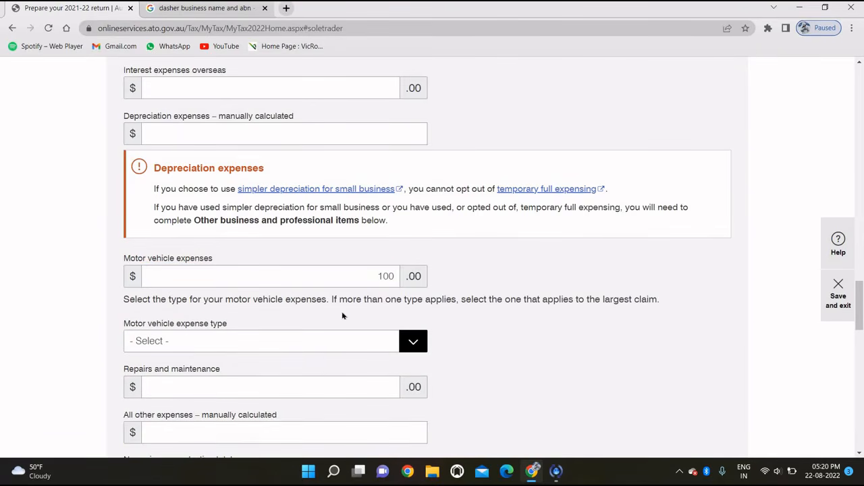
pyautogui.click(322, 345)
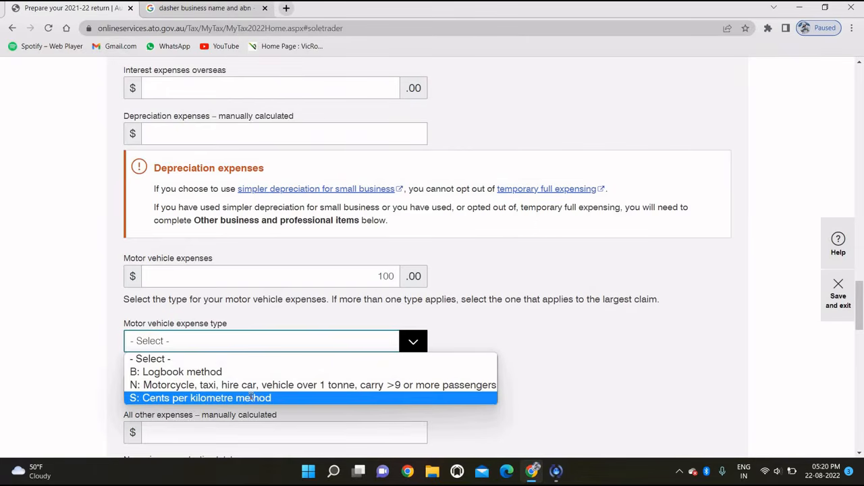
pyautogui.click(251, 398)
pyautogui.scroll(-1, 503, 325)
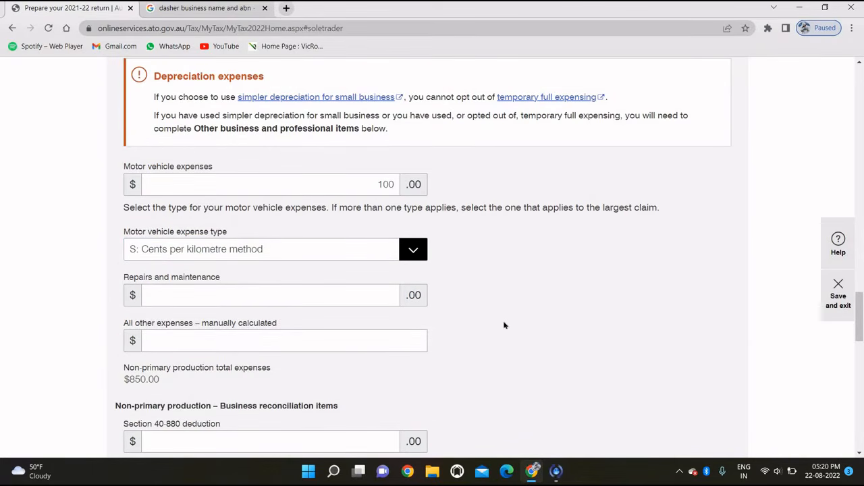
pyautogui.click(342, 292)
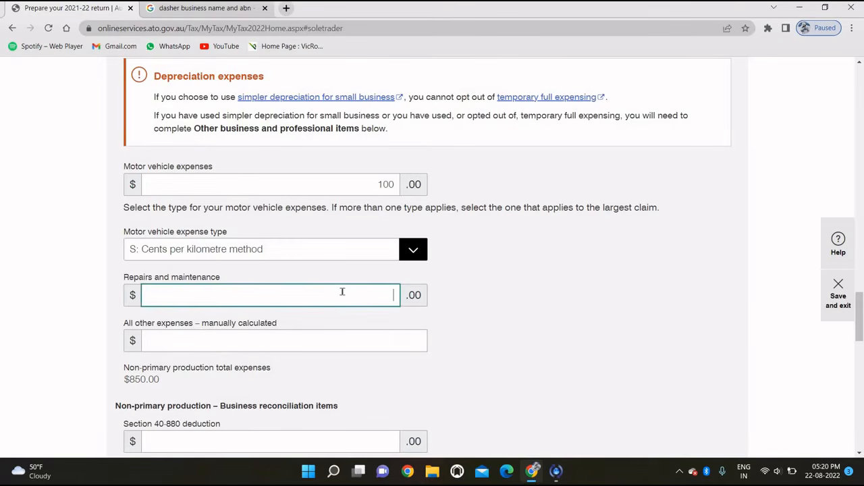
pyautogui.click(518, 329)
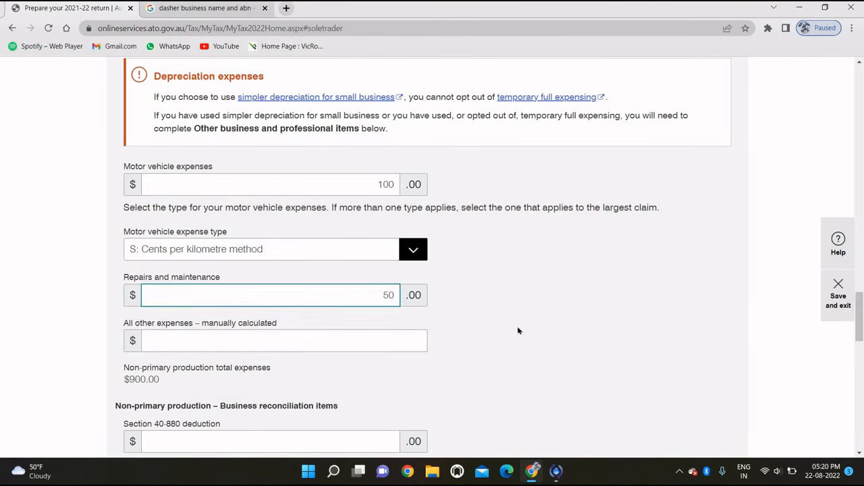
pyautogui.scroll(-1, 518, 330)
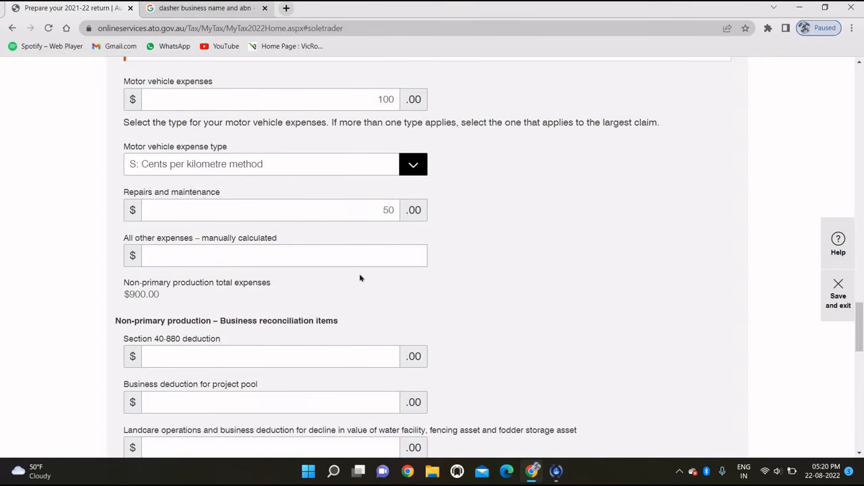
pyautogui.scroll(-3, 360, 278)
pyautogui.scroll(-4, 360, 277)
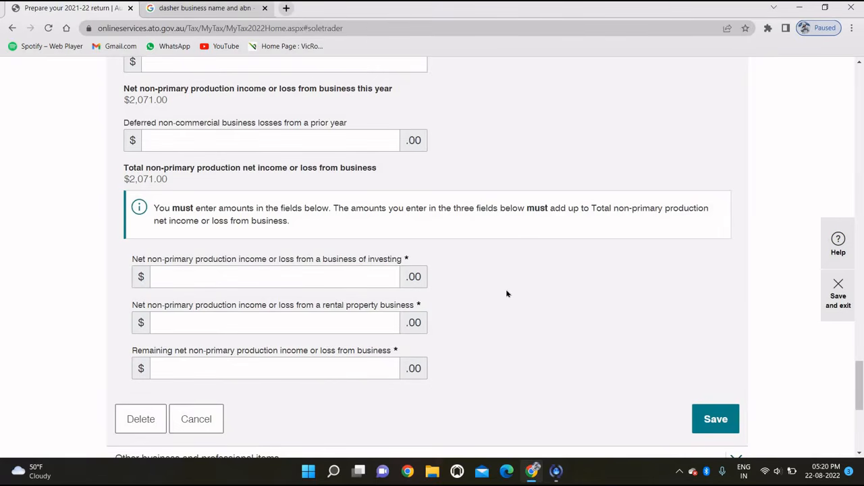
# Step: Enter $0 for the investing and rental property shares of net business income
pyautogui.scroll(-1, 507, 294)
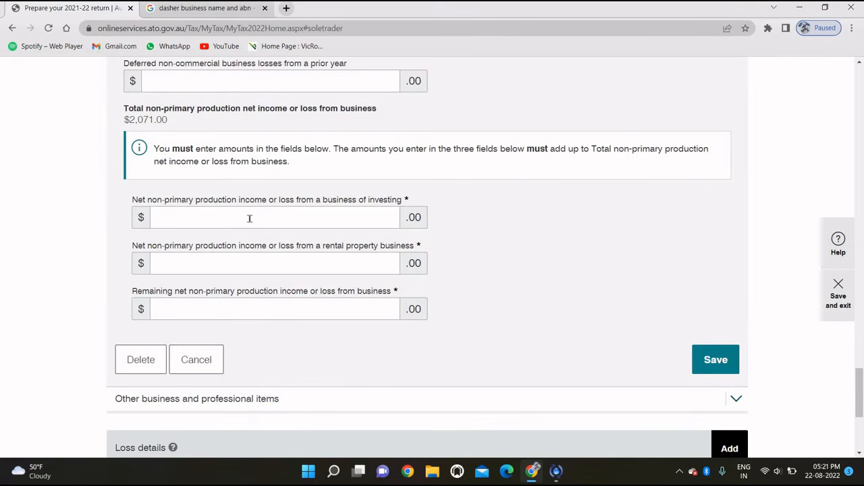
pyautogui.click(249, 218)
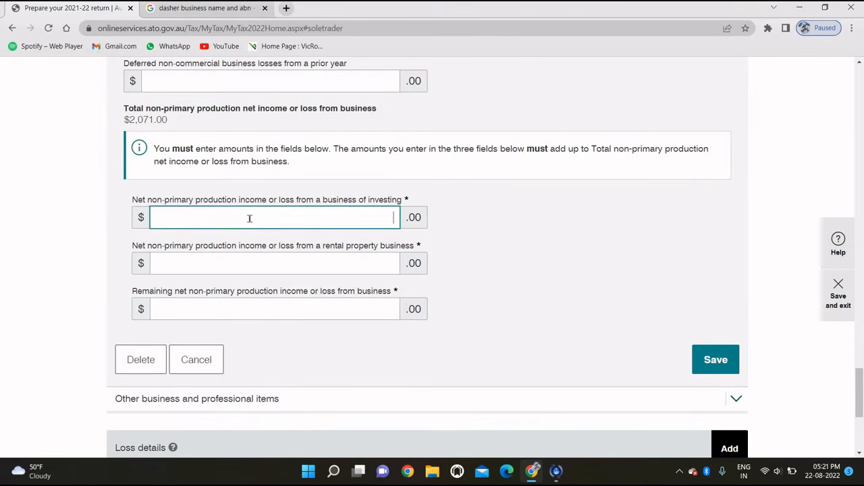
pyautogui.click(264, 259)
pyautogui.write('0')
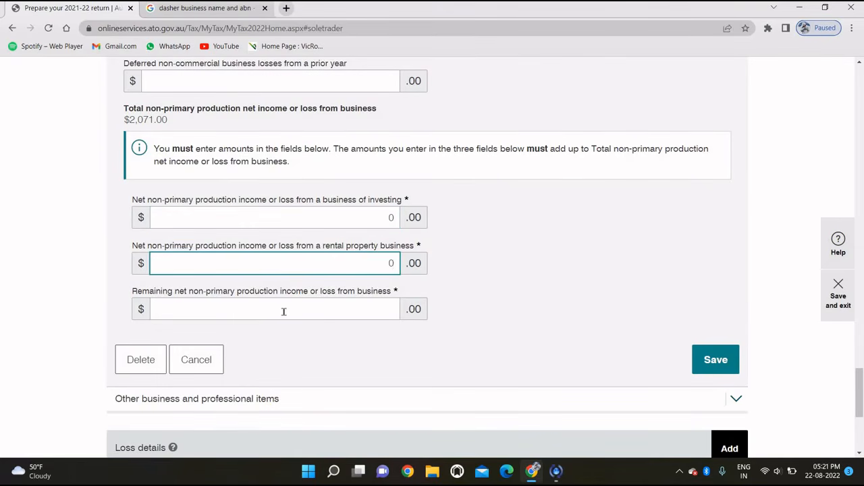
pyautogui.click(284, 311)
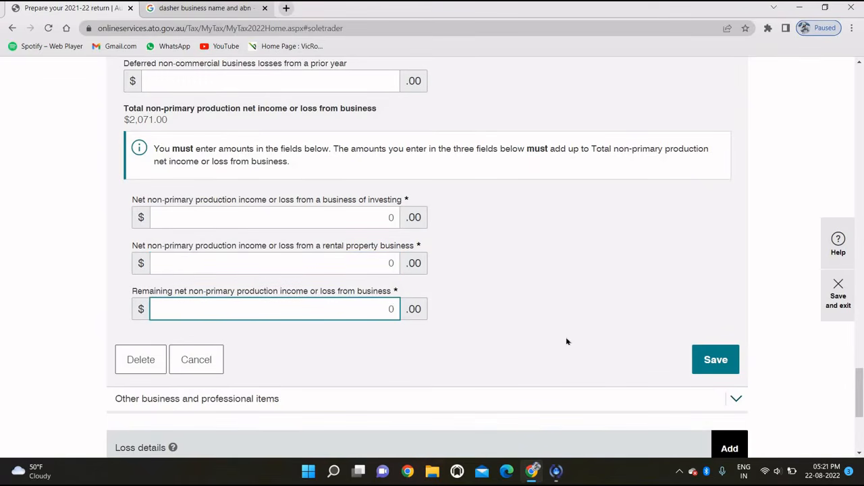
pyautogui.click(697, 365)
# Step: Fix the save error by entering $2,071 as the remaining net business income
pyautogui.scroll(-3, 690, 360)
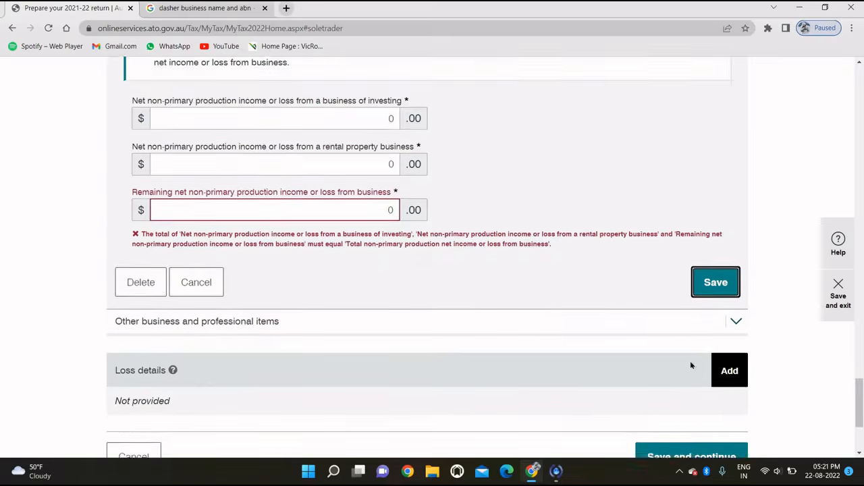
pyautogui.scroll(4, 519, 334)
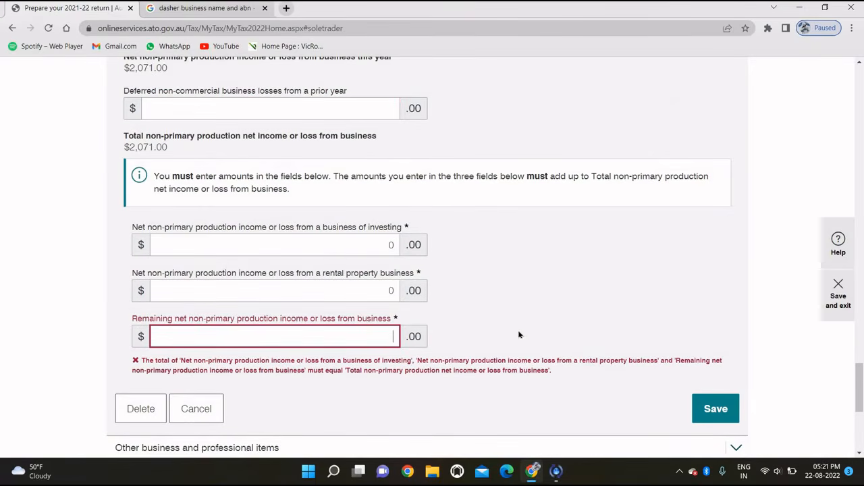
pyautogui.scroll(1, 519, 334)
pyautogui.scroll(-1, 519, 335)
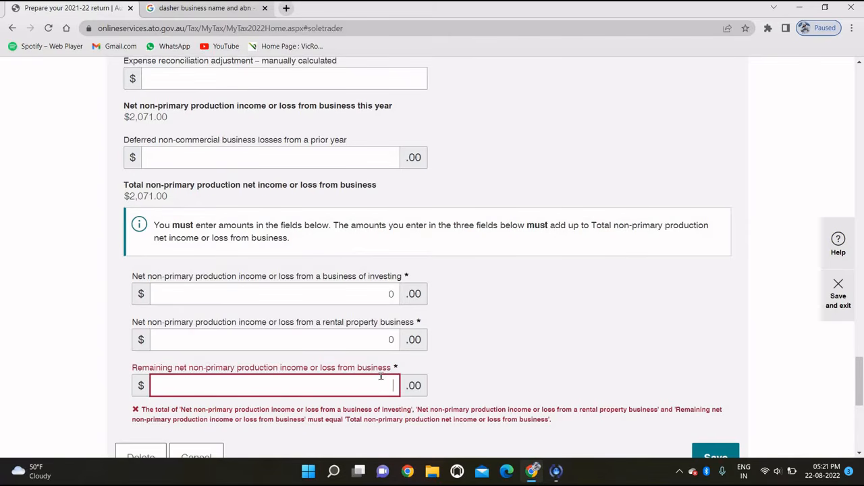
pyautogui.write('2071')
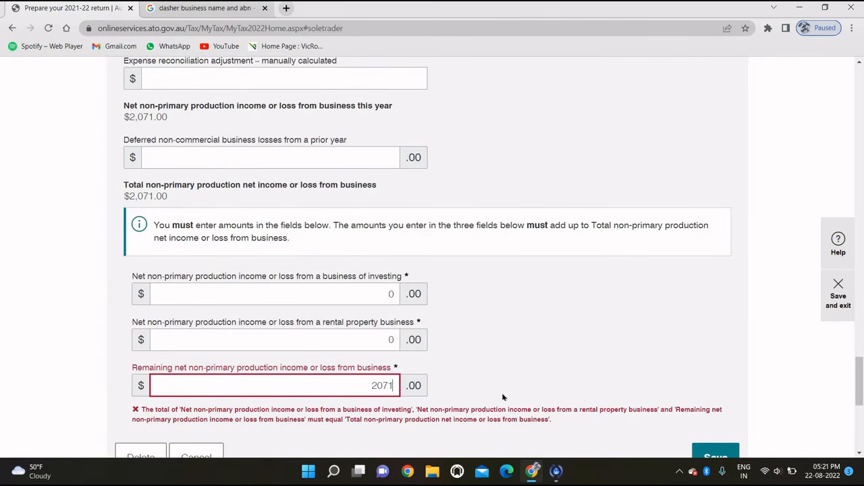
pyautogui.scroll(-2, 502, 397)
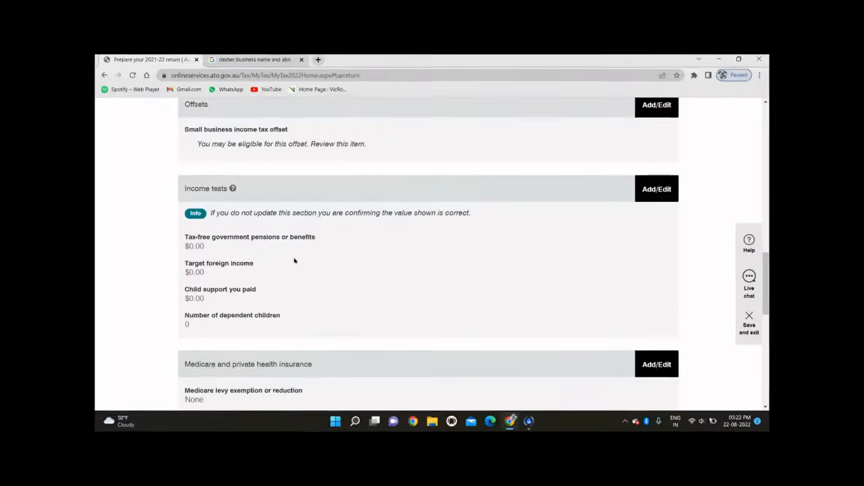
# Step: Go to the Medicare and private health insurance section and claim a Medicare levy exemption
pyautogui.scroll(-2, 258, 264)
pyautogui.scroll(-1, 608, 236)
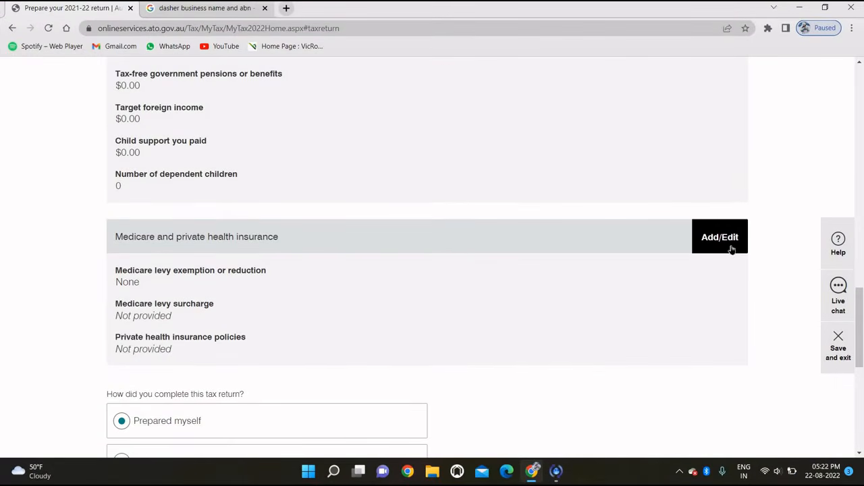
pyautogui.click(732, 247)
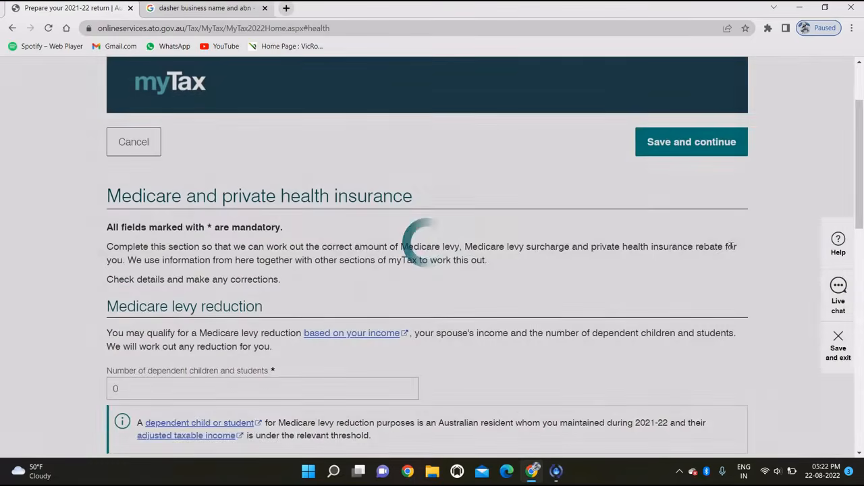
pyautogui.scroll(-1, 374, 285)
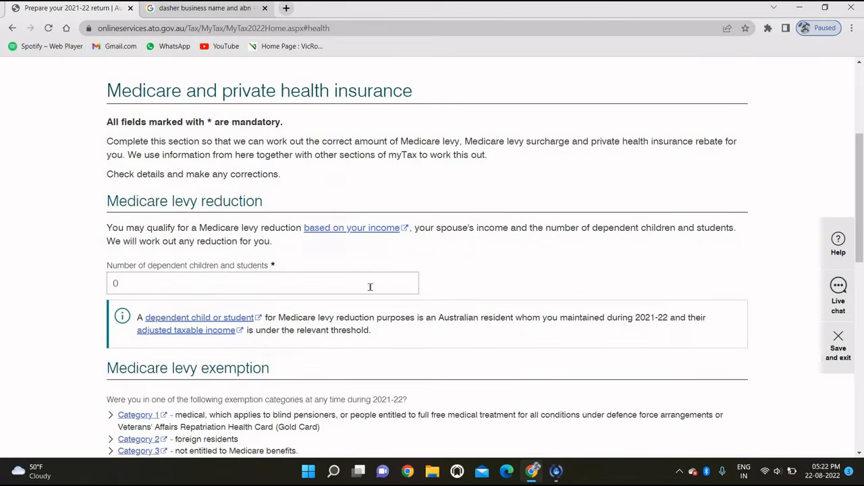
pyautogui.scroll(-1, 374, 285)
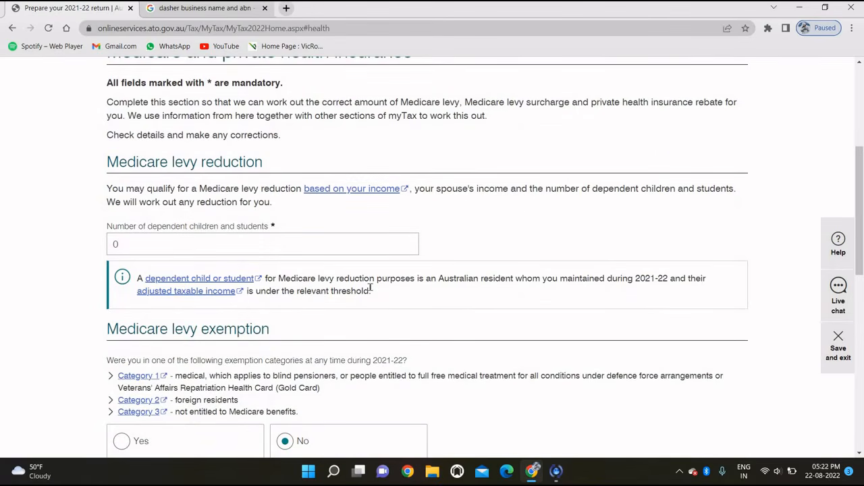
pyautogui.scroll(-2, 370, 287)
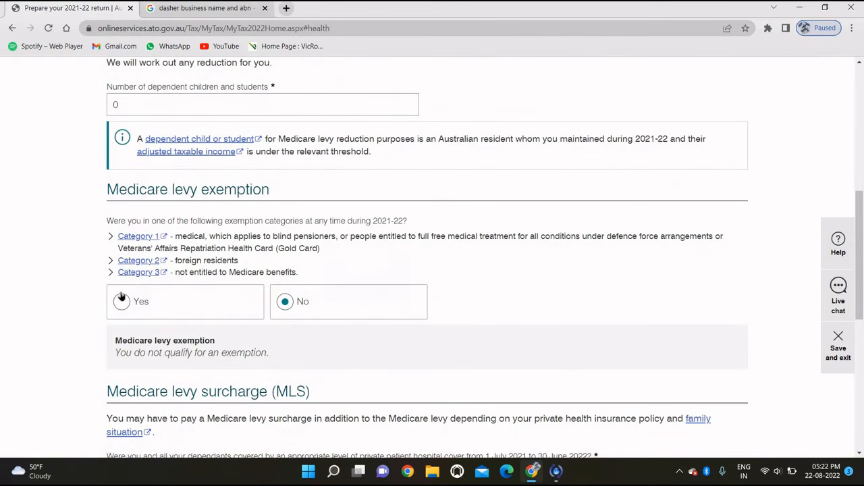
pyautogui.click(156, 297)
pyautogui.scroll(-2, 229, 285)
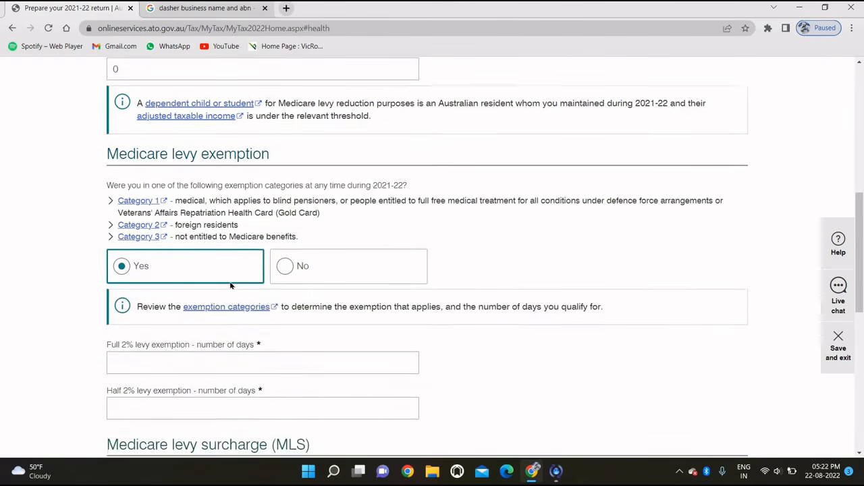
# Step: Enter 45 full and 0 half 2% levy exemption days, and answer No to temporary resident
pyautogui.click(182, 307)
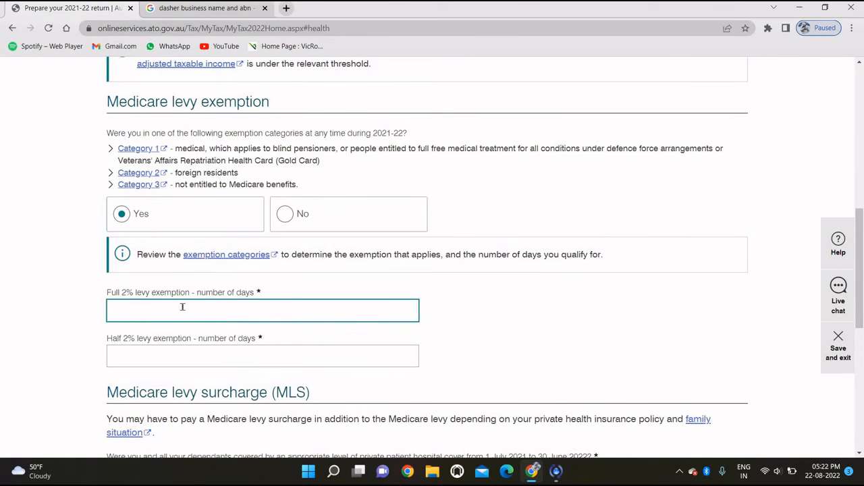
pyautogui.write('45')
pyautogui.click(255, 346)
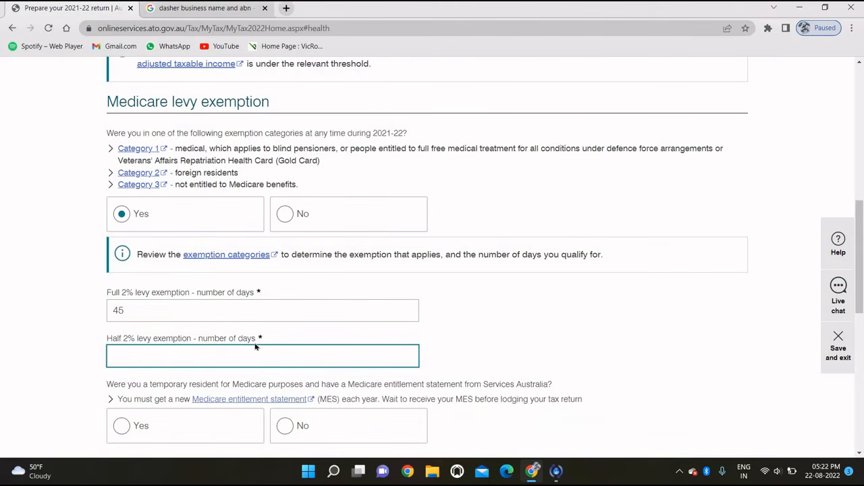
pyautogui.write('0')
pyautogui.click(541, 319)
pyautogui.scroll(-2, 541, 319)
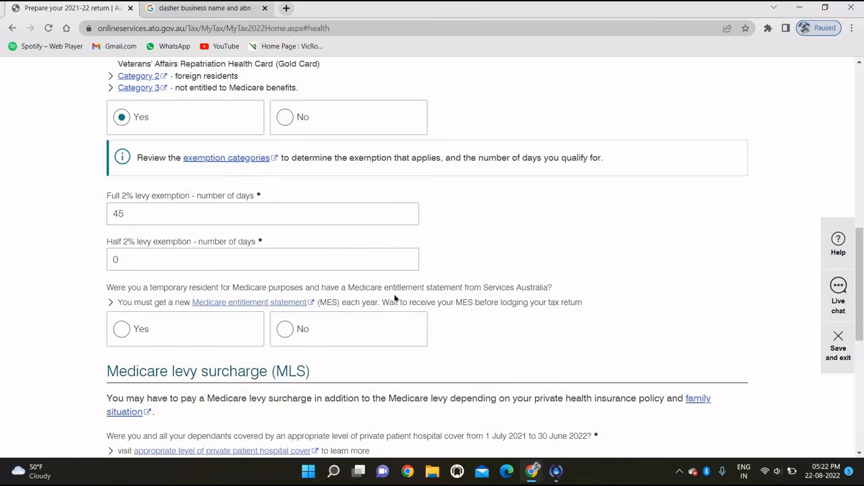
pyautogui.click(284, 336)
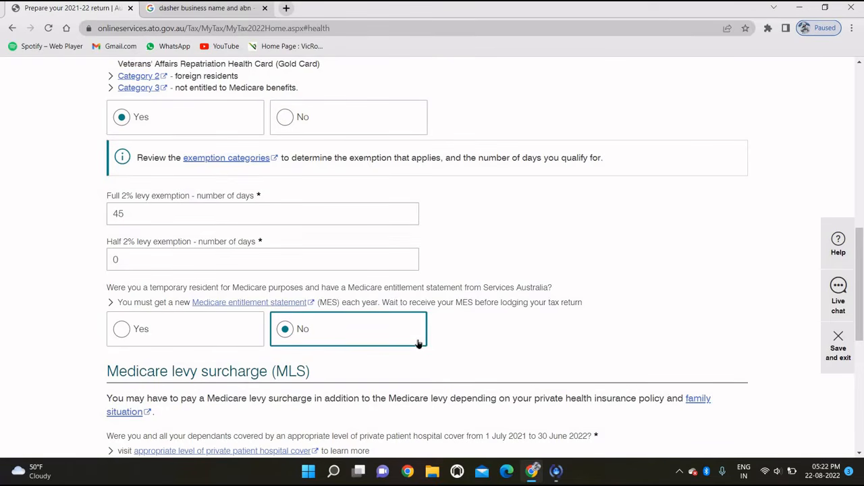
# Step: Answer No to private patient hospital cover and save the Medicare section
pyautogui.scroll(-2, 418, 343)
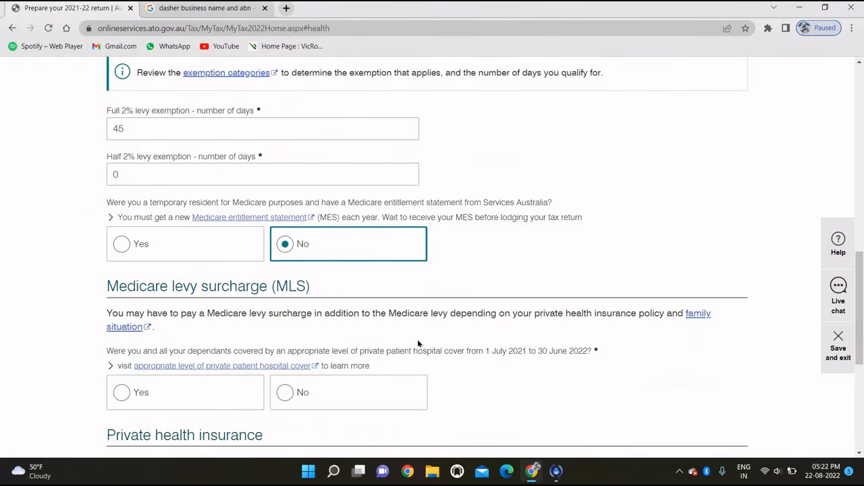
pyautogui.scroll(-1, 418, 344)
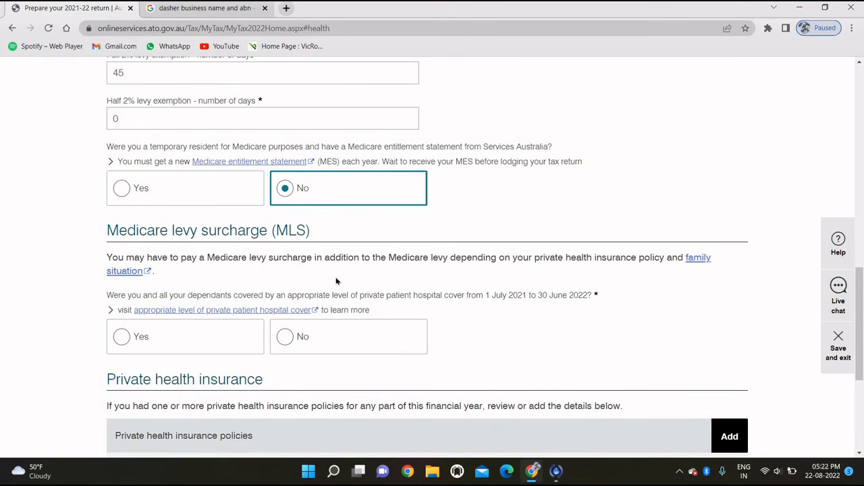
pyautogui.scroll(-3, 336, 281)
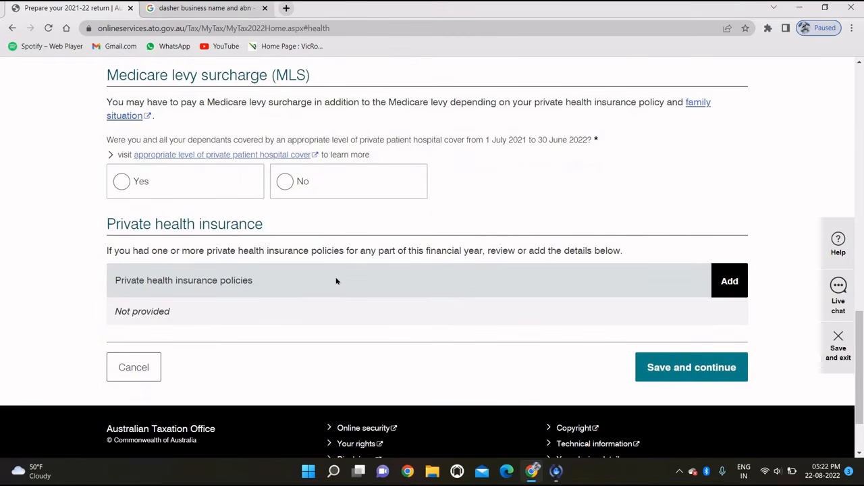
pyautogui.click(676, 368)
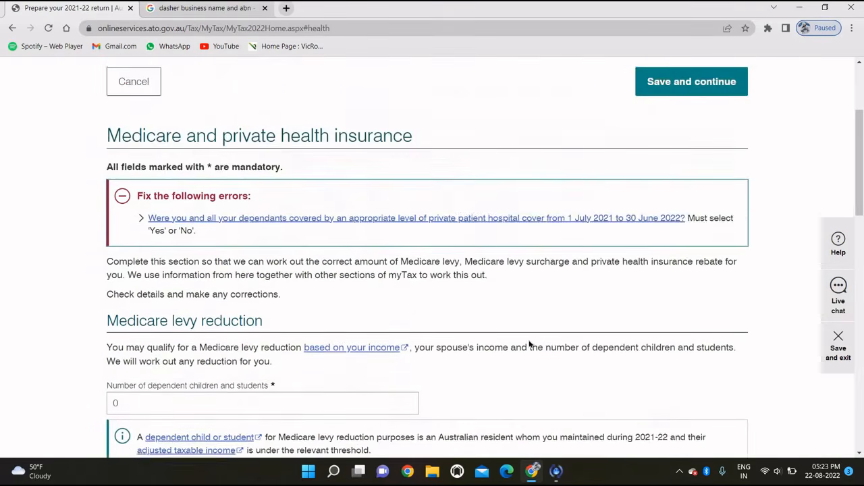
pyautogui.scroll(-8, 530, 345)
pyautogui.scroll(-2, 529, 345)
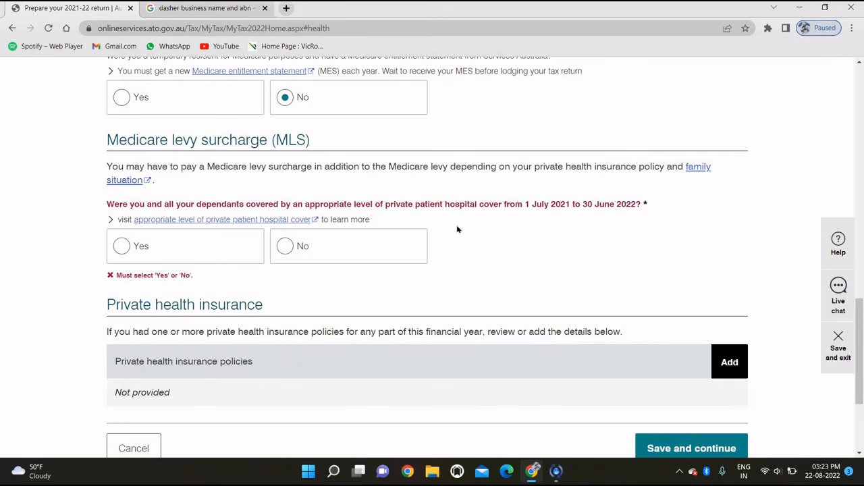
pyautogui.click(288, 247)
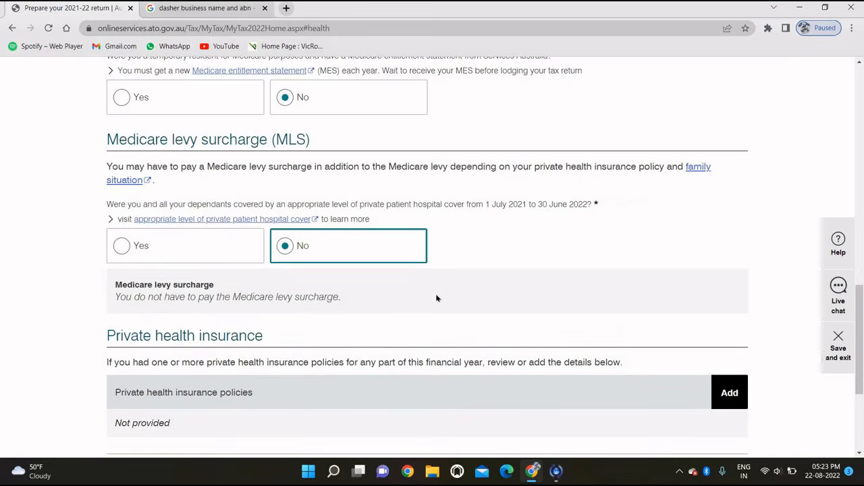
pyautogui.scroll(-3, 436, 297)
pyautogui.click(643, 342)
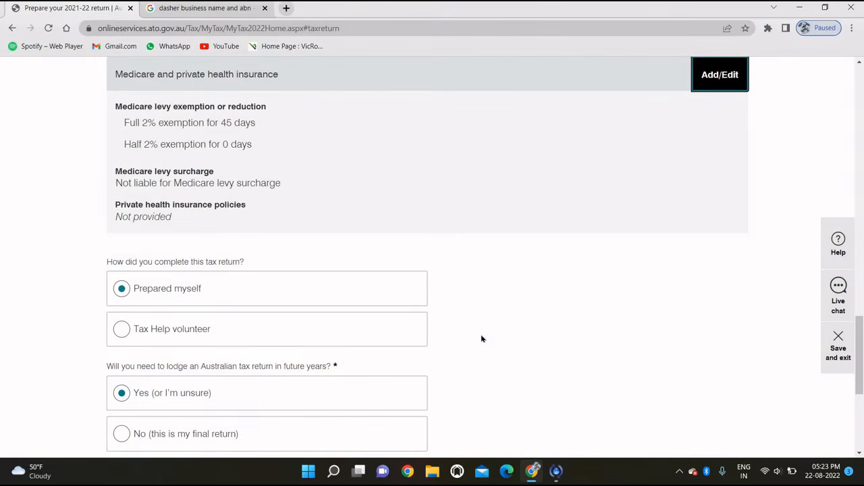
# Step: Scroll up the return summary to Deductions and start editing it
pyautogui.scroll(-3, 482, 339)
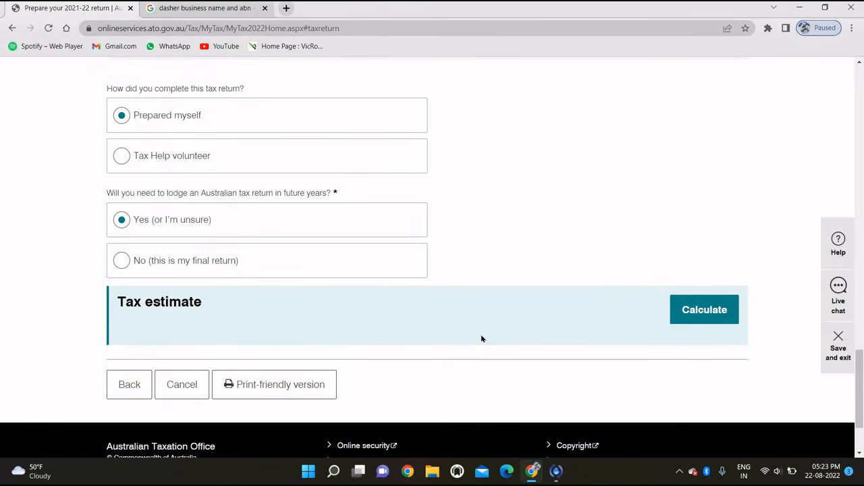
pyautogui.scroll(5, 482, 338)
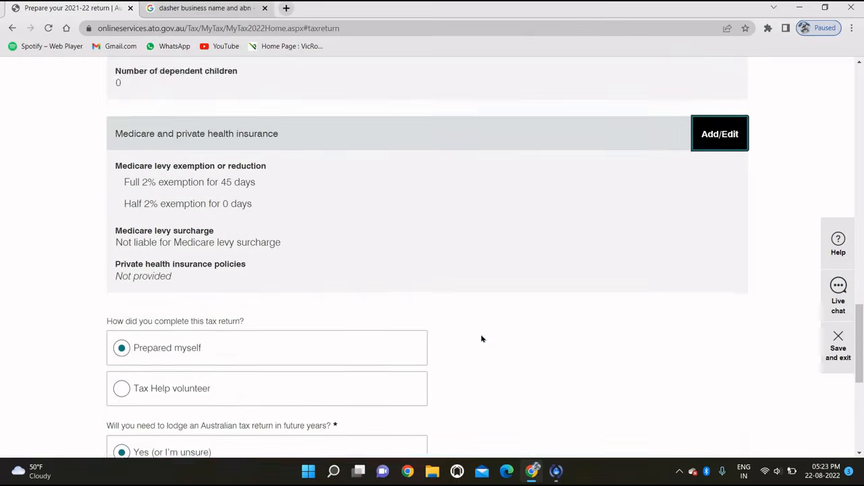
pyautogui.scroll(4, 481, 338)
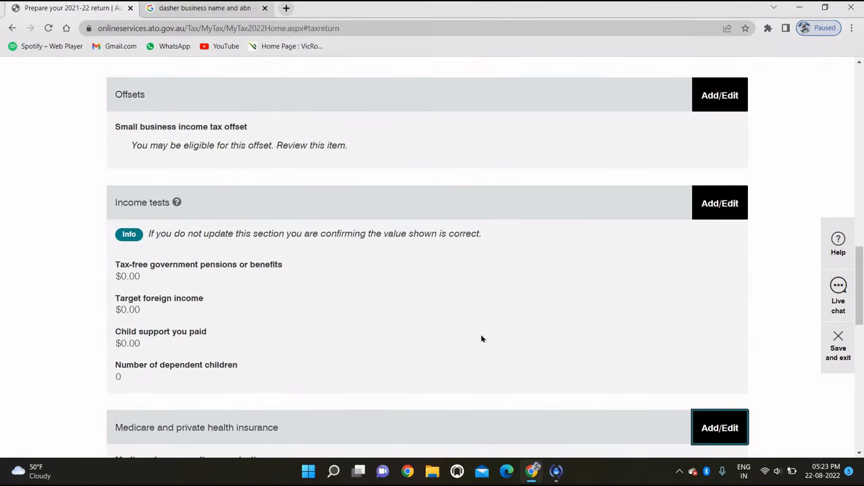
pyautogui.scroll(3, 482, 339)
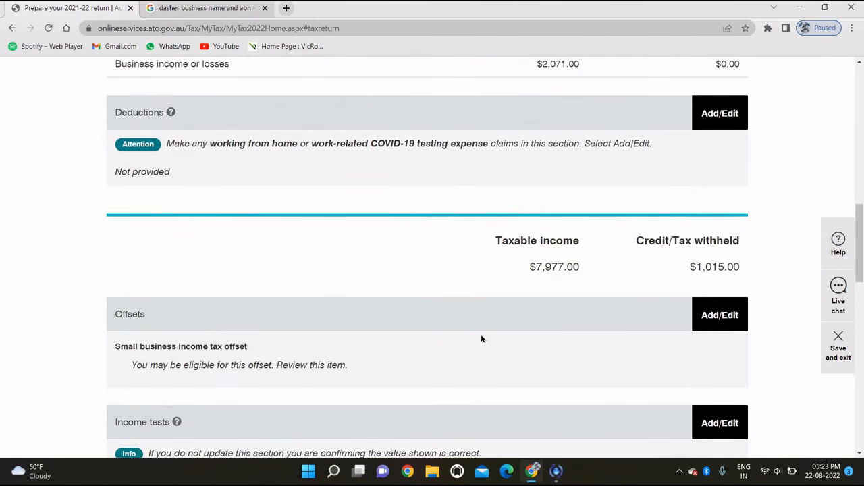
pyautogui.scroll(1, 758, 223)
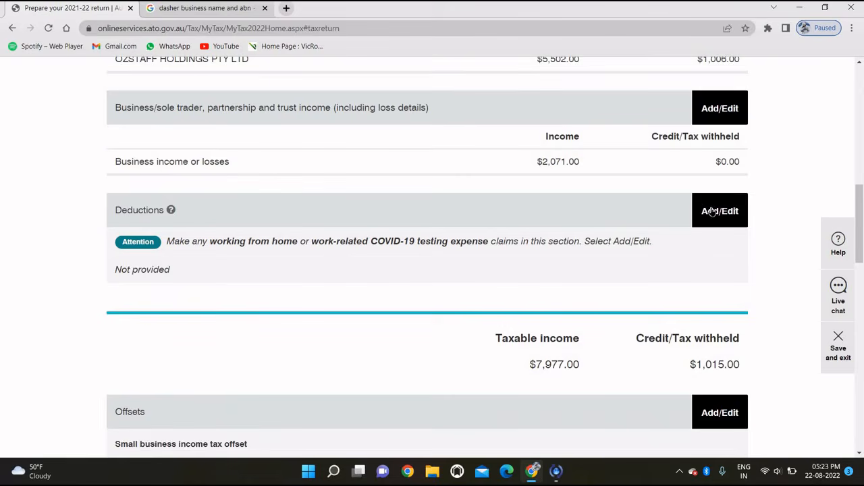
pyautogui.click(712, 212)
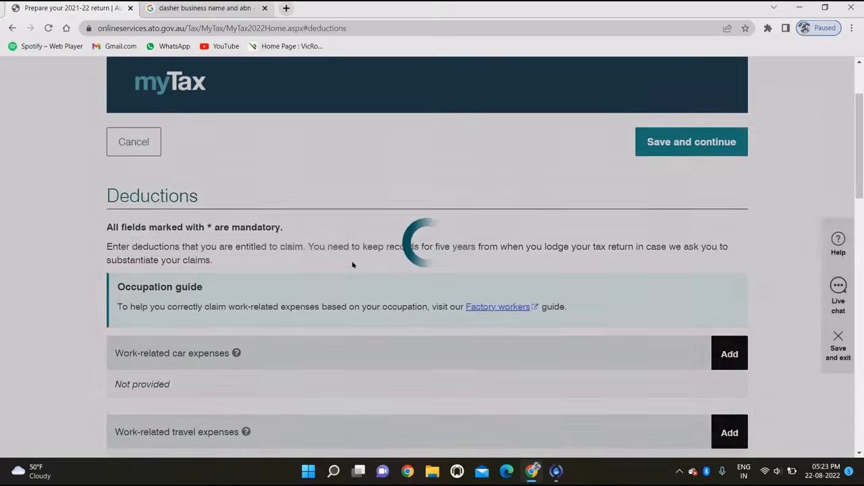
# Step: Add a work-related travel expense described as 'fuel' for $300.00
pyautogui.scroll(-2, 342, 270)
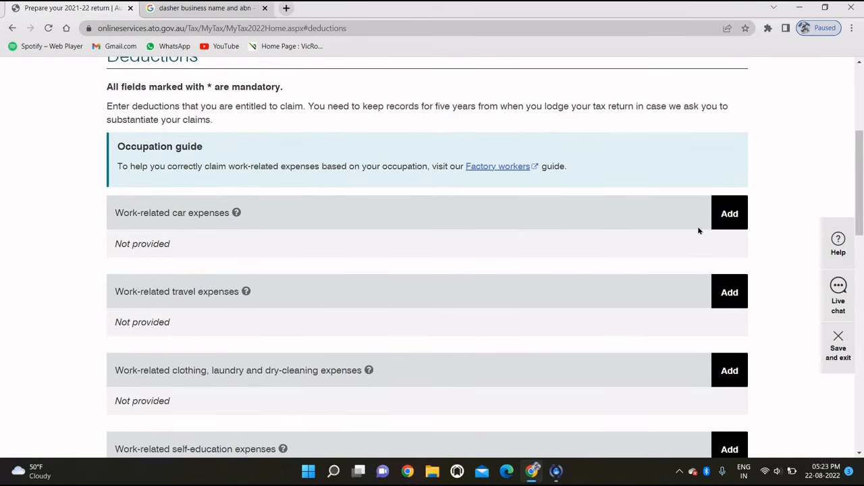
pyautogui.scroll(-1, 696, 230)
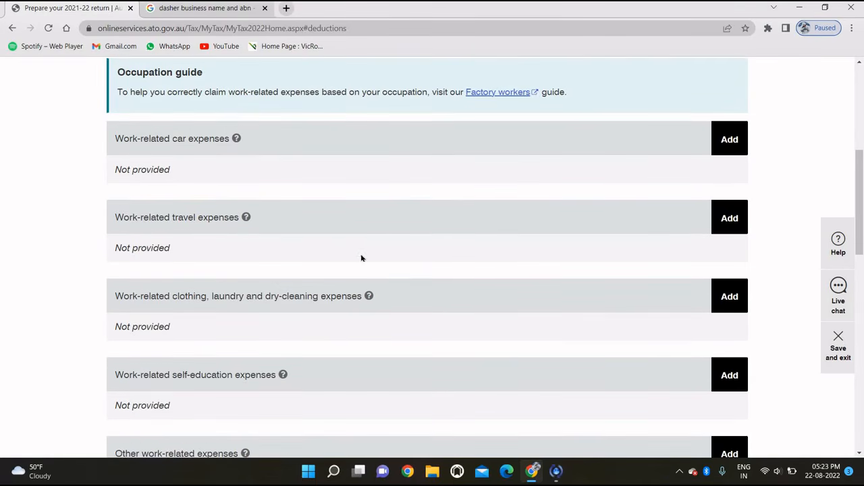
pyautogui.click(724, 218)
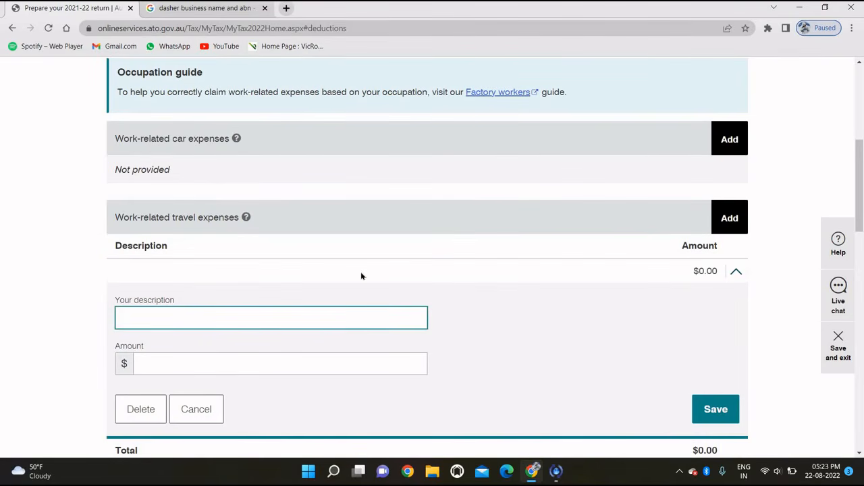
pyautogui.scroll(-1, 214, 226)
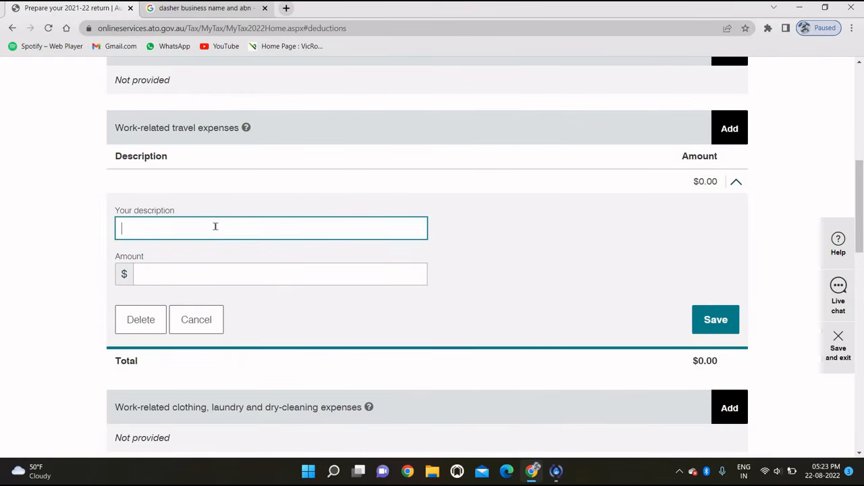
pyautogui.write('uel')
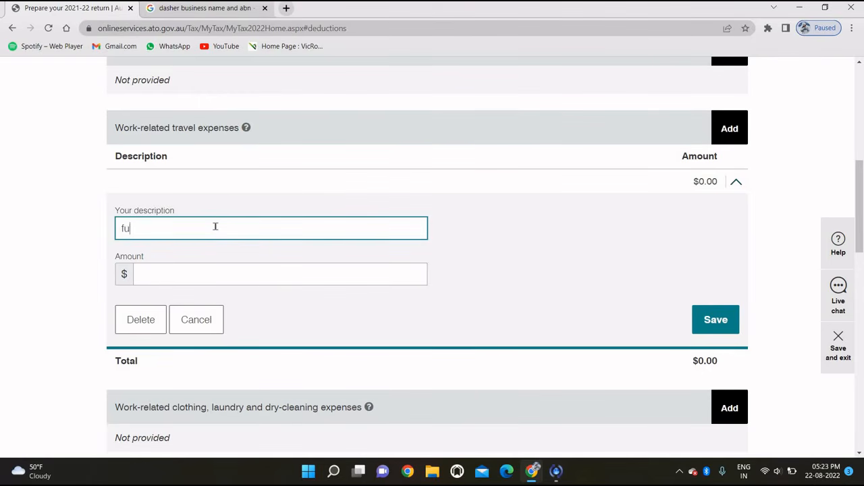
pyautogui.click(193, 271)
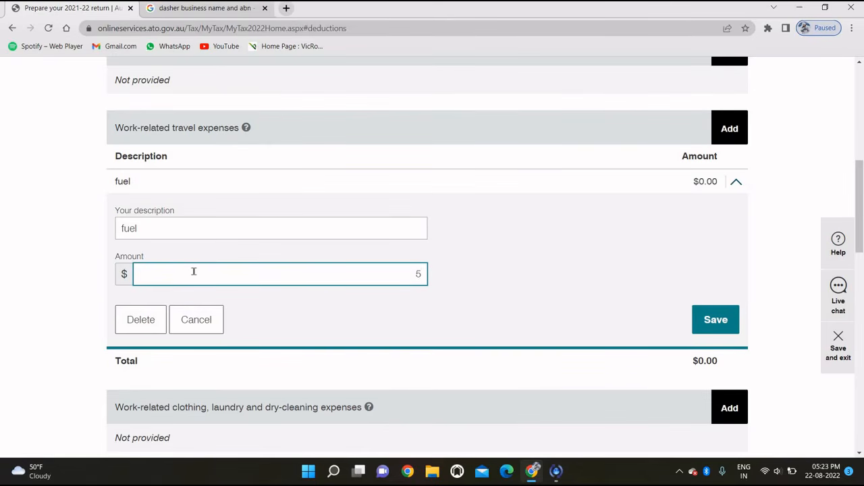
pyautogui.write('300')
pyautogui.click(702, 326)
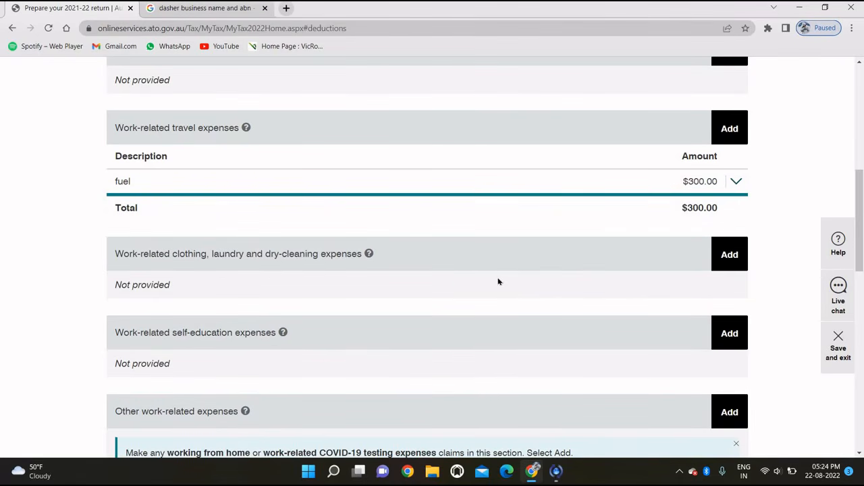
pyautogui.scroll(-1, 482, 319)
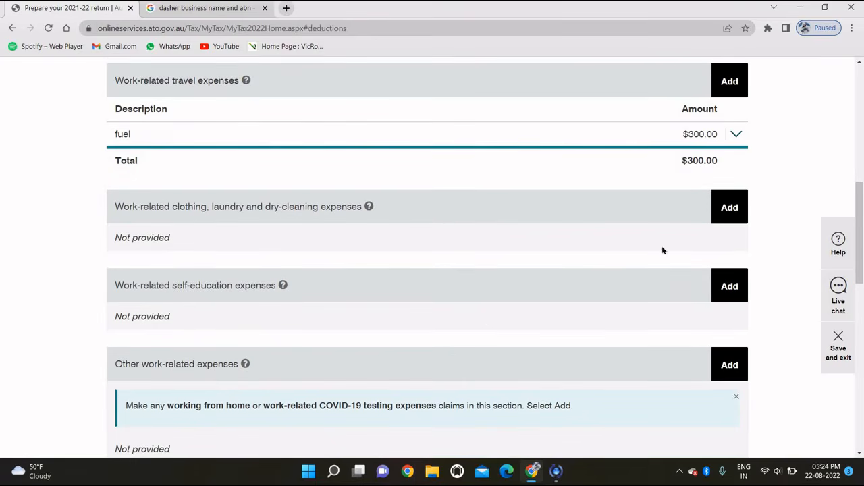
# Step: Add a $100.00 Protective clothing entry under work-related clothing expenses
pyautogui.click(735, 207)
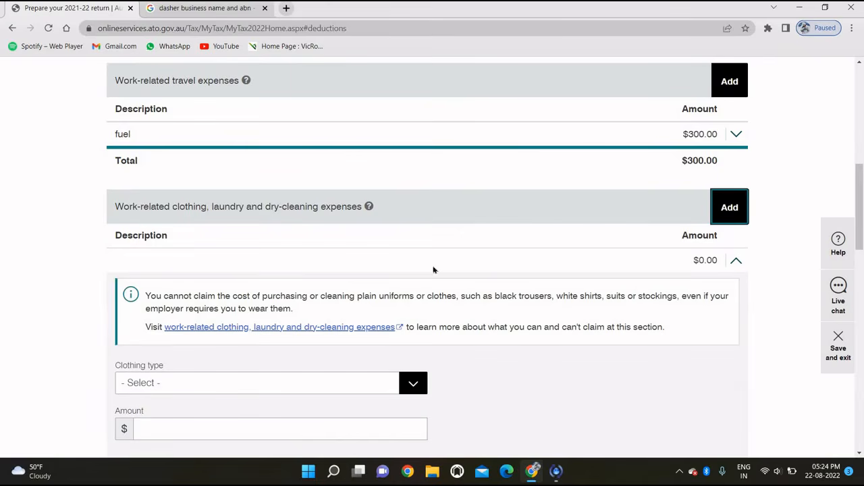
pyautogui.scroll(-1, 321, 308)
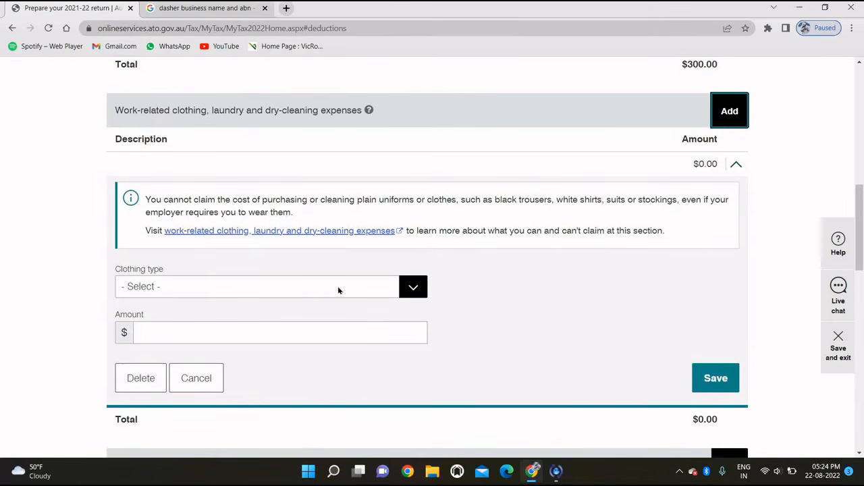
pyautogui.click(339, 291)
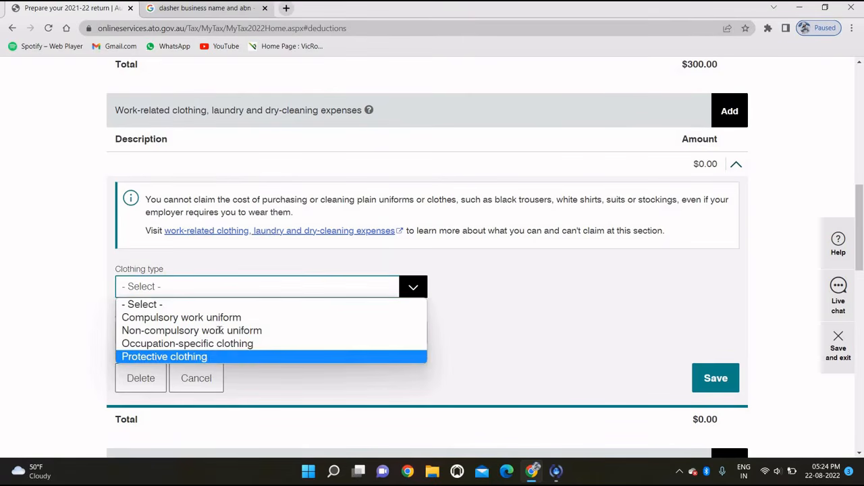
pyautogui.click(218, 356)
pyautogui.click(207, 327)
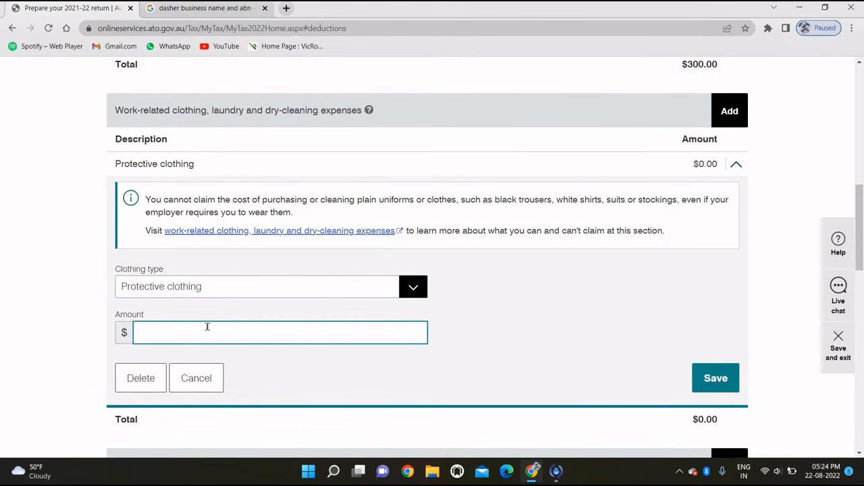
pyautogui.write('100')
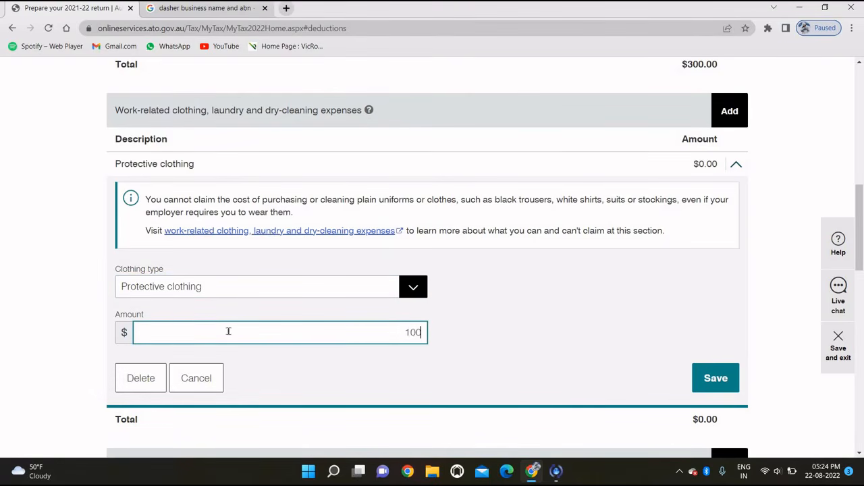
pyautogui.click(699, 385)
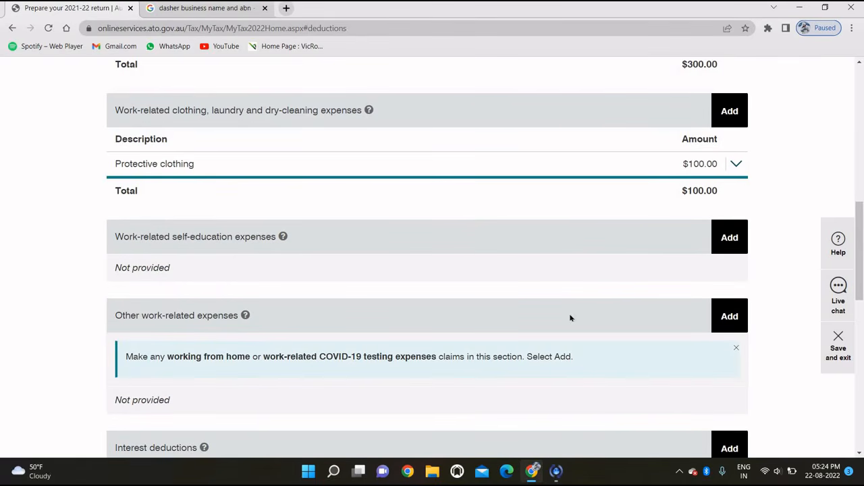
pyautogui.scroll(2, 702, 226)
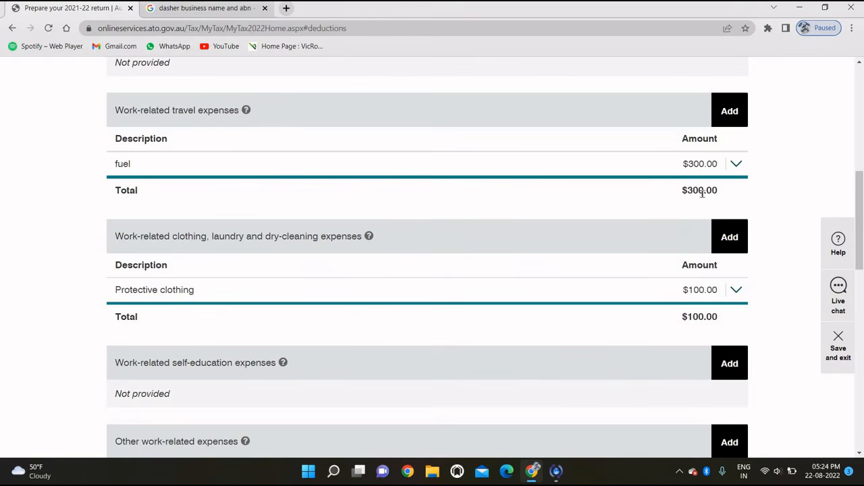
# Step: Change the car expense's business kilometres from 2000 to 1000 and save it
pyautogui.click(736, 165)
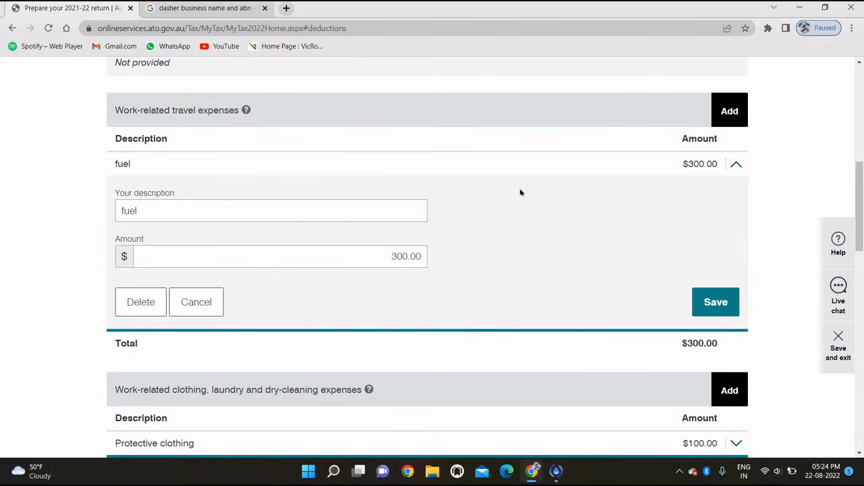
pyautogui.click(146, 208)
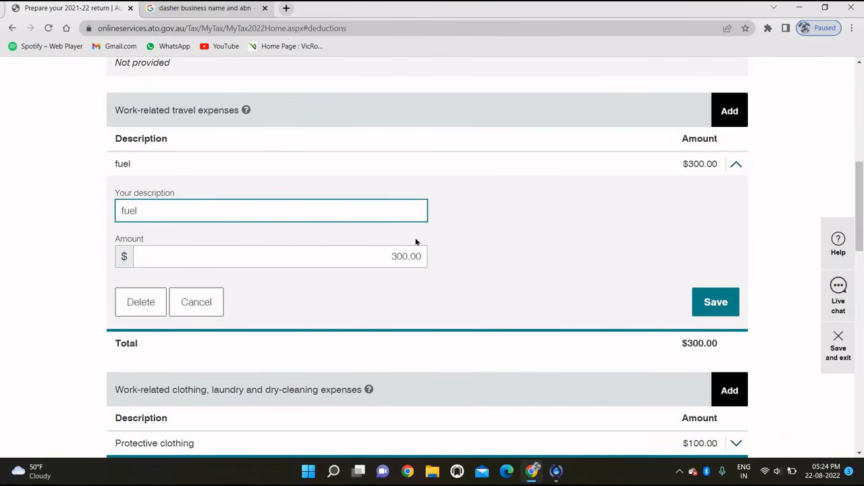
pyautogui.click(526, 234)
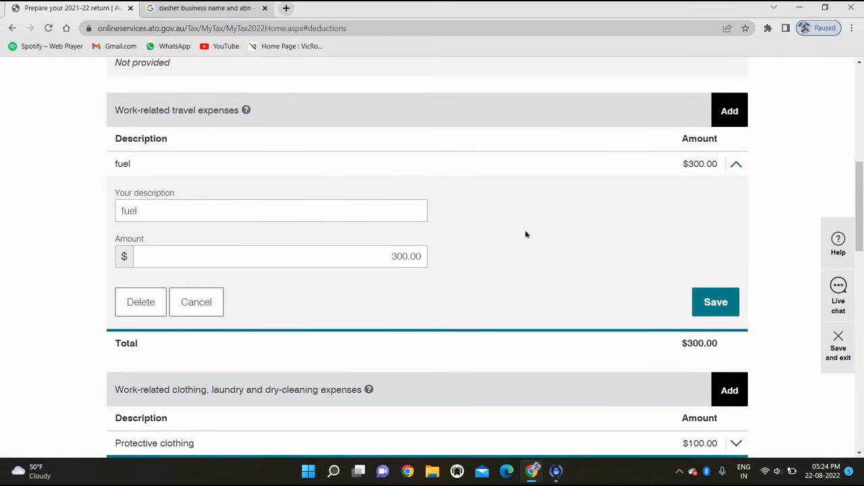
pyautogui.scroll(1, 526, 234)
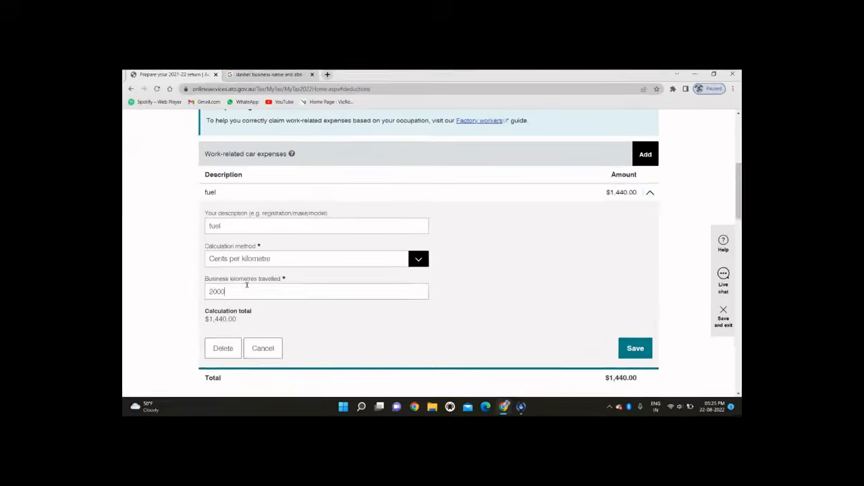
pyautogui.click(303, 272)
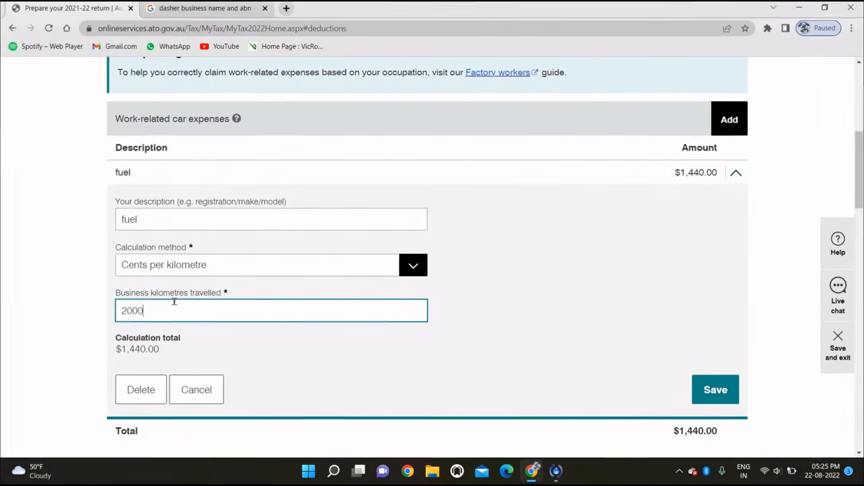
pyautogui.press('BackSpace')
pyautogui.press('BackSpace')
pyautogui.press('BackSpace')
pyautogui.write('1000')
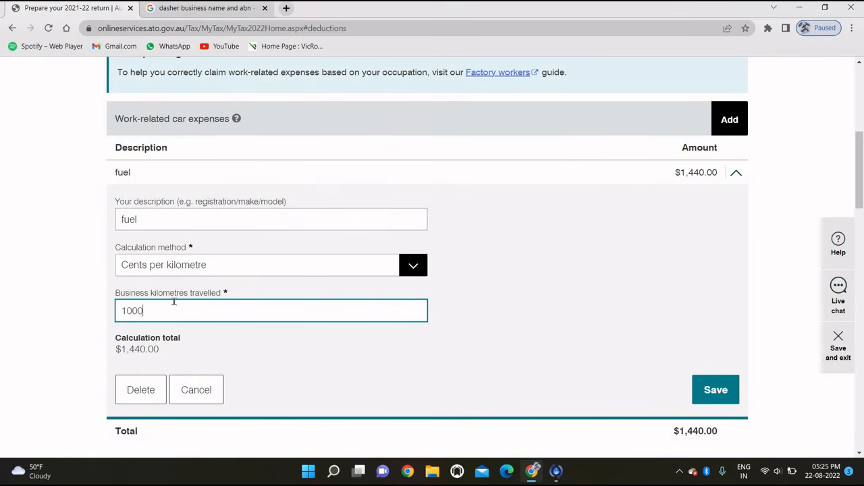
pyautogui.click(238, 351)
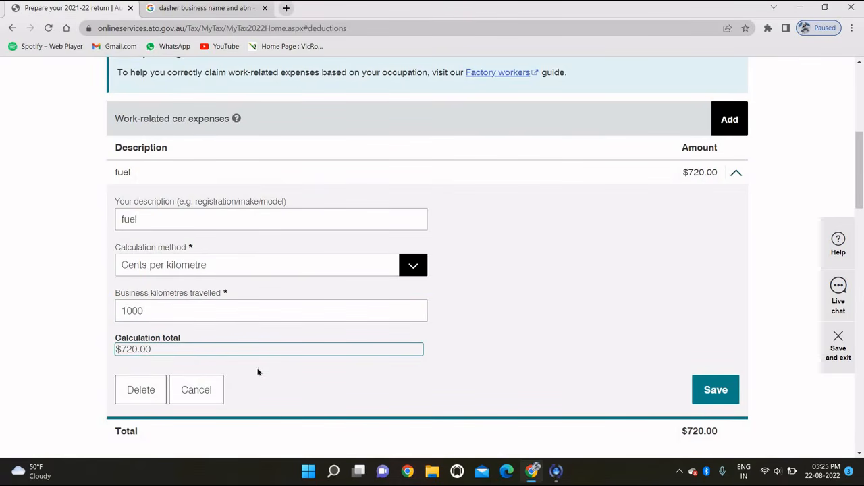
pyautogui.click(731, 390)
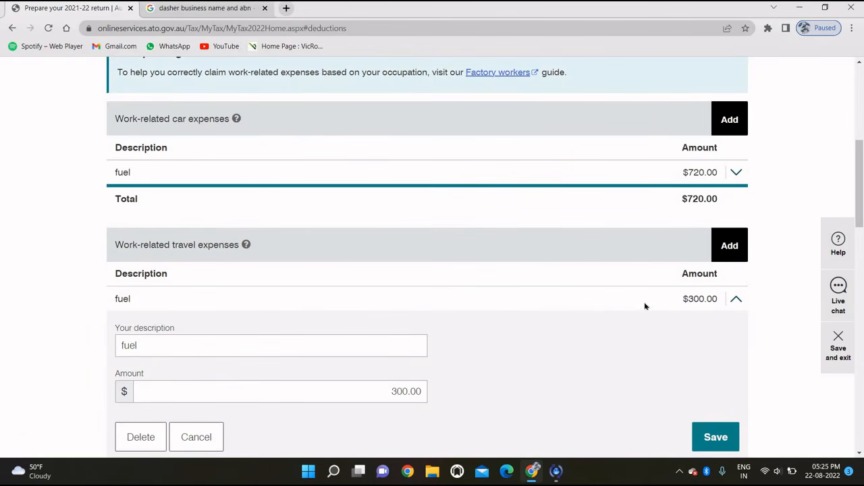
# Step: Expand the $300 travel fuel entry for editing
pyautogui.click(731, 305)
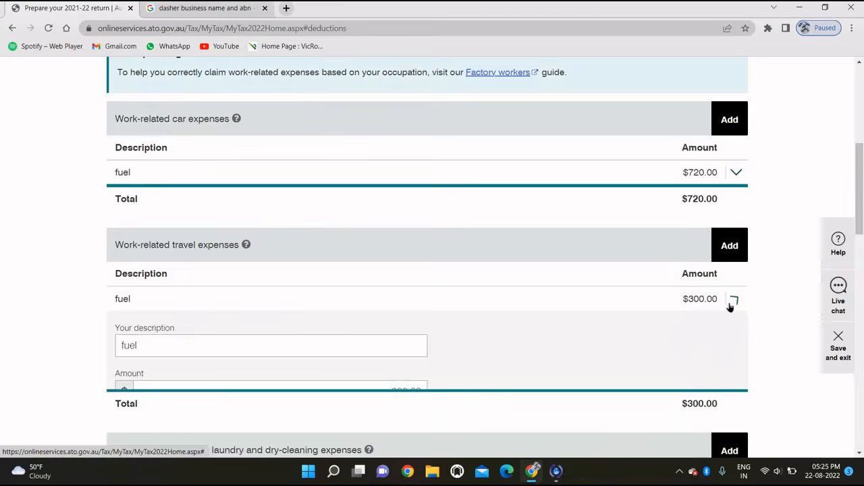
pyautogui.click(730, 308)
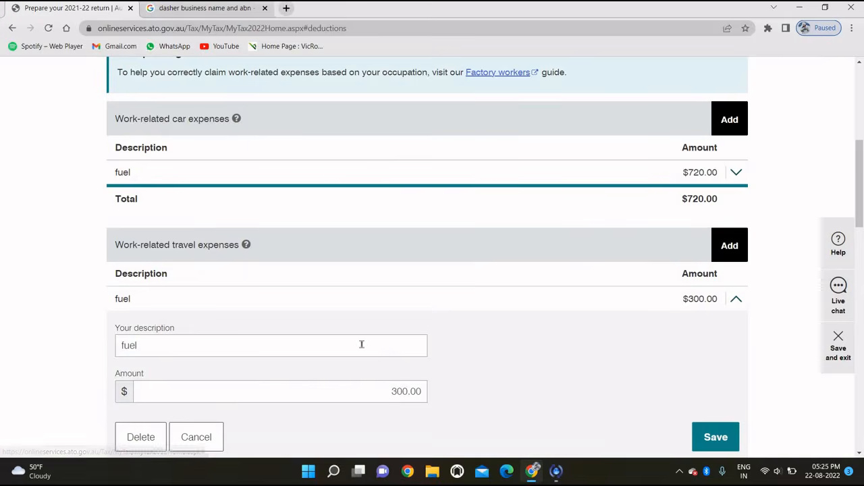
pyautogui.scroll(-1, 361, 344)
# Step: Delete the $300 fuel travel expense and save the deductions
pyautogui.click(140, 388)
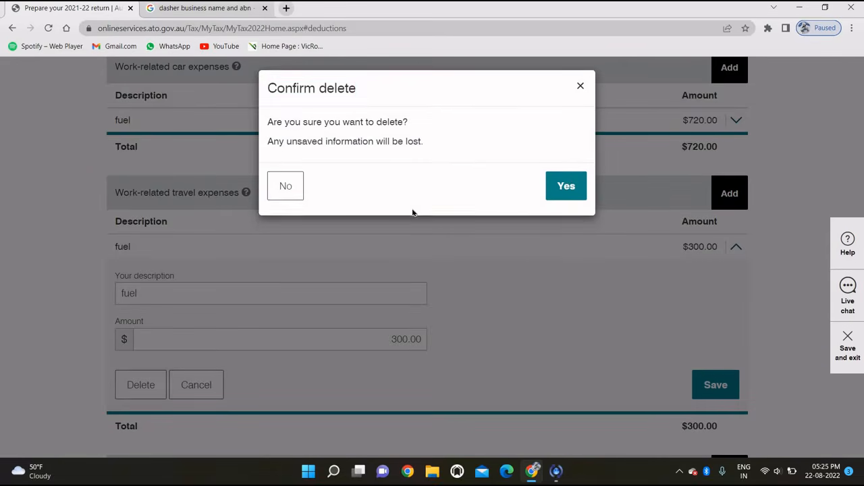
pyautogui.click(566, 188)
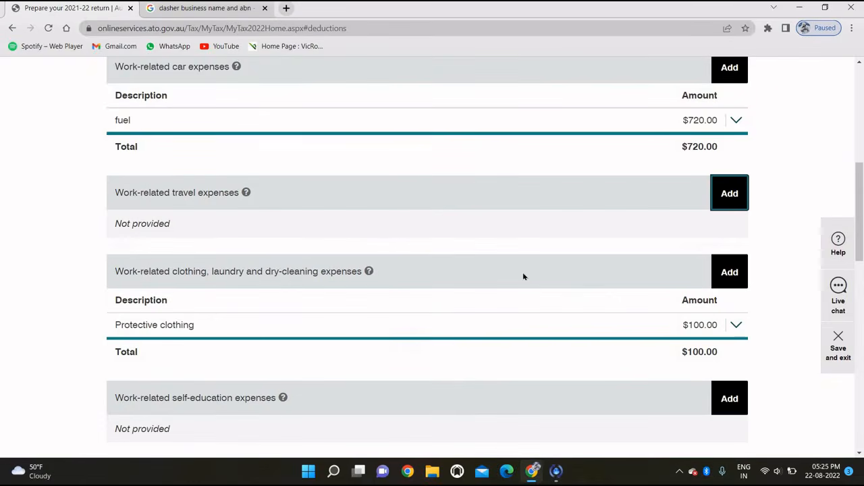
pyautogui.scroll(-2, 522, 272)
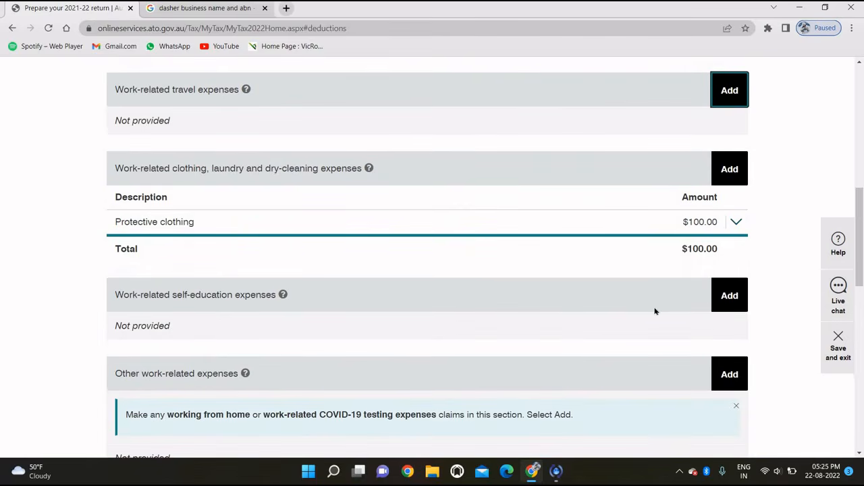
pyautogui.scroll(-2, 653, 309)
pyautogui.scroll(-5, 655, 311)
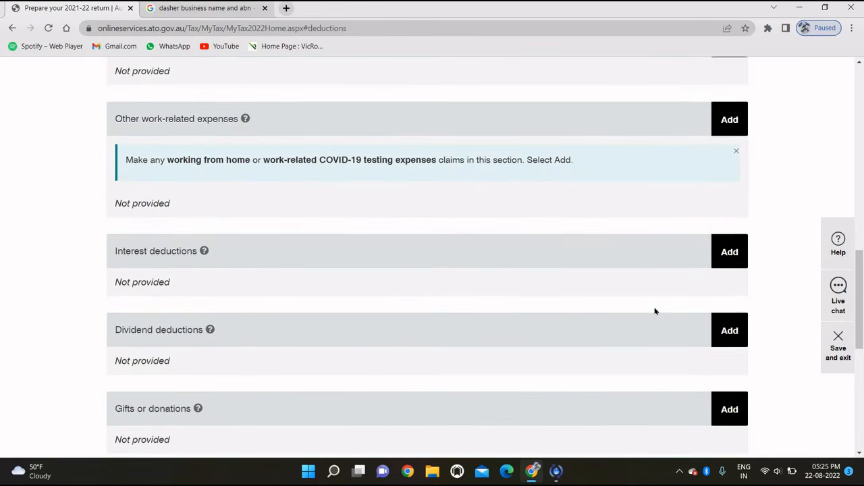
pyautogui.scroll(-3, 655, 312)
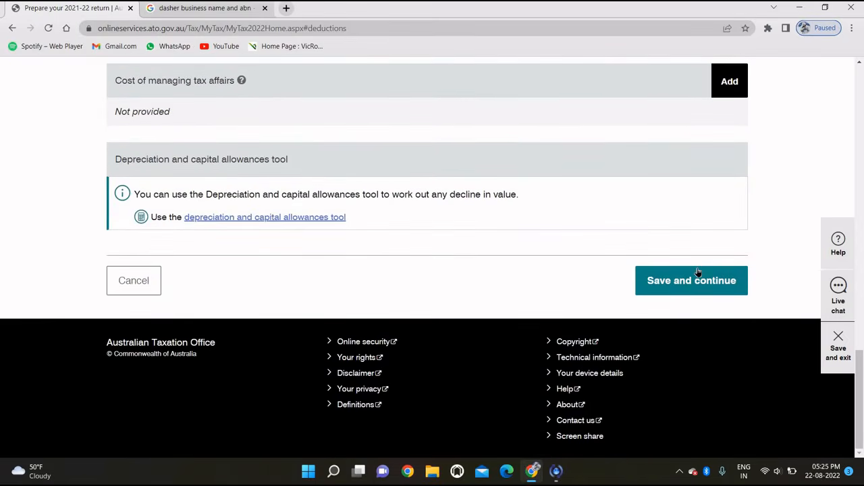
pyautogui.click(698, 273)
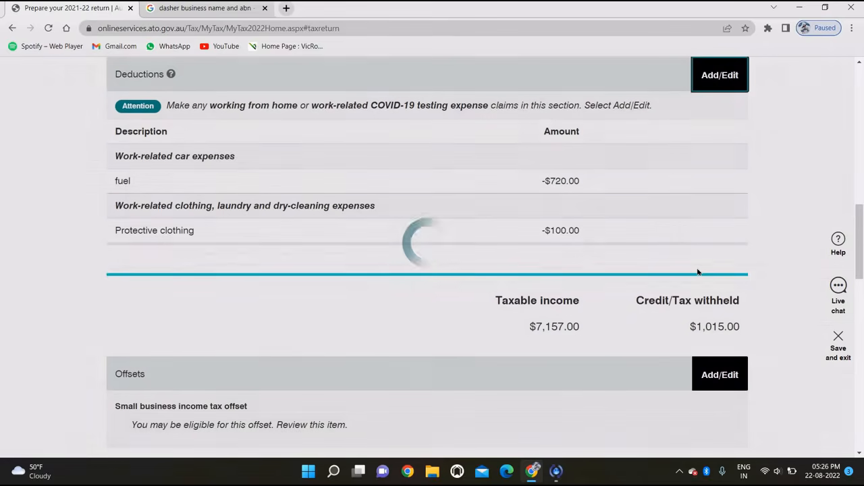
pyautogui.scroll(5, 556, 300)
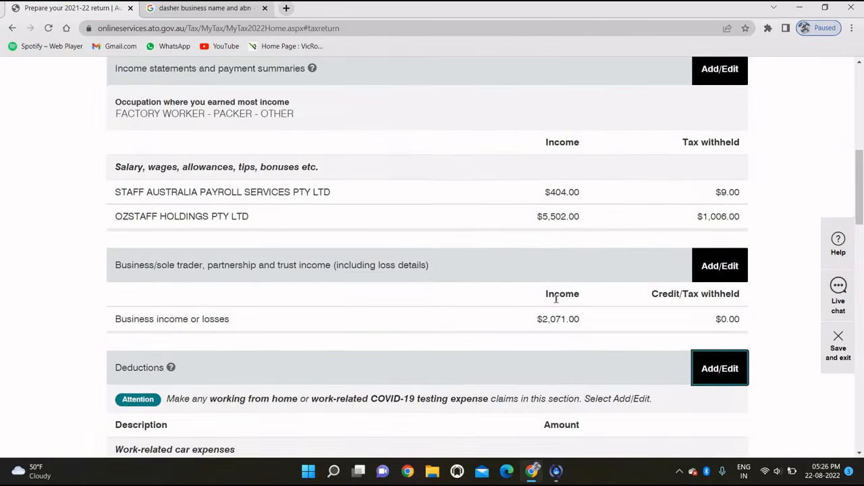
pyautogui.scroll(-5, 556, 303)
pyautogui.scroll(-6, 556, 303)
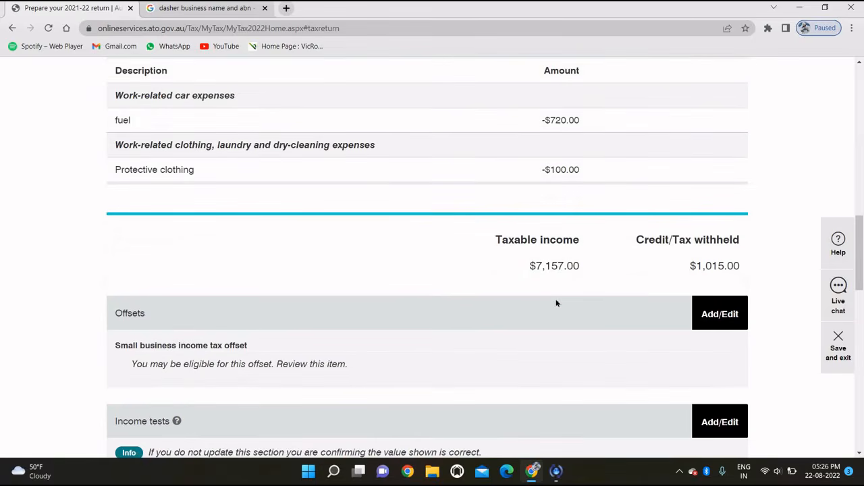
pyautogui.scroll(-7, 557, 303)
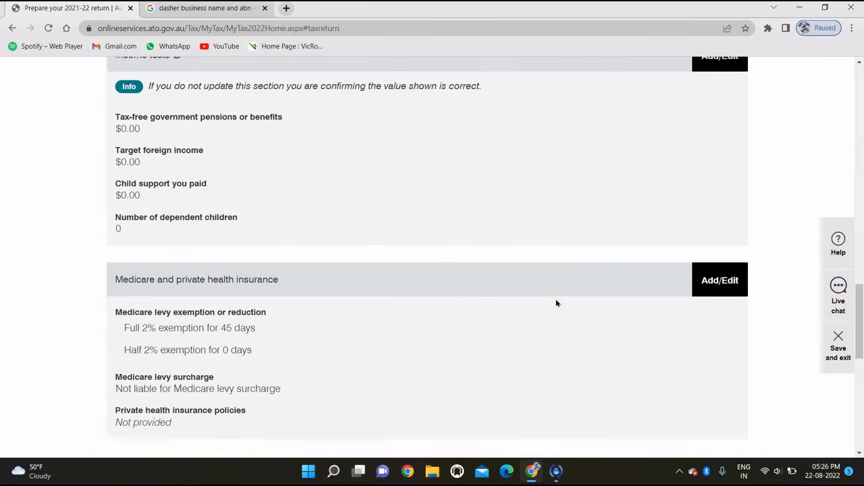
pyautogui.scroll(-1, 557, 303)
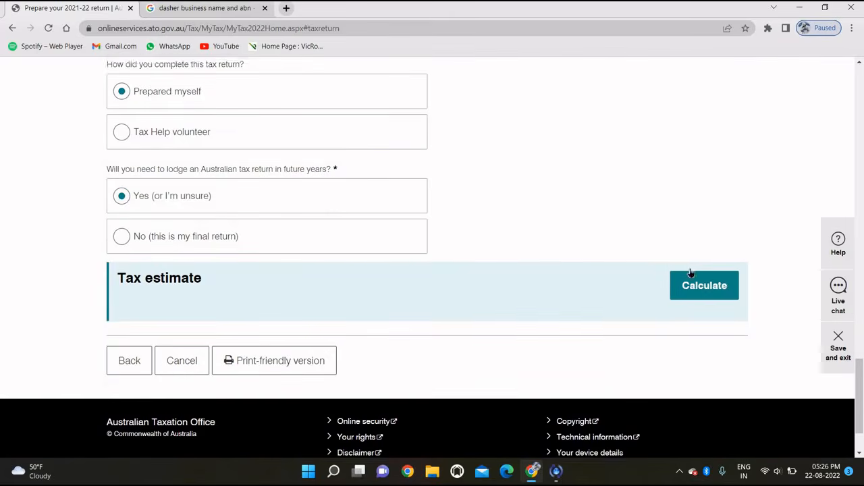
# Step: Calculate the $1,015.00 refund estimate, sign the declaration and lodge the 2021–22 return
pyautogui.click(696, 287)
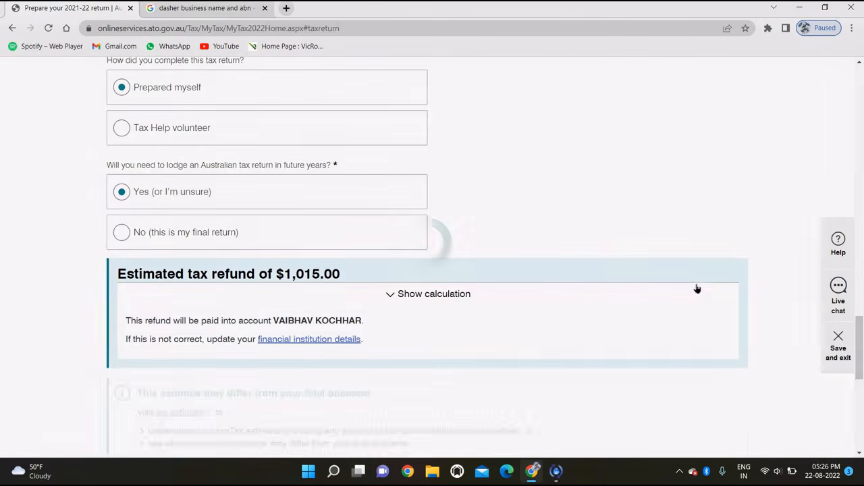
pyautogui.scroll(-2, 439, 301)
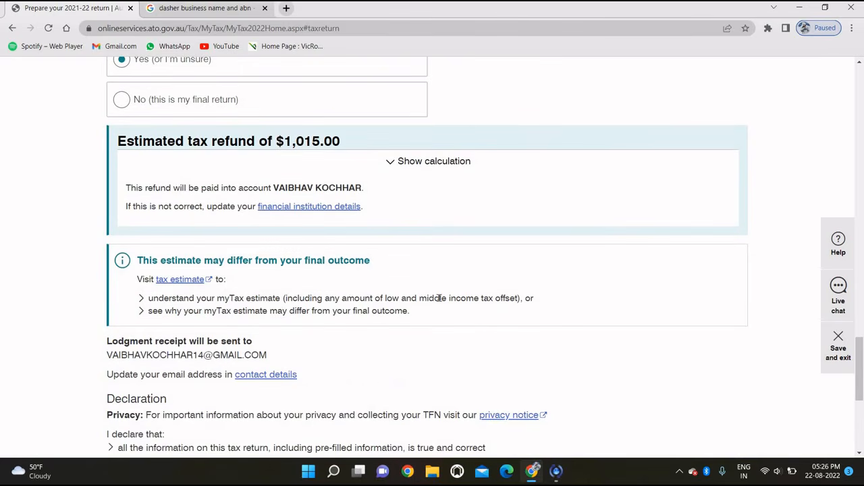
pyautogui.scroll(-3, 439, 297)
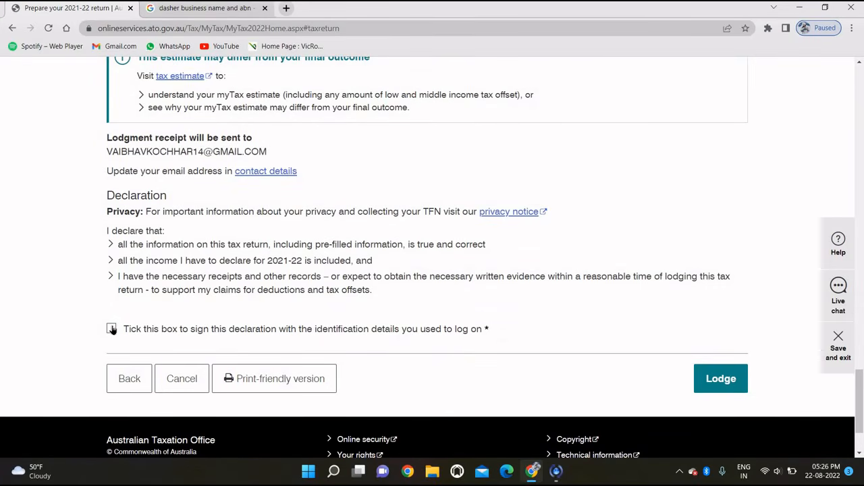
pyautogui.click(112, 329)
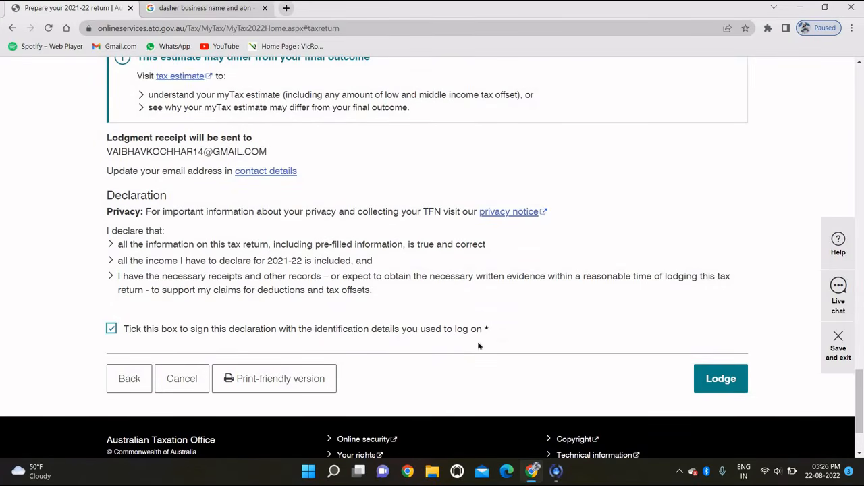
pyautogui.click(721, 381)
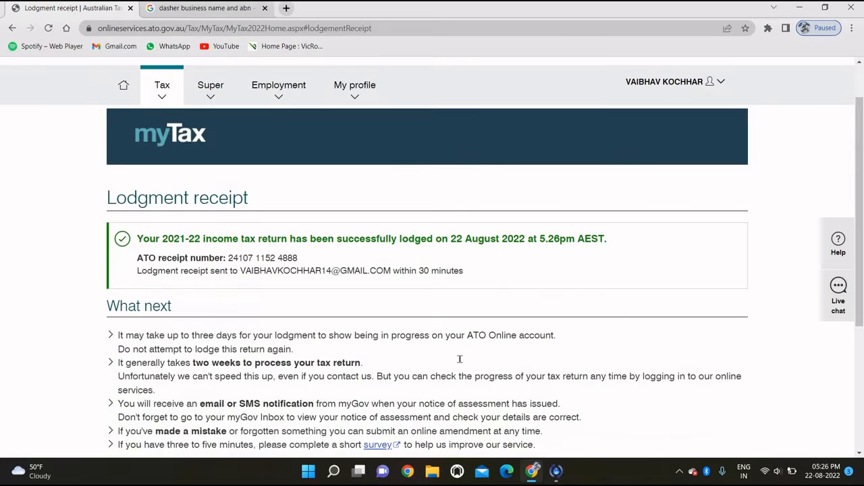
# Step: Bring up the print-friendly version of the lodgment receipt
pyautogui.scroll(-2, 459, 360)
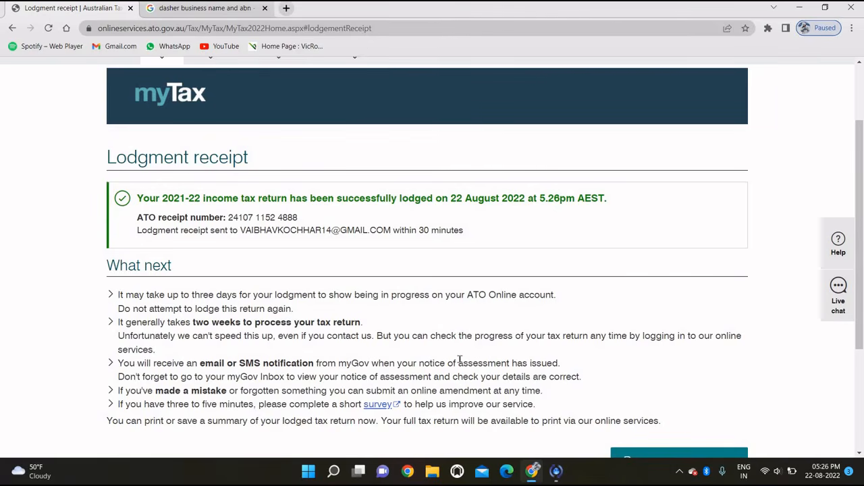
pyautogui.scroll(-1, 459, 360)
pyautogui.click(652, 384)
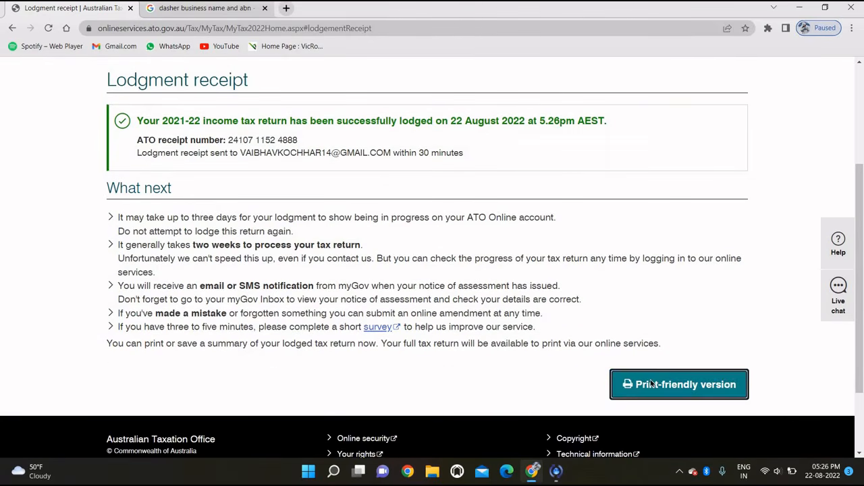